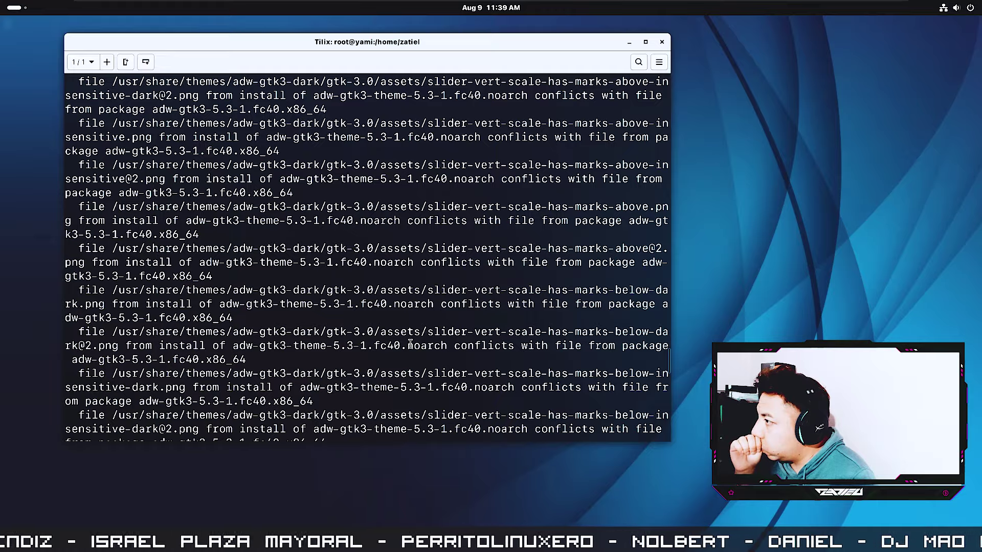
Step: Examine the adw-gtk3-theme file conflicts in the dnf transaction error with the terminal widened, and clear the screen
scroll(410, 345, up, 20)
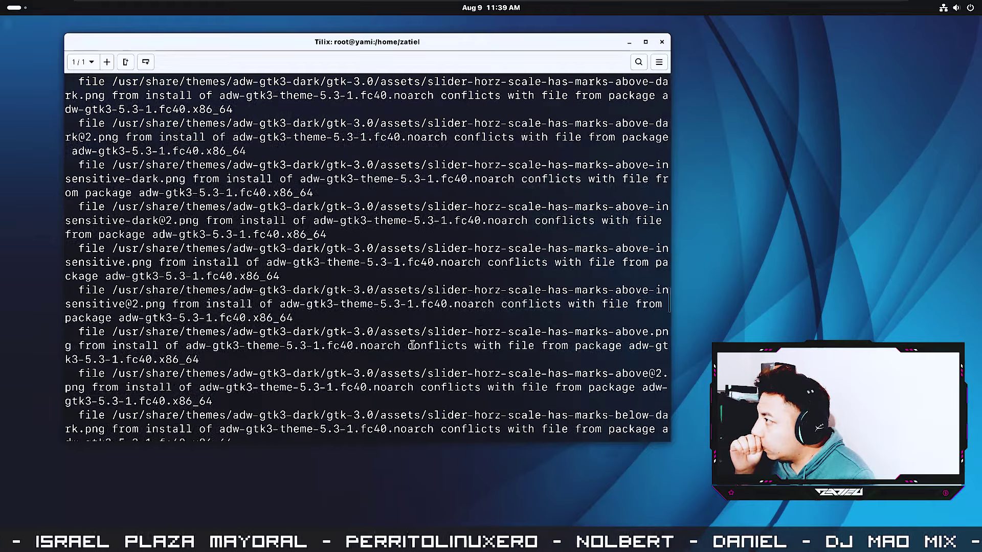
scroll(412, 344, up, 7)
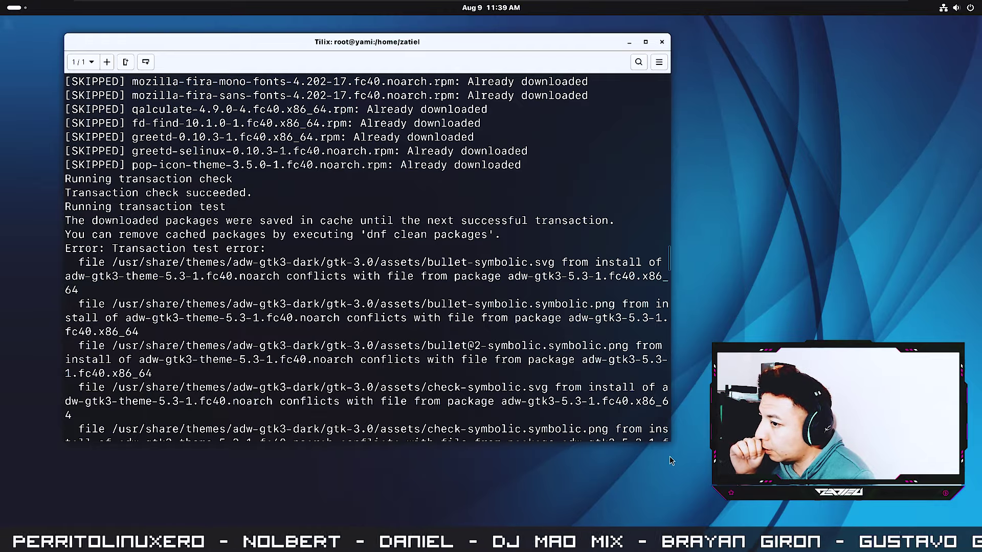
drag(668, 444, 849, 444)
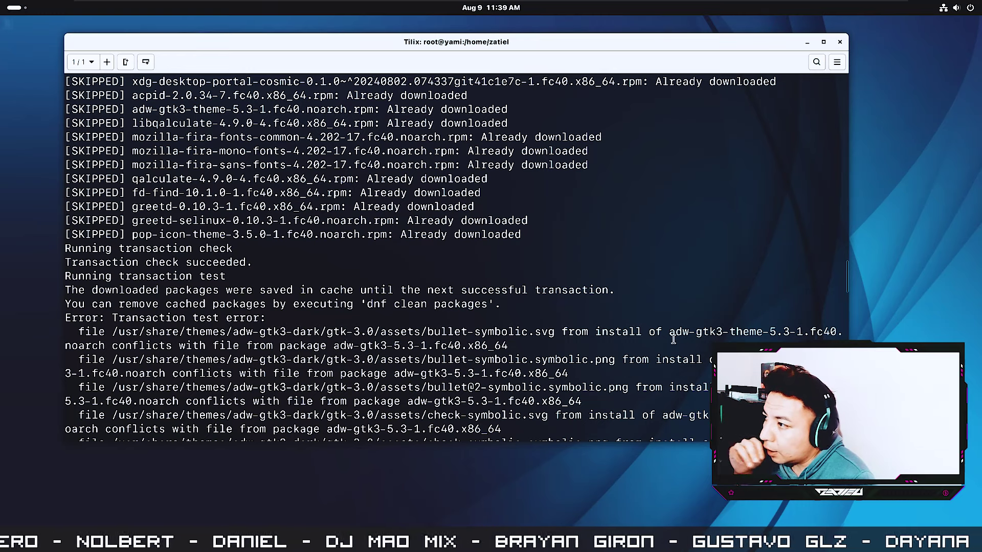
drag(670, 333, 805, 333)
scroll(515, 346, down, 15)
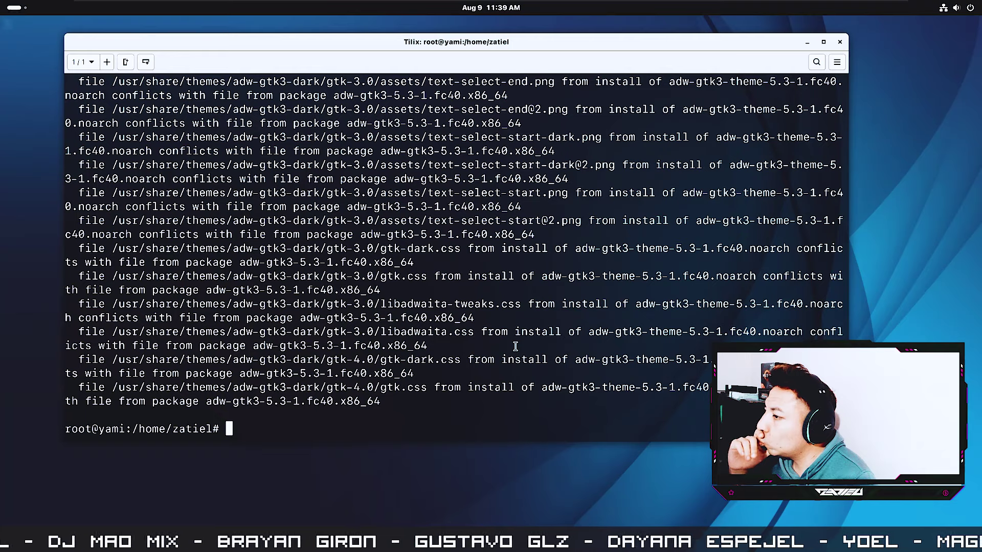
key(ctrl+l)
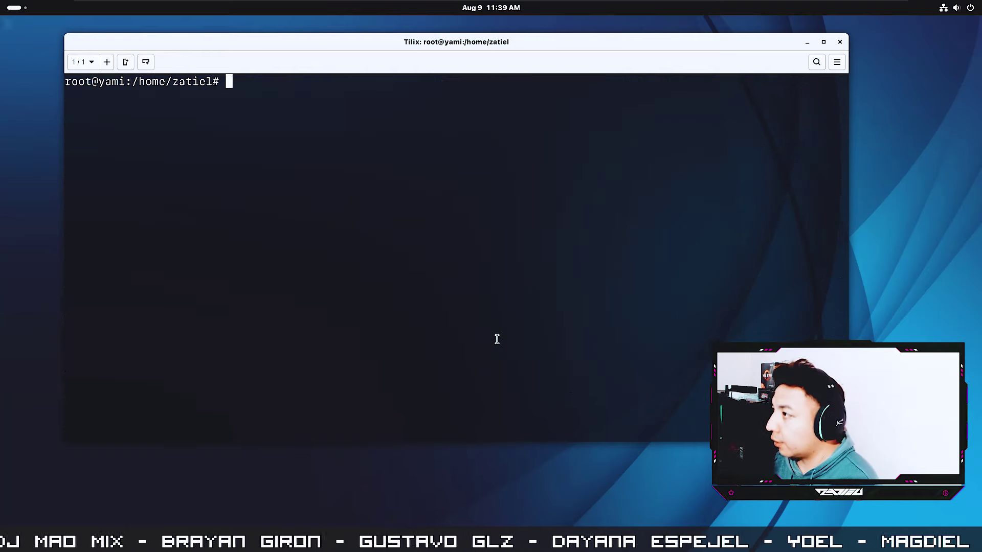
Step: Switch to the browser, open the cosmic-desktop package from the cosmic-epoch Copr project and look through its builds
key(alt+Tab)
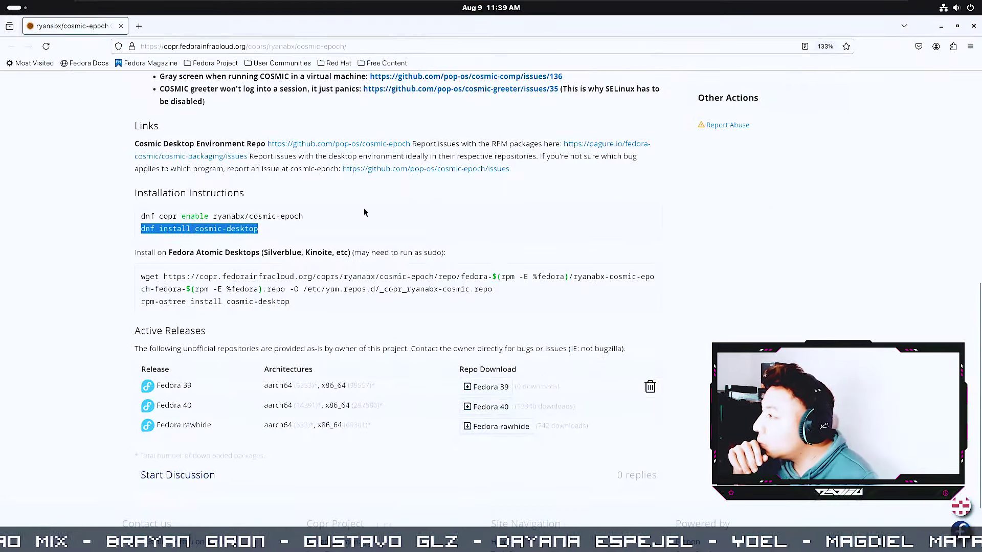
scroll(363, 208, up, 8)
click(263, 206)
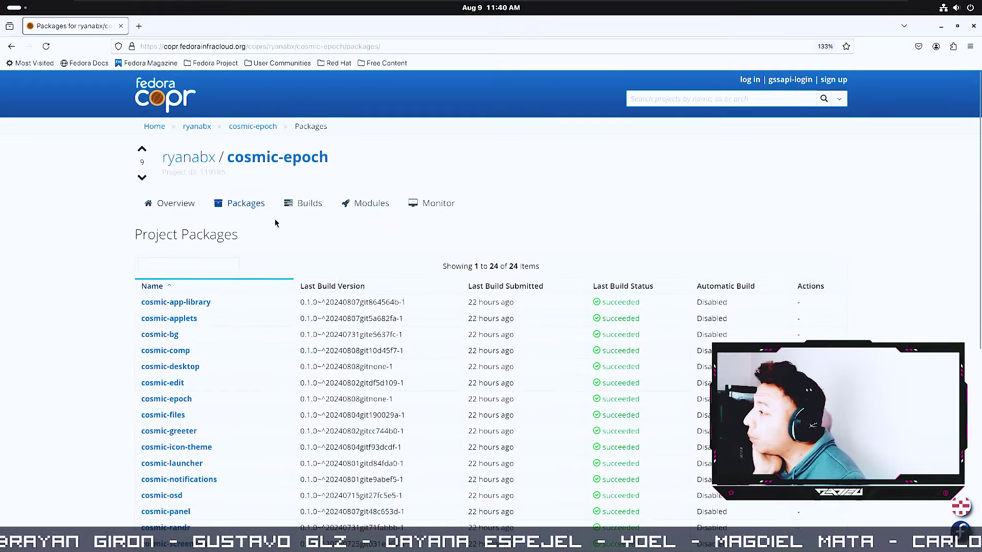
click(191, 368)
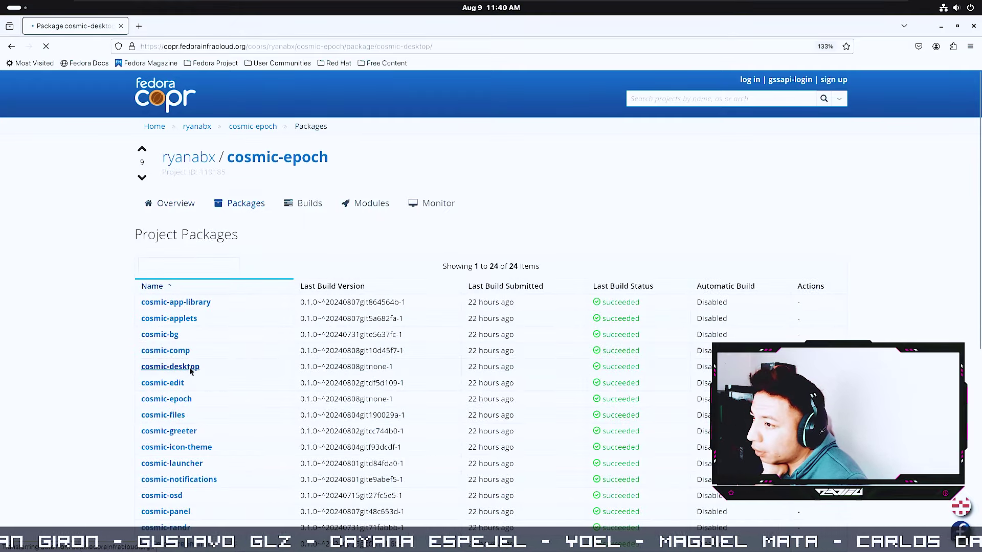
scroll(330, 326, down, 5)
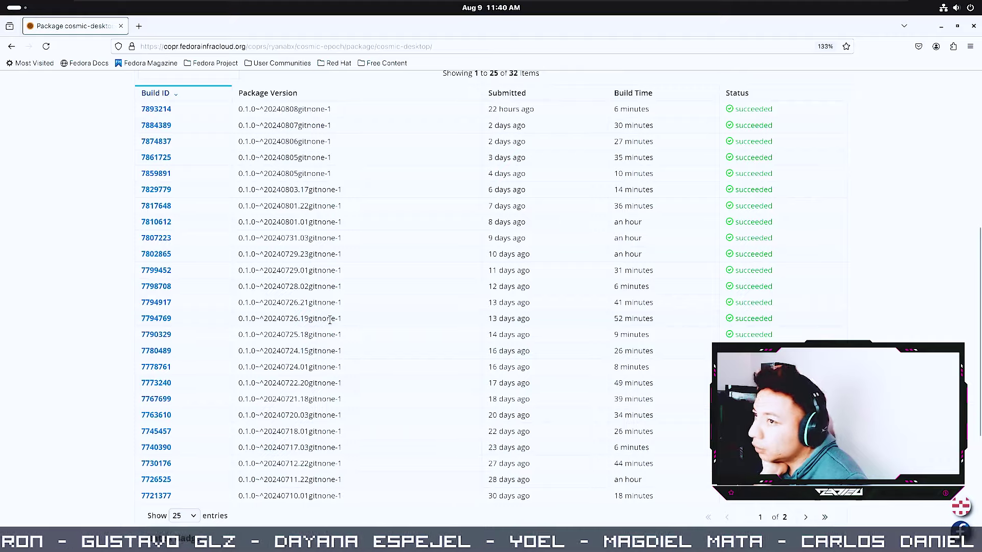
scroll(330, 319, up, 4)
scroll(330, 317, down, 6)
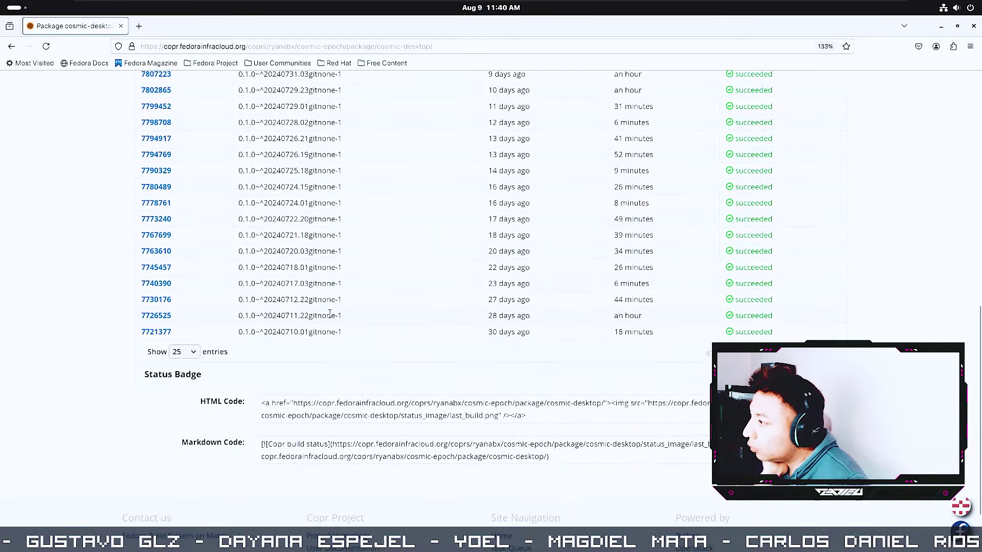
scroll(330, 314, up, 8)
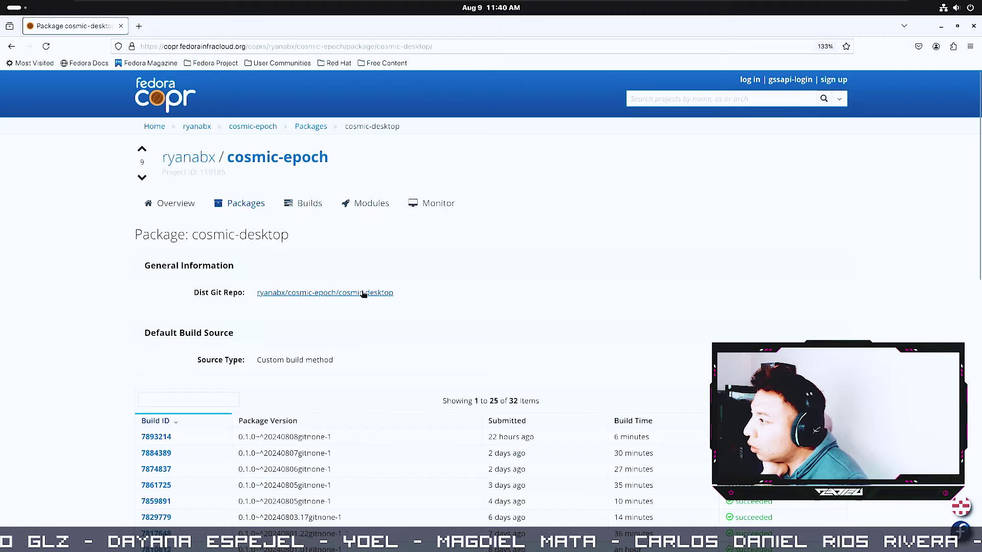
Step: Check the package's dist-git repository, return to the package page and copy the package name cosmic-desktop
click(363, 293)
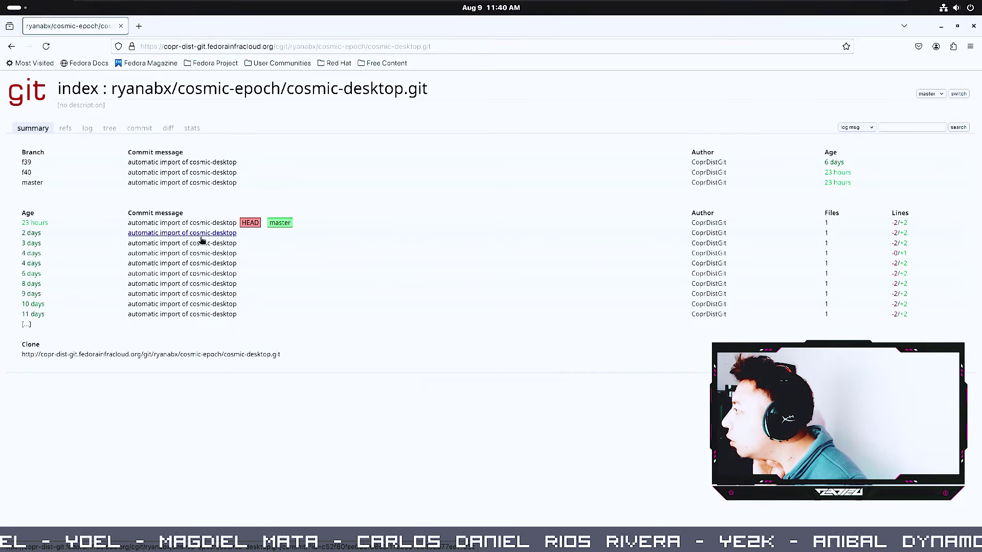
click(9, 51)
drag(293, 235, 192, 234)
right_click(198, 234)
click(207, 244)
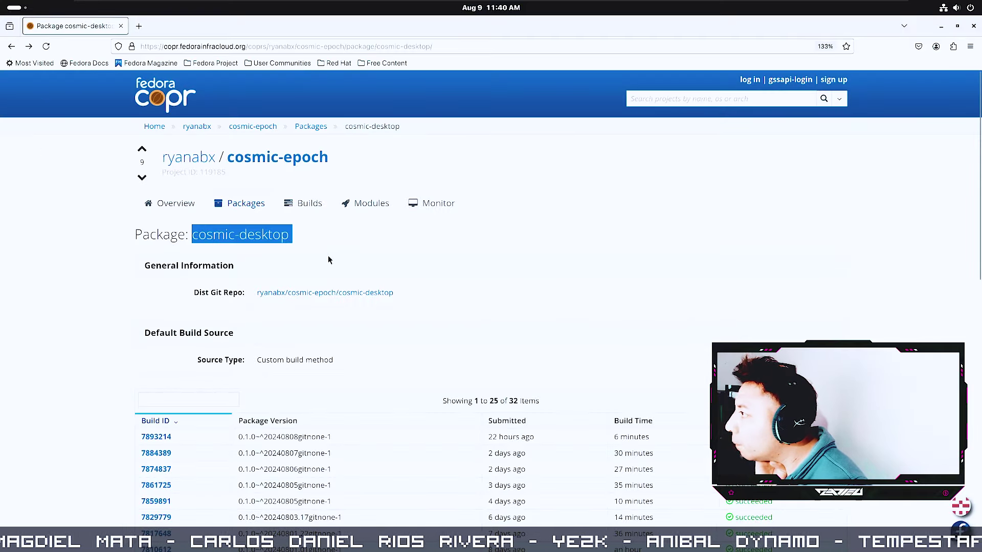
scroll(385, 260, down, 4)
scroll(384, 261, down, 5)
scroll(385, 262, up, 5)
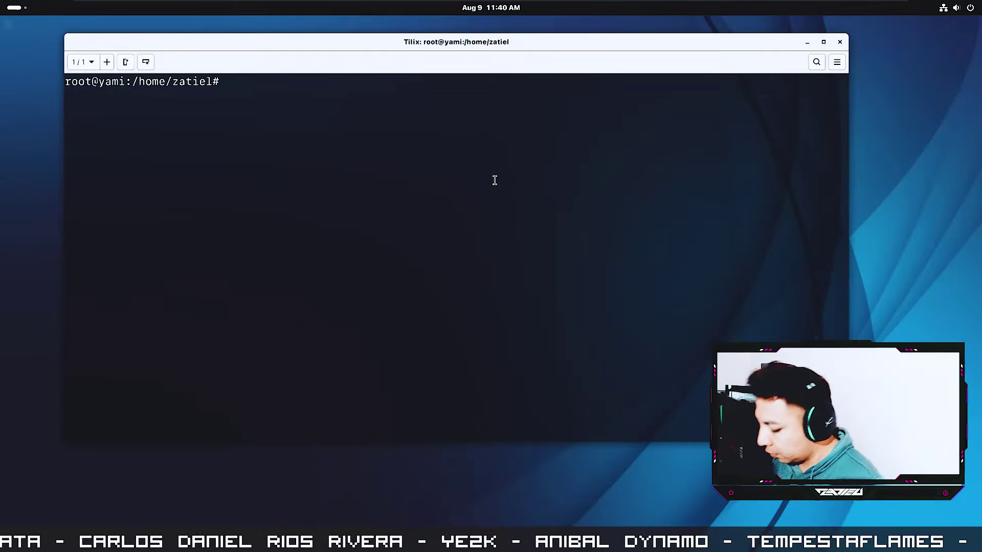
Step: Leave the root shell in the terminal, list the home folder and change into the Desktop directory
text(exit)
key(Return)
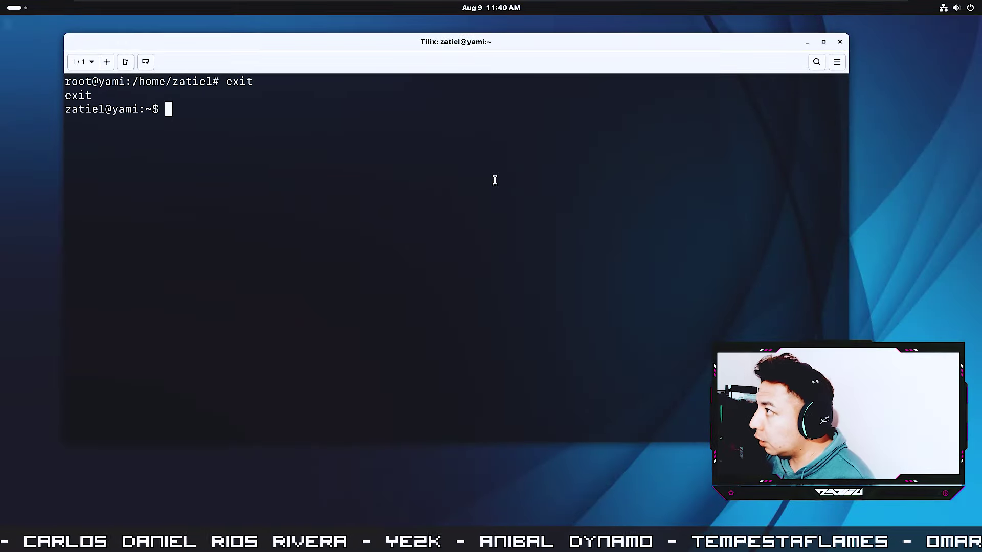
text(ls)
key(Return)
text(cd De)
key(Tab)
key(Return)
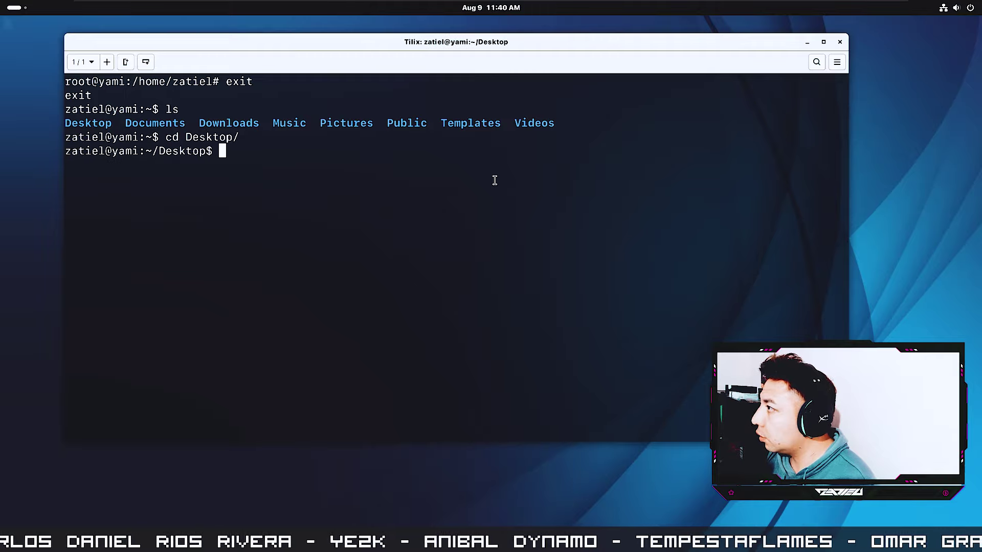
Step: Download the cosmic-desktop package with dnf into the Desktop directory and list the folder's files
text(dnf do)
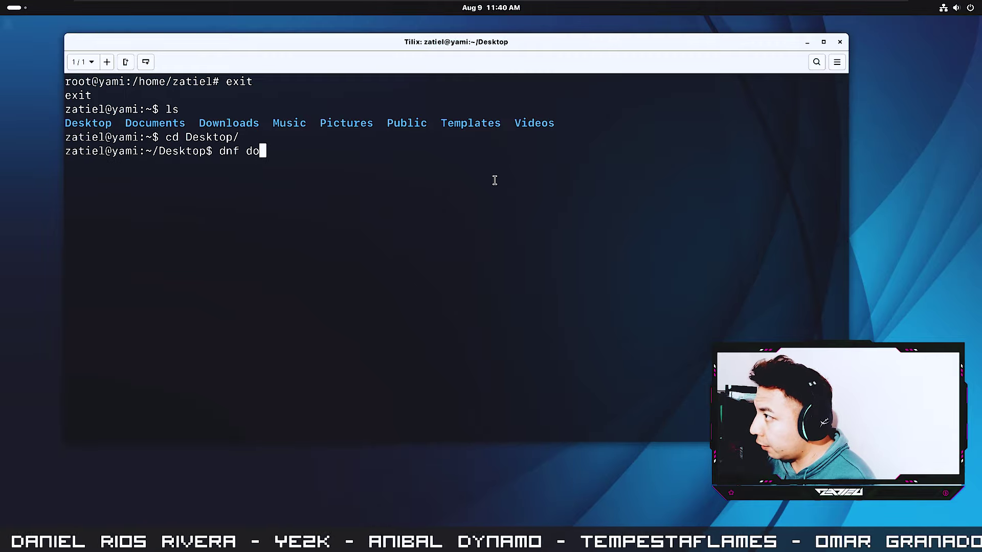
text(wnload)
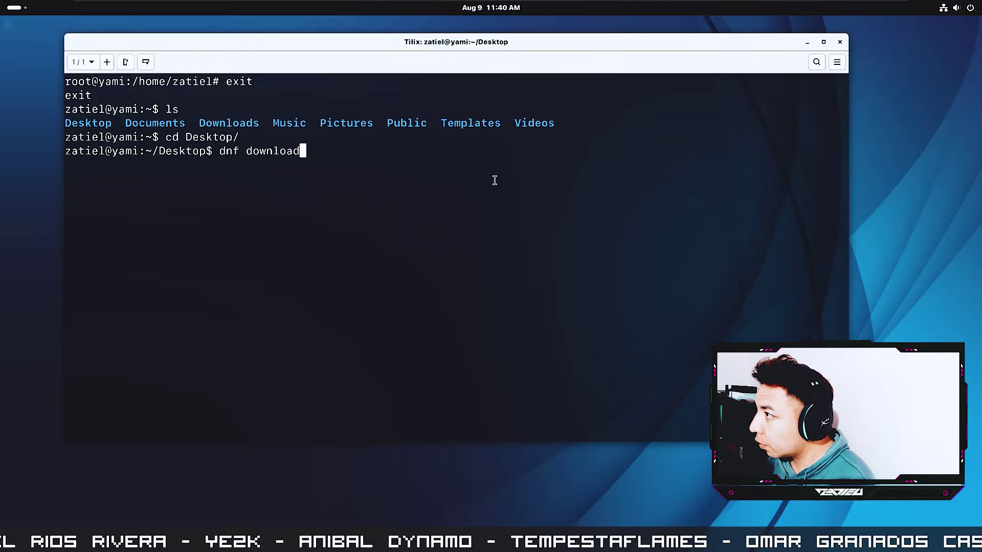
key(ctrl+shift+v)
key(Return)
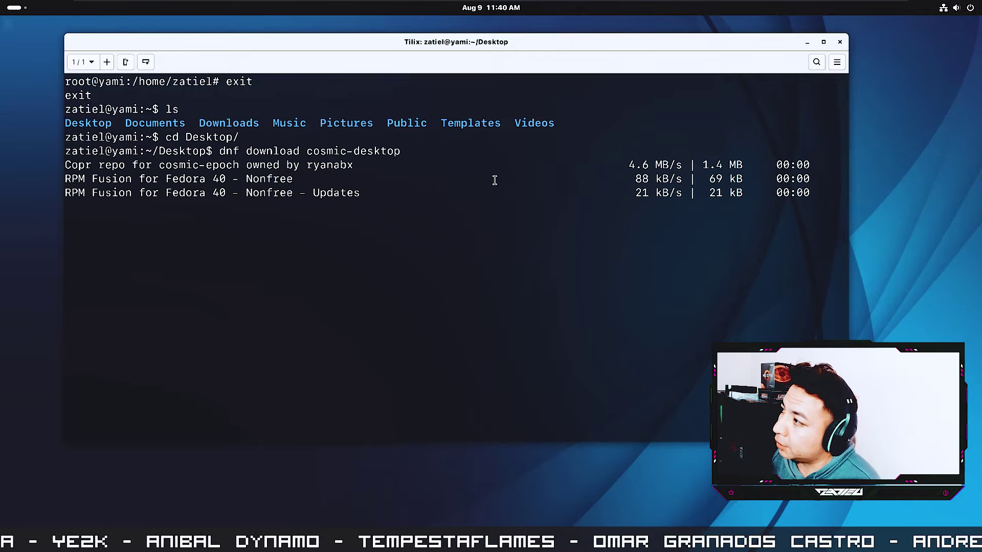
text(ls)
key(Return)
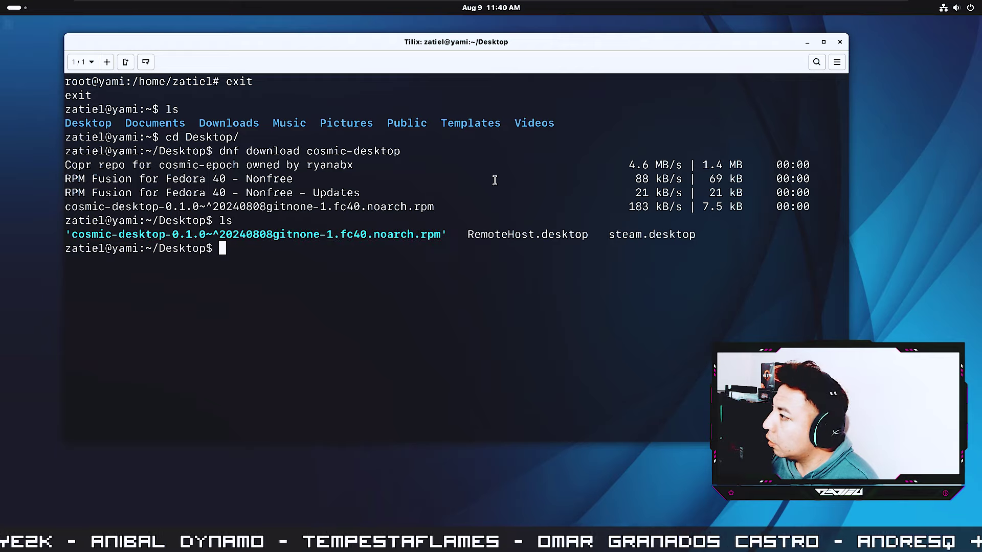
Step: Try to install the downloaded cosmic-desktop-0.1.0~^20240808gitnone-1.fc40.noarch.rpm with sudo rpm -i
text(sudo )
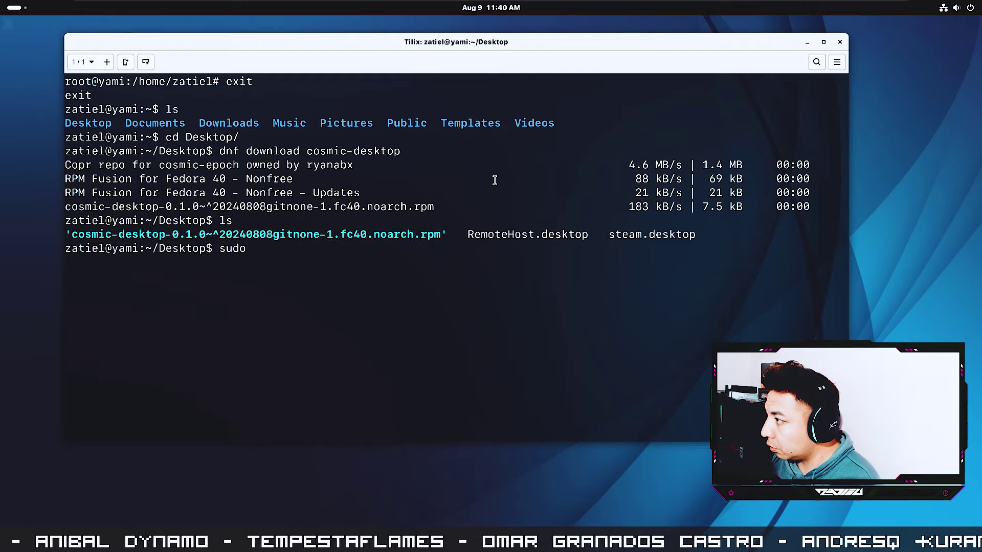
text(rpm -)
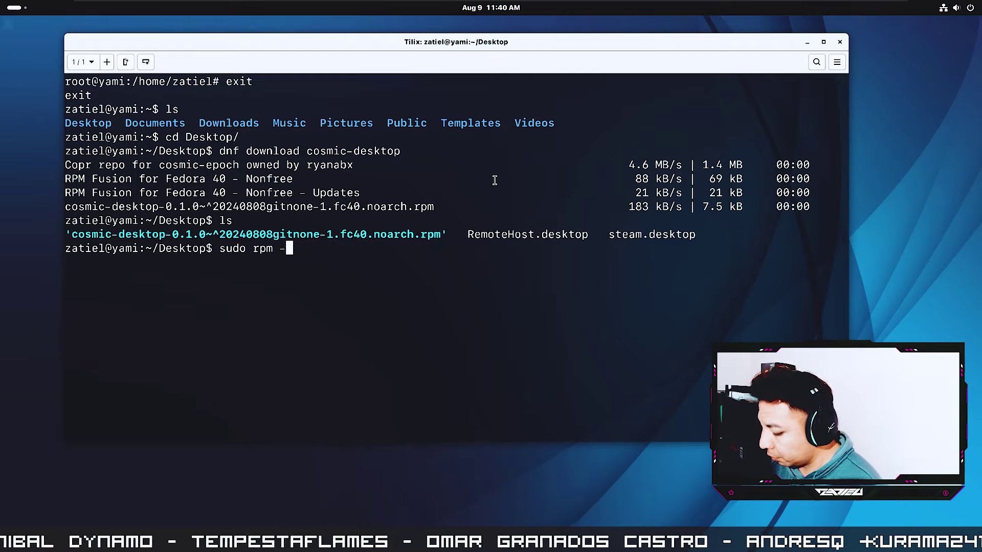
text(i c)
key(Tab)
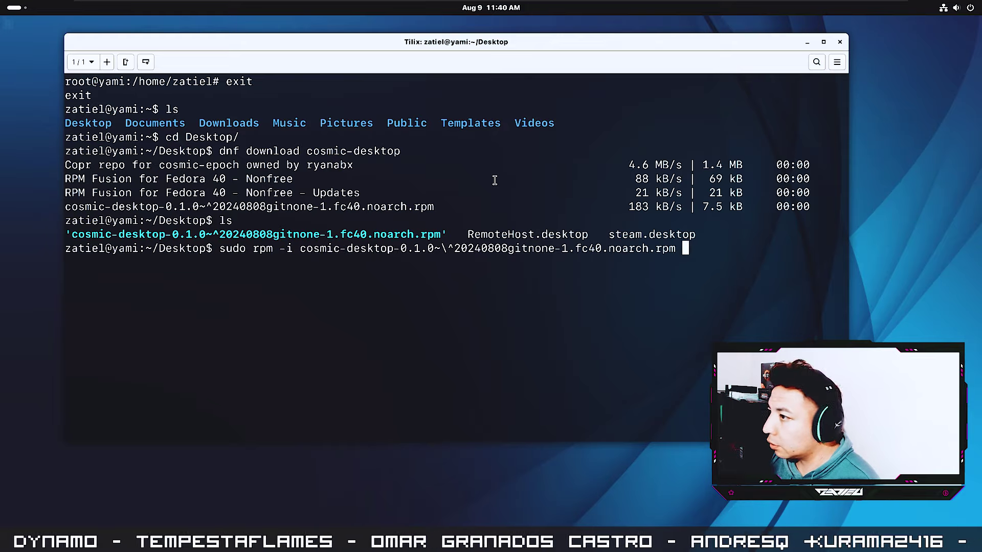
key(Return)
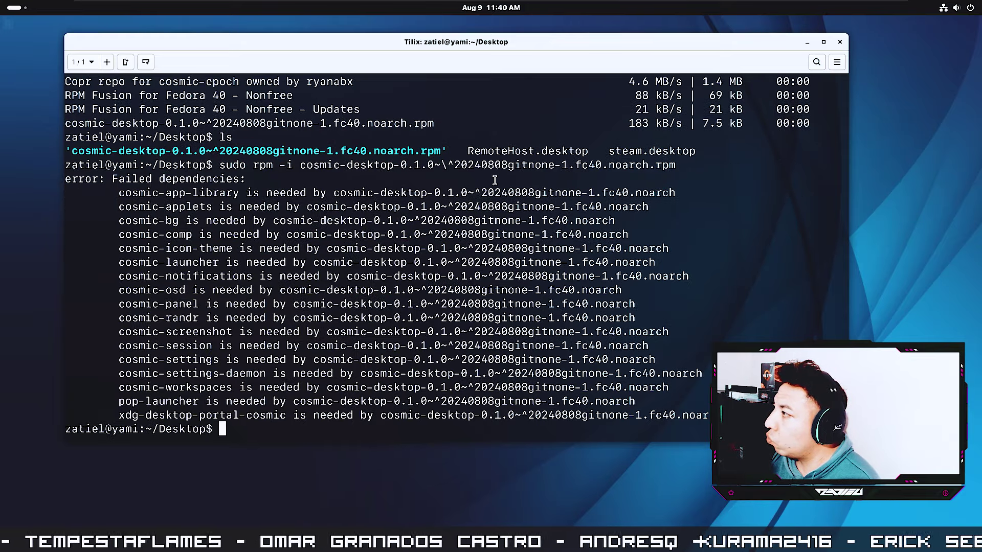
Step: Replace the recalled rpm command on a cleared screen with sudo dnf install ./cosmic-desktop-0.1.0~^20240808gitnone-1.fc40.noarch.rpm, run it and accept the transaction
key(Up)
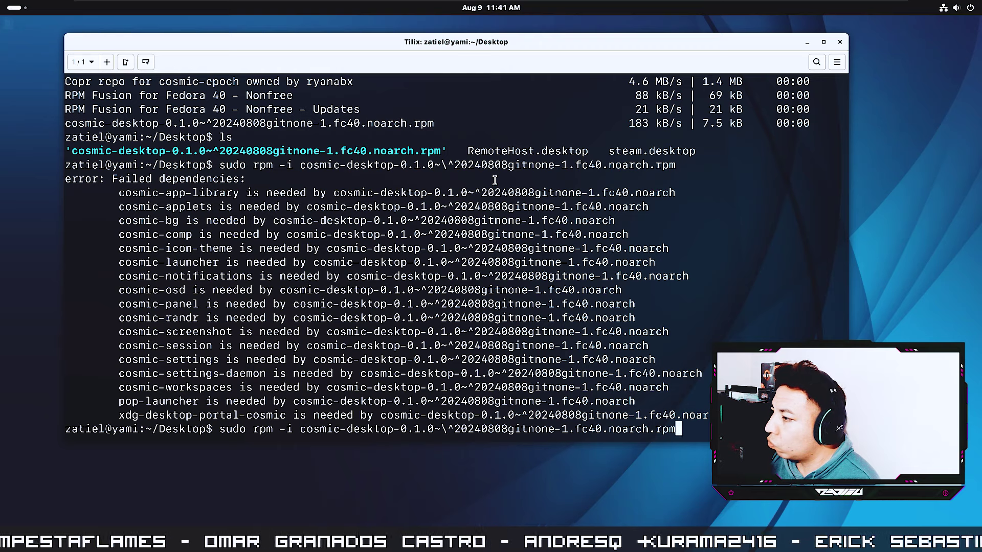
key(Left)
key(BackSpace)
key(BackSpace)
key(BackSpace)
key(BackSpace)
key(BackSpace)
key(BackSpace)
key(BackSpace)
key(BackSpace)
key(BackSpace)
key(BackSpace)
key(BackSpace)
key(BackSpace)
key(BackSpace)
key(BackSpace)
key(BackSpace)
key(BackSpace)
key(BackSpace)
key(ctrl+l)
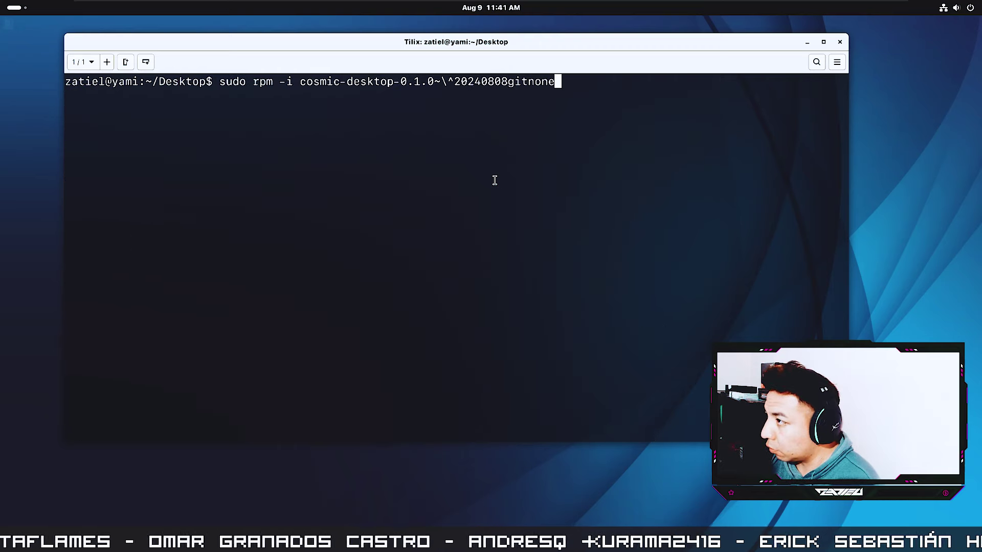
key(BackSpace)
key(BackSpace)
key(BackSpace)
key(BackSpace)
key(BackSpace)
key(BackSpace)
key(BackSpace)
key(BackSpace)
key(BackSpace)
key(BackSpace)
key(BackSpace)
key(BackSpace)
key(BackSpace)
key(BackSpace)
key(BackSpace)
key(BackSpace)
key(BackSpace)
key(BackSpace)
key(BackSpace)
key(BackSpace)
key(BackSpace)
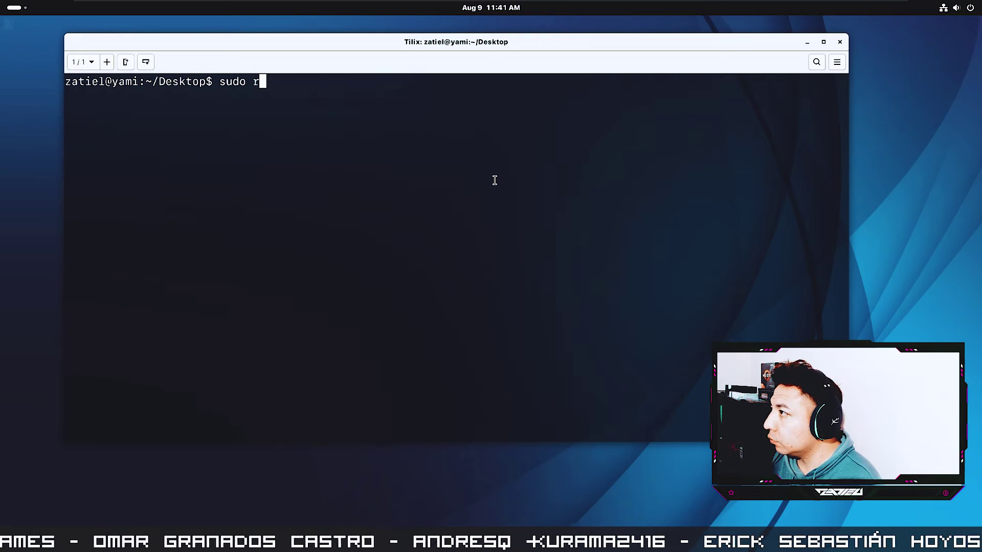
text(dnf install ,.)
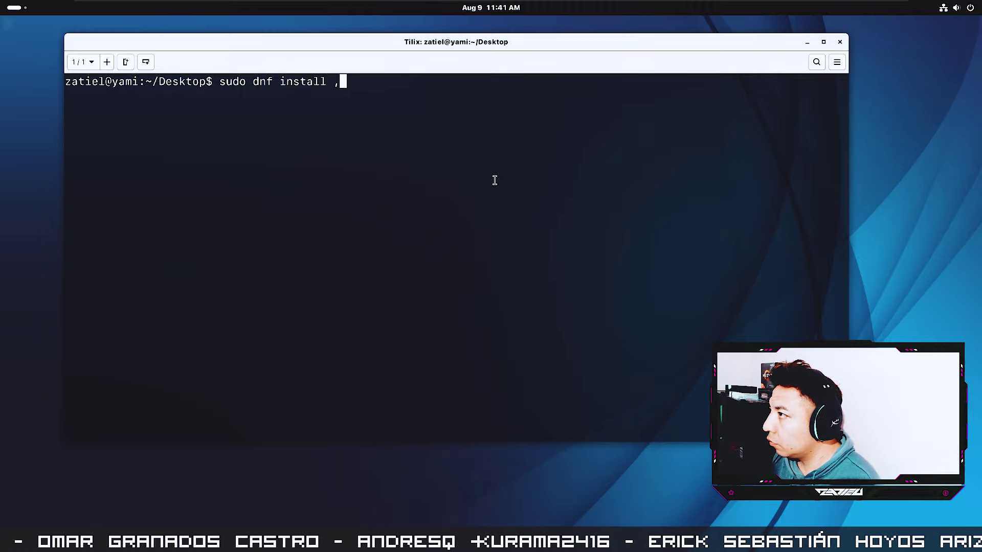
key(BackSpace)
key(BackSpace)
text(./c)
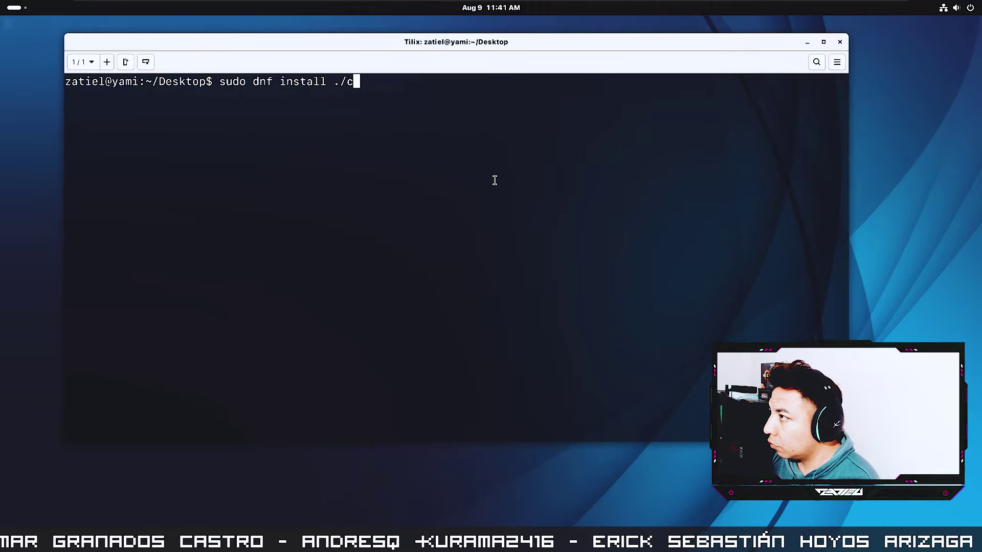
key(Tab)
key(BackSpace)
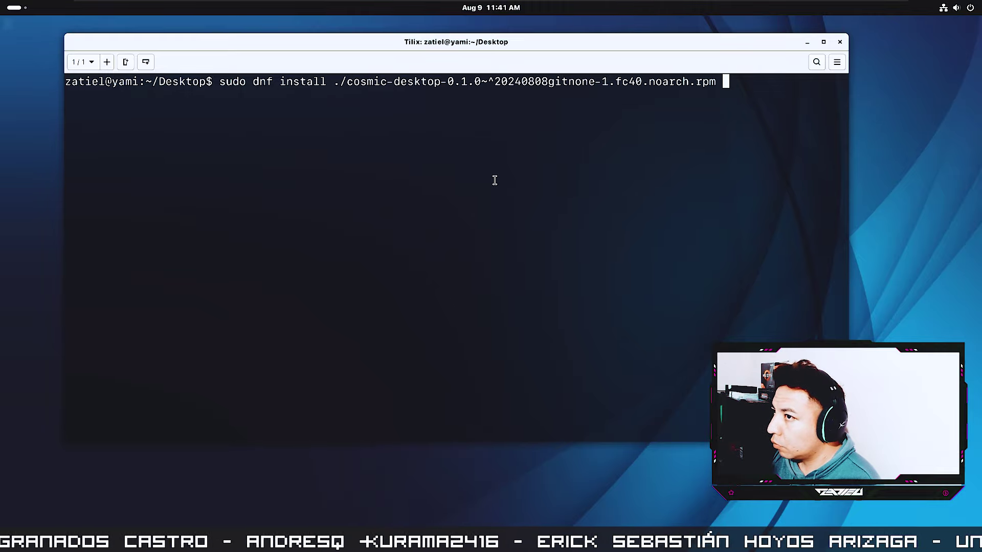
key(Return)
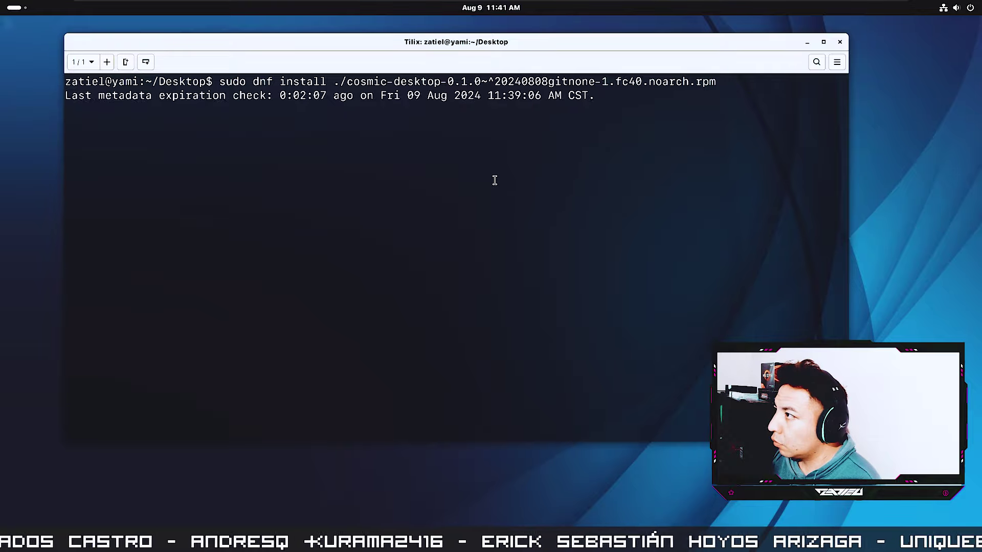
text(Y)
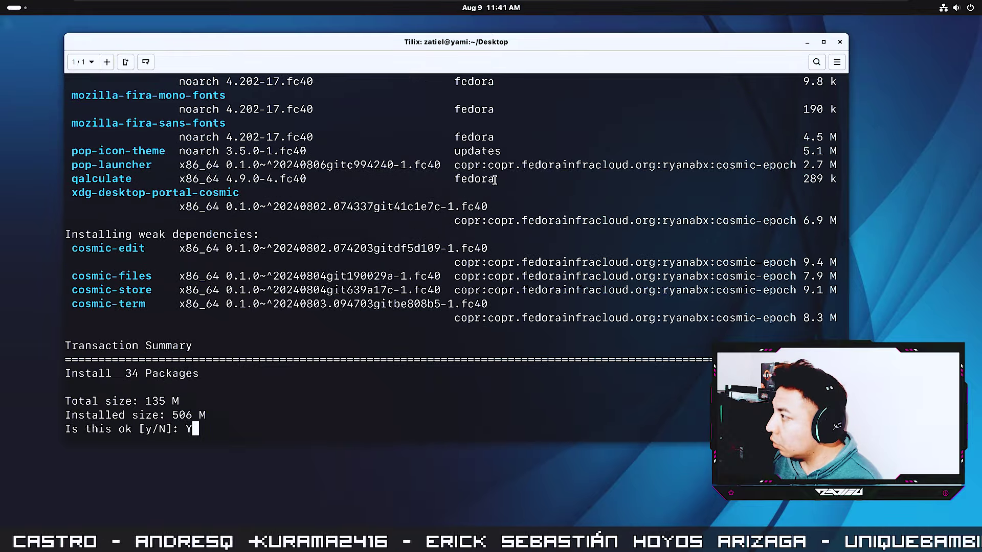
key(Return)
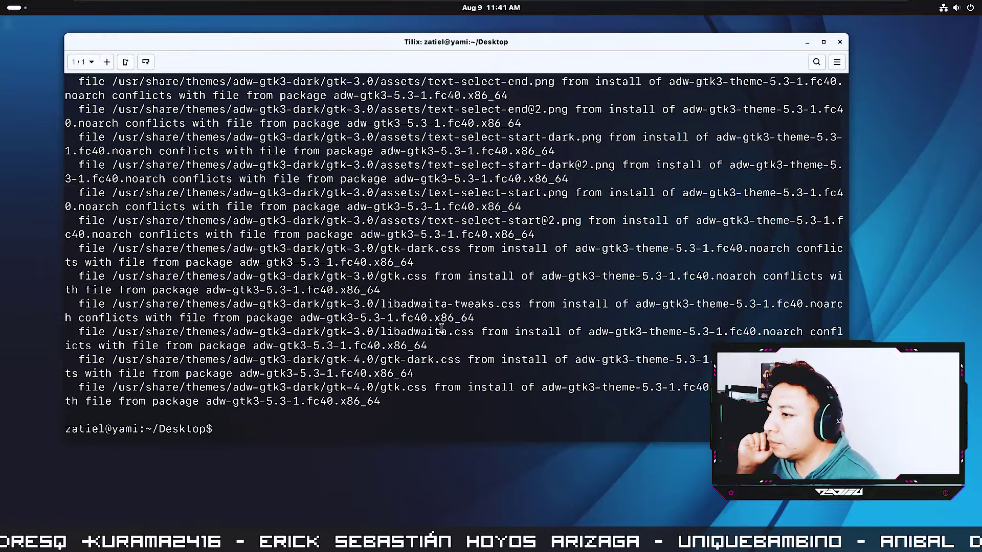
Step: Review the dnf install output from the transaction errors back to the transaction summary
scroll(443, 330, up, 15)
scroll(443, 330, up, 20)
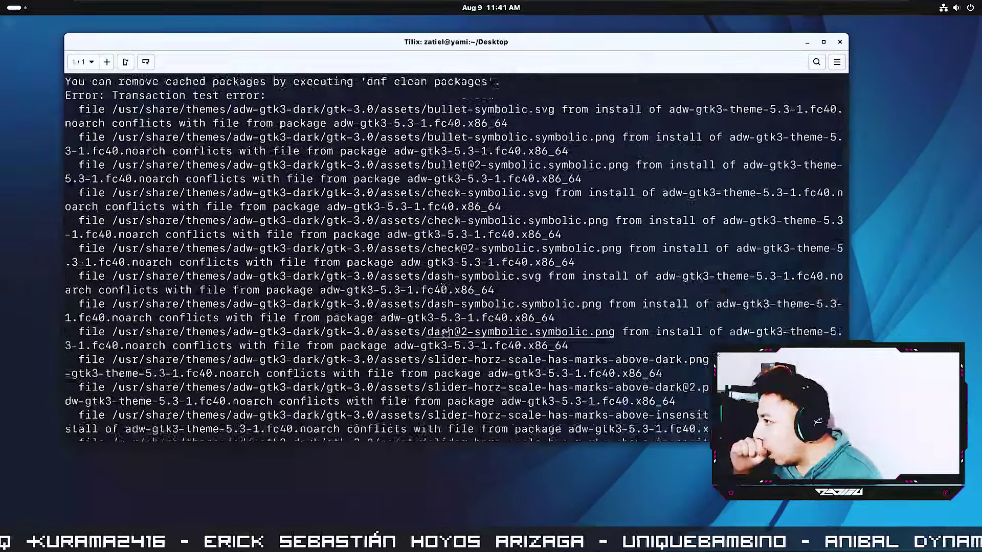
scroll(443, 330, up, 10)
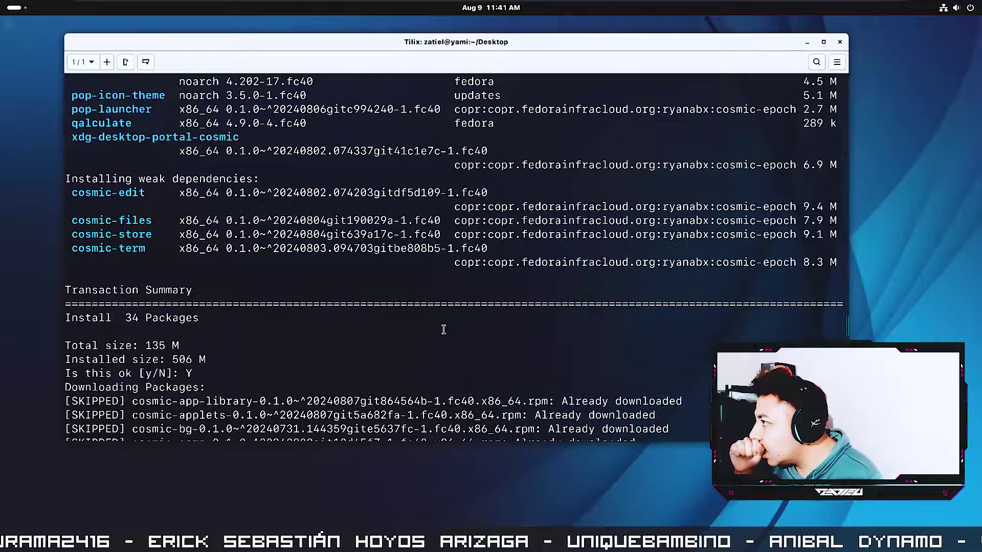
Step: Examine the dependency list of the cosmic-desktop install back to its start and highlight the adw-gtk3-theme entry
scroll(122, 284, up, 1)
scroll(122, 284, up, 2)
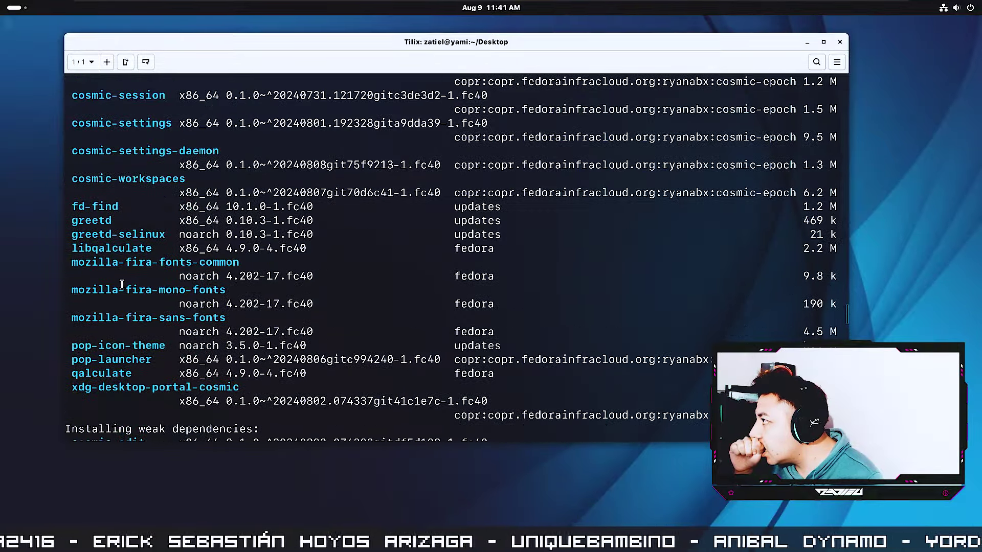
scroll(122, 284, up, 9)
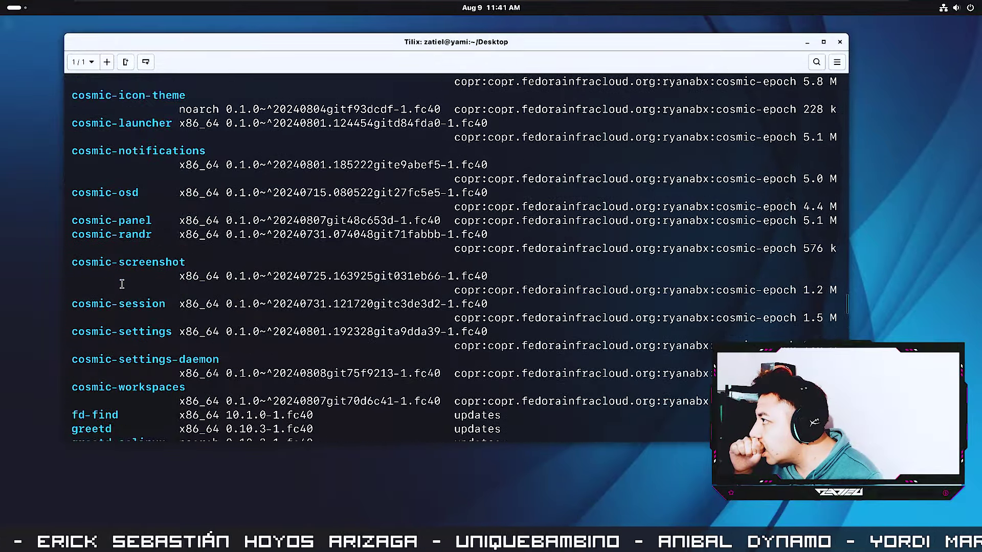
scroll(122, 284, up, 2)
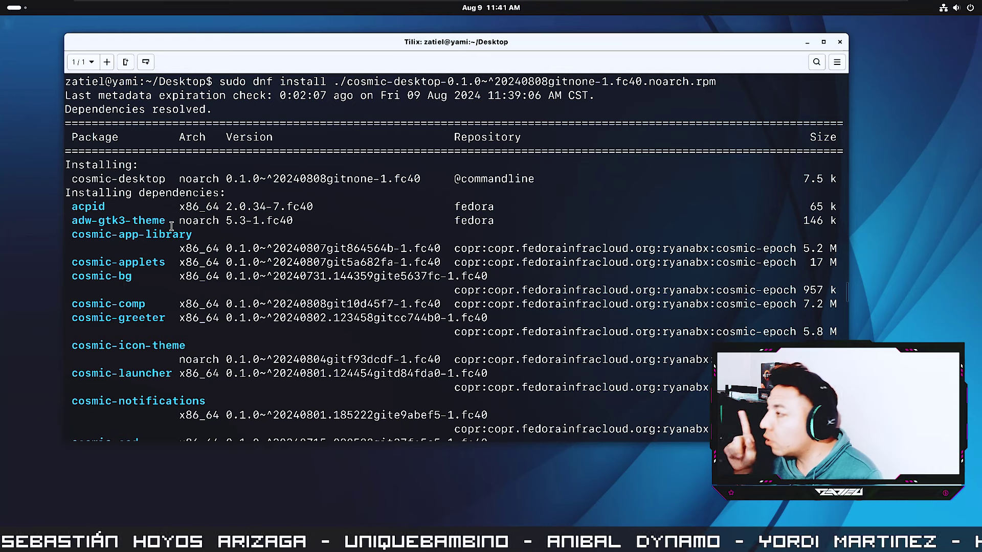
drag(165, 222, 68, 222)
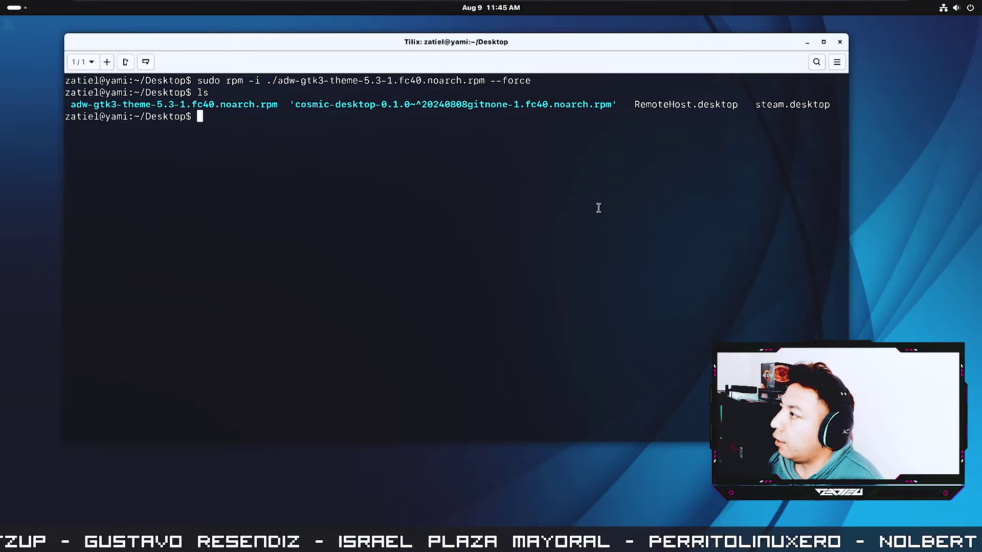
key(ctrl+l)
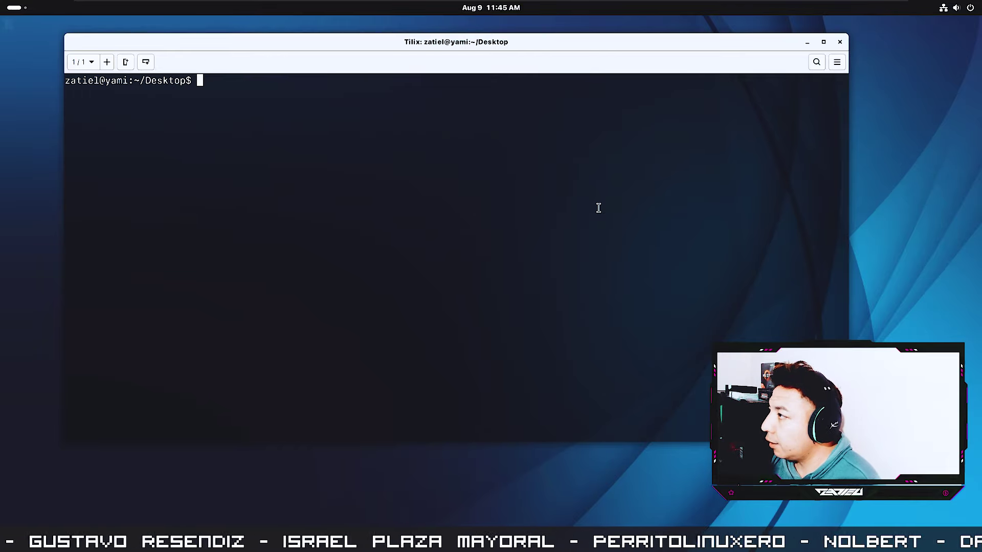
text(sudo dn)
key(BackSpace)
key(BackSpace)
key(BackSpace)
key(BackSpace)
key(BackSpace)
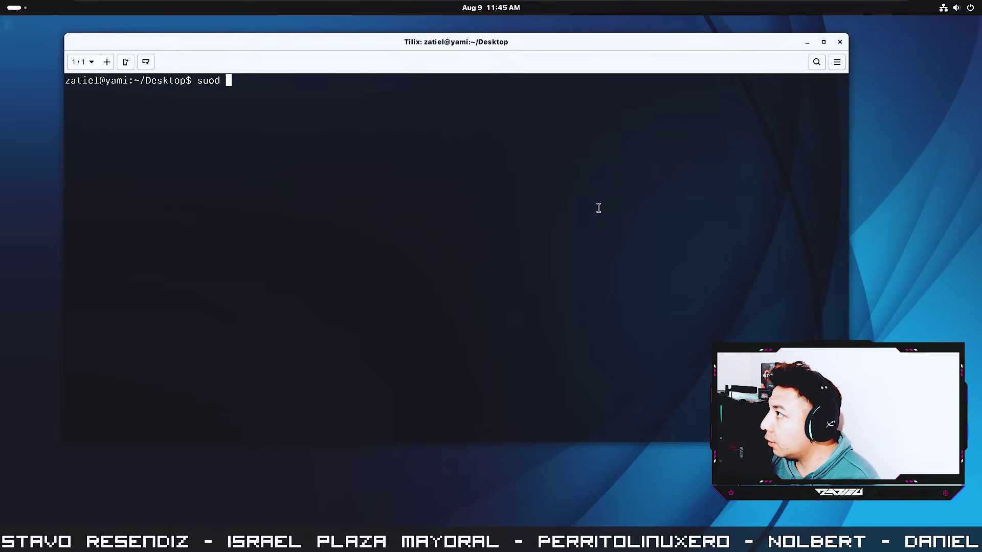
text(do dnf )
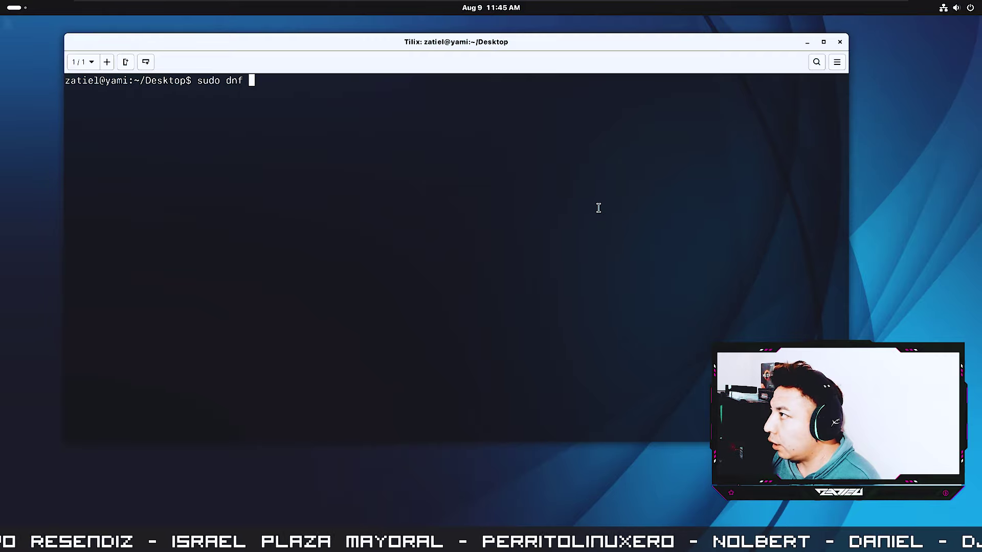
text(downlaod a)
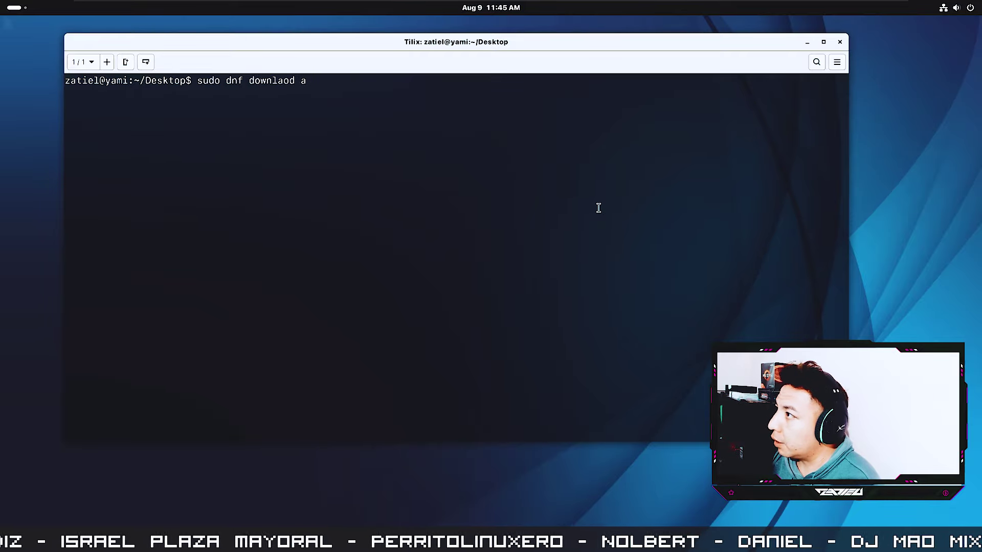
key(Up)
key(Up)
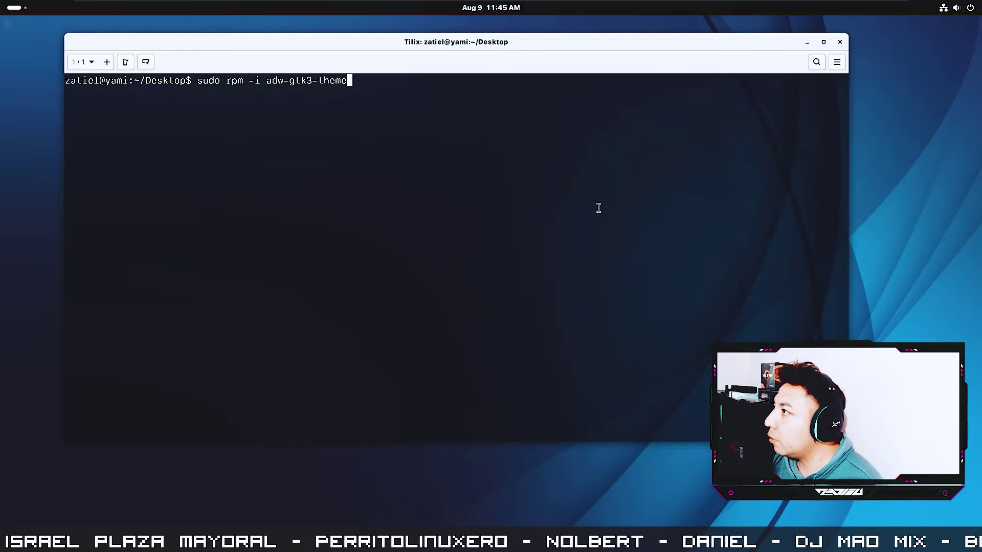
key(Up)
key(Up)
key(Up)
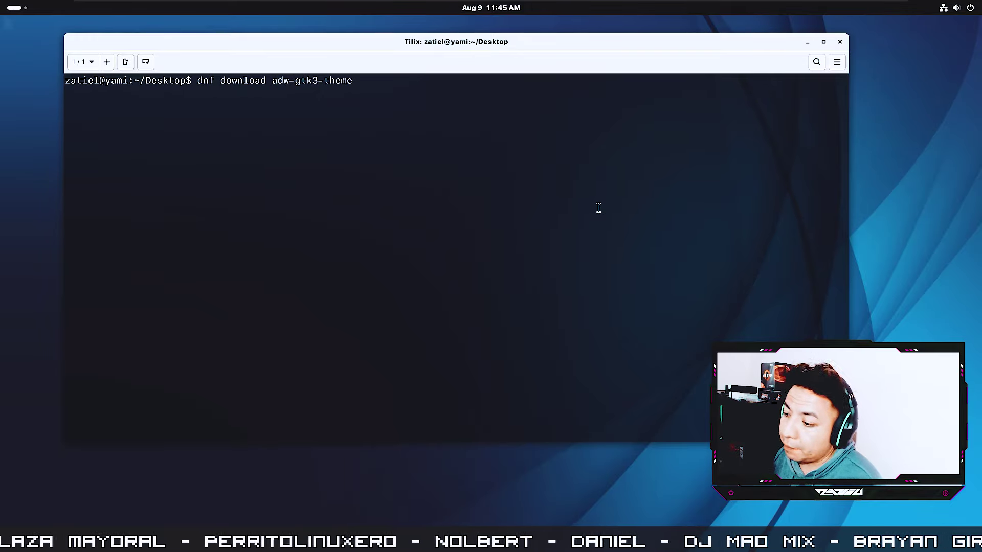
key(BackSpace)
key(BackSpace)
key(BackSpace)
key(BackSpace)
key(BackSpace)
key(BackSpace)
key(BackSpace)
key(BackSpace)
key(BackSpace)
key(BackSpace)
key(BackSpace)
key(BackSpace)
key(BackSpace)
key(BackSpace)
key(BackSpace)
key(BackSpace)
key(BackSpace)
key(BackSpace)
key(BackSpace)
key(BackSpace)
Step: List the Desktop folder's files and install ./adw-gtk3-theme-5.3-1.fc40.noarch.rpm using sudo rpm -i with the --force option
text(ls)
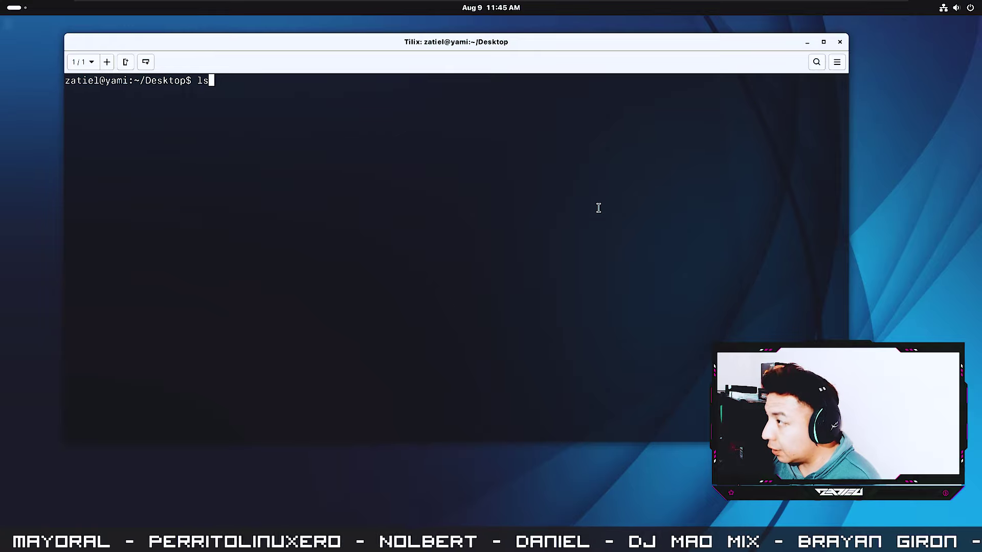
key(Return)
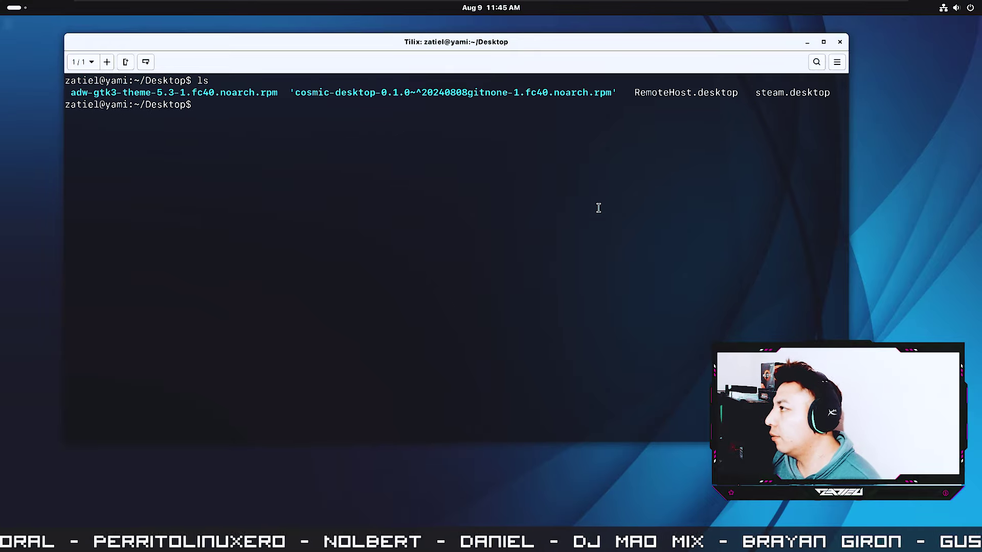
text(sudo rpm -i ./adw-gtk3-theme-5.3-1.fc40.noarch.rpm --force)
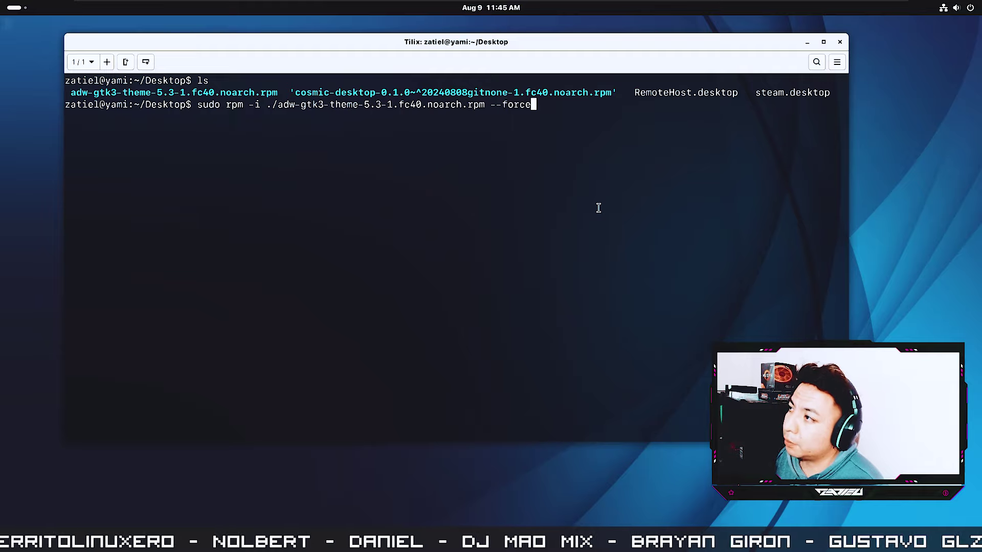
key(Return)
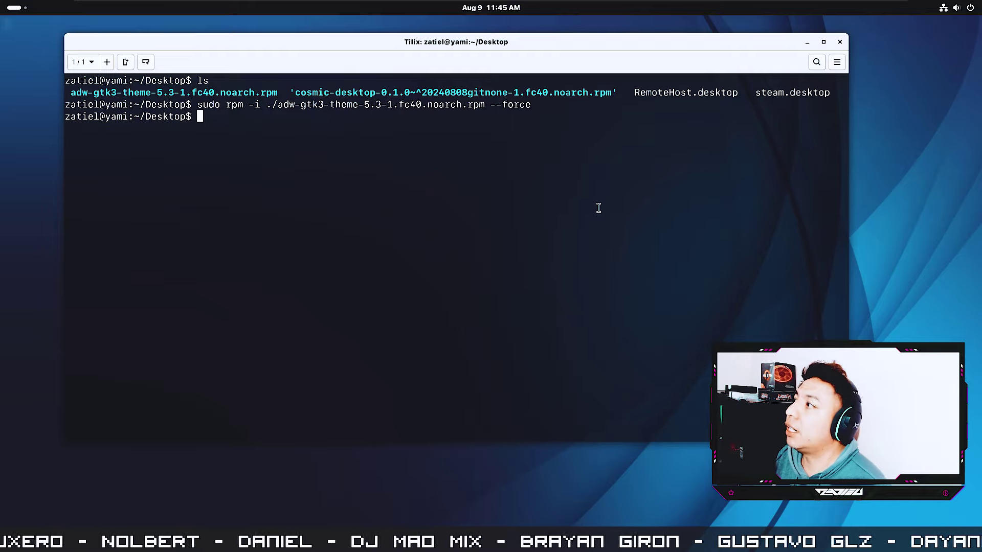
drag(278, 92, 70, 93)
click(262, 114)
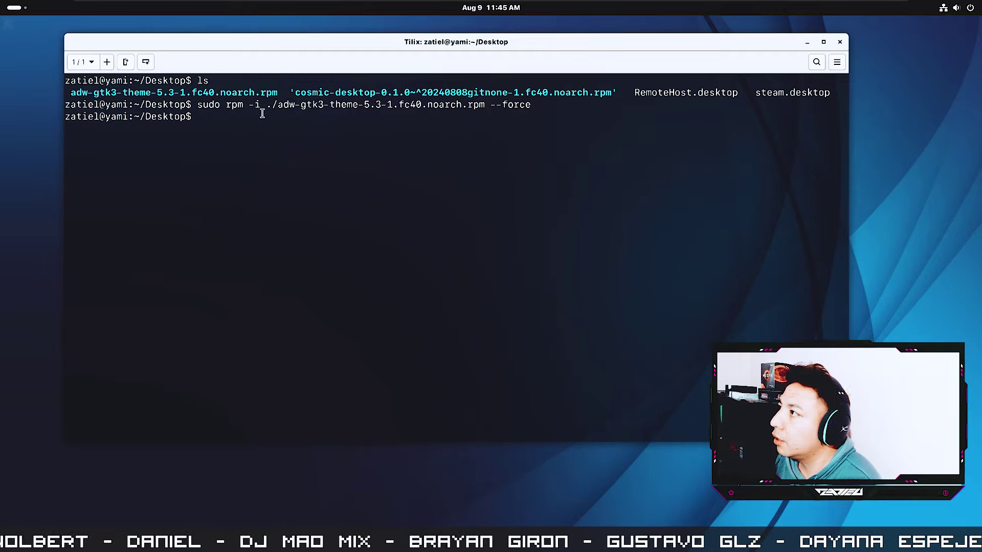
Step: Try to install ./cosmic-desktop-0.1.0~^20240808gitnone-1.fc40.noarch.rpm using sudo rpm -i with the --force option
key(Up)
key(Left)
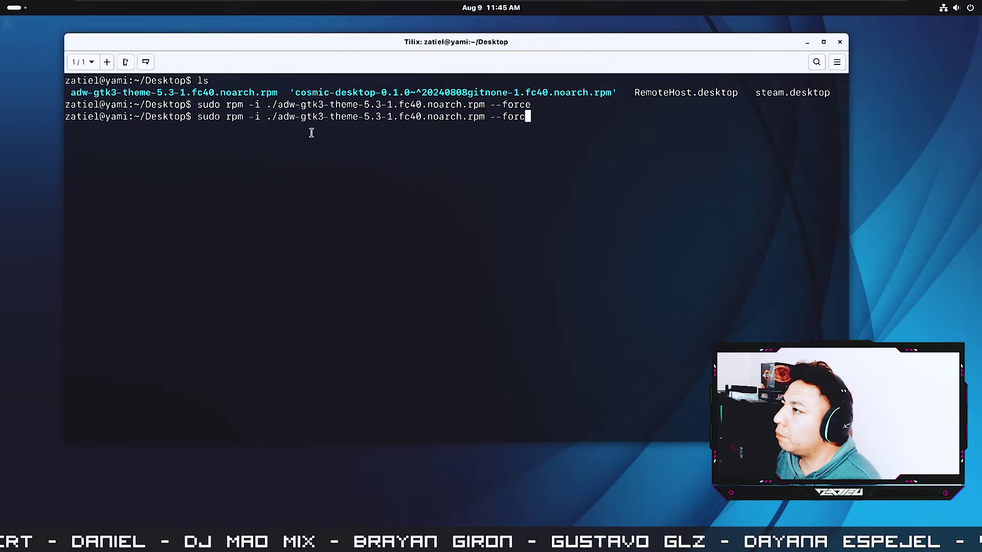
key(BackSpace)
key(BackSpace)
key(BackSpace)
key(BackSpace)
key(BackSpace)
key(BackSpace)
key(BackSpace)
key(BackSpace)
key(BackSpace)
key(BackSpace)
key(BackSpace)
key(BackSpace)
key(BackSpace)
key(BackSpace)
key(BackSpace)
key(BackSpace)
key(BackSpace)
key(BackSpace)
key(BackSpace)
key(BackSpace)
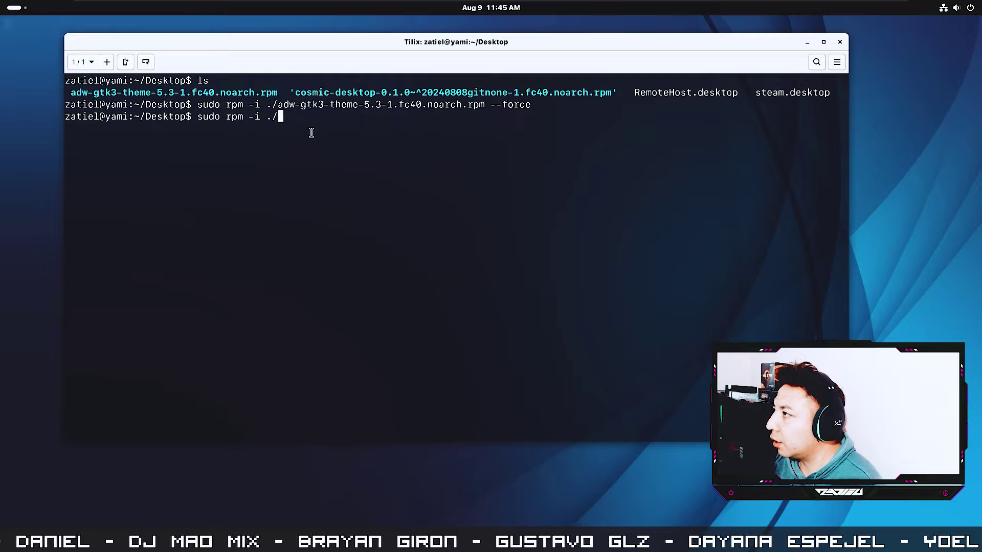
text(c)
key(Tab)
text(--)
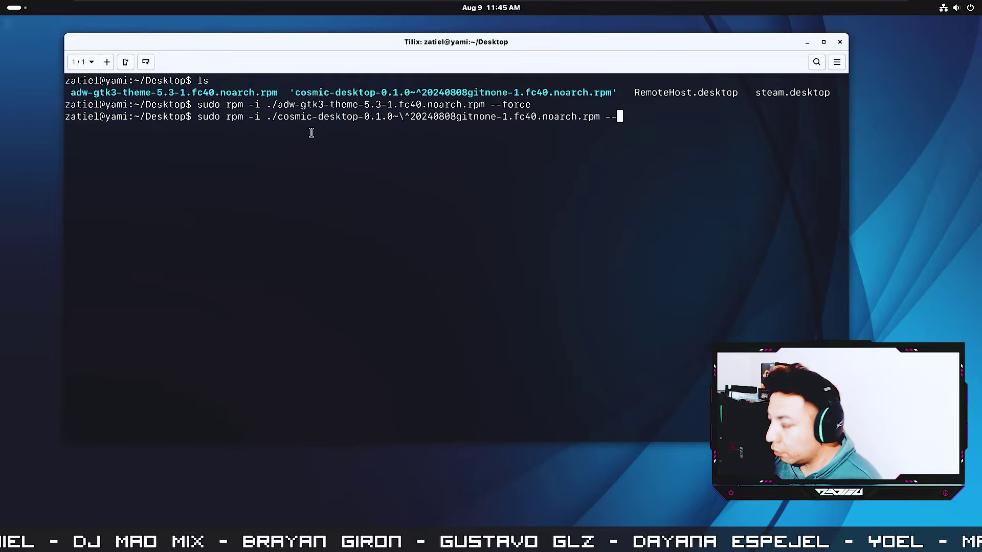
text(force)
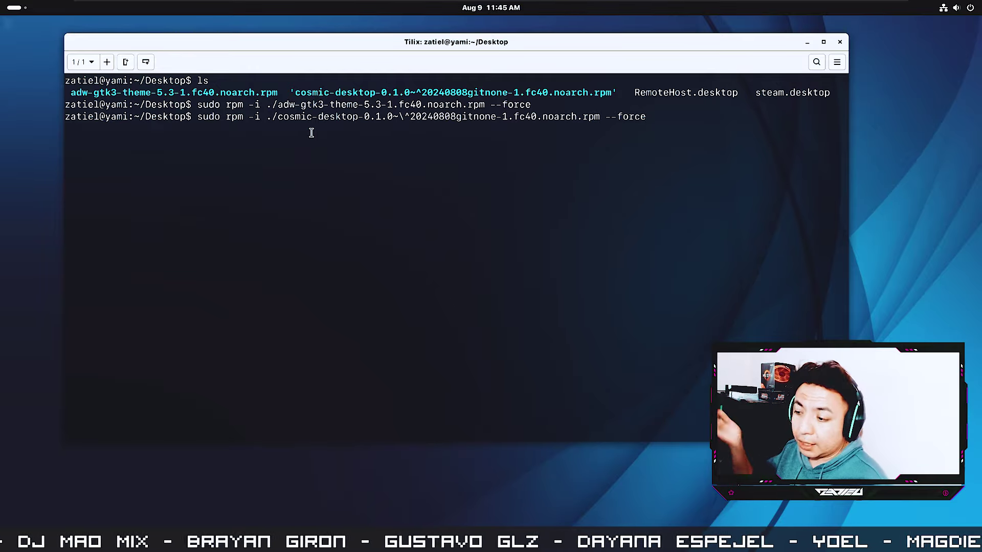
key(Return)
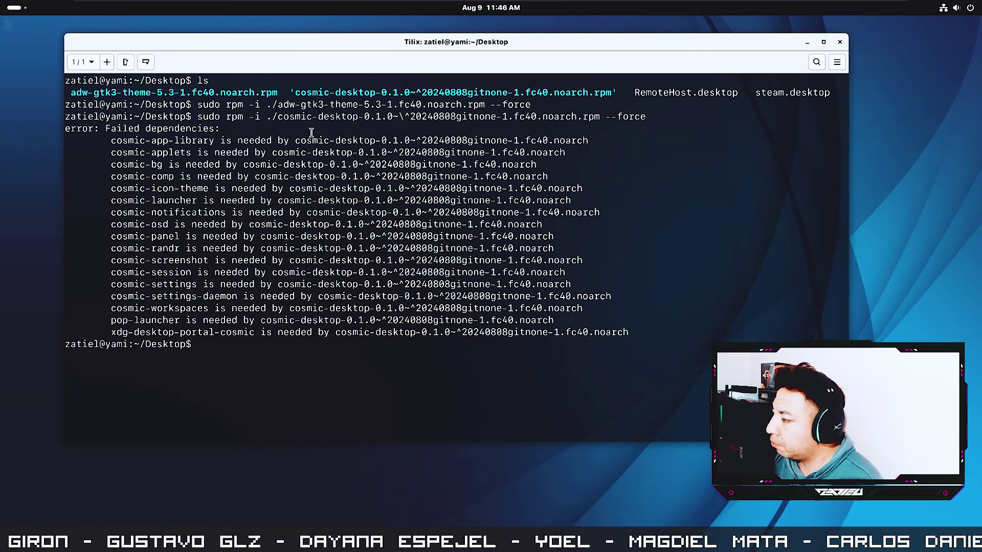
key(Up)
key(Up)
key(BackSpace)
key(BackSpace)
key(BackSpace)
key(BackSpace)
key(BackSpace)
key(BackSpace)
key(BackSpace)
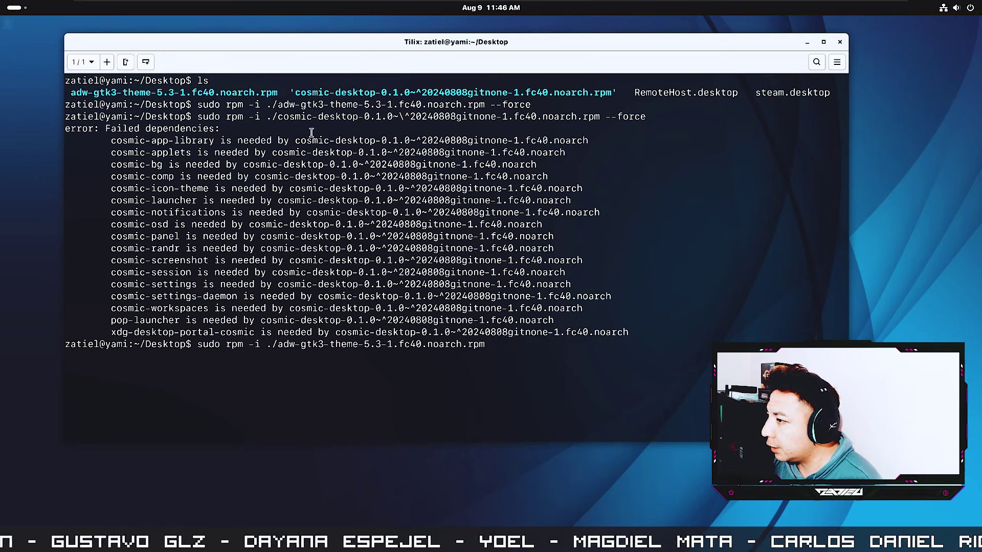
key(Up)
key(Up)
key(Up)
key(Up)
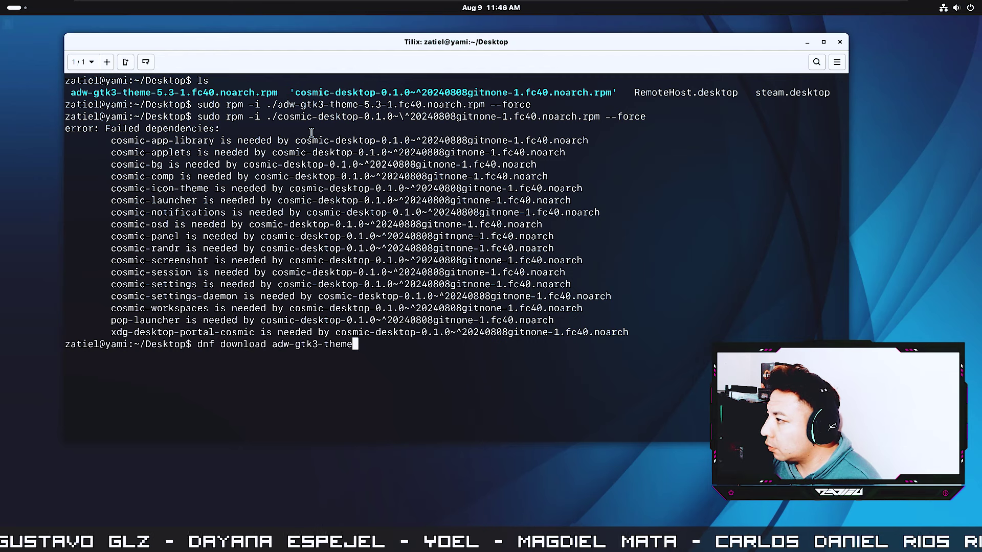
key(Up)
key(Up)
key(Up)
key(Up)
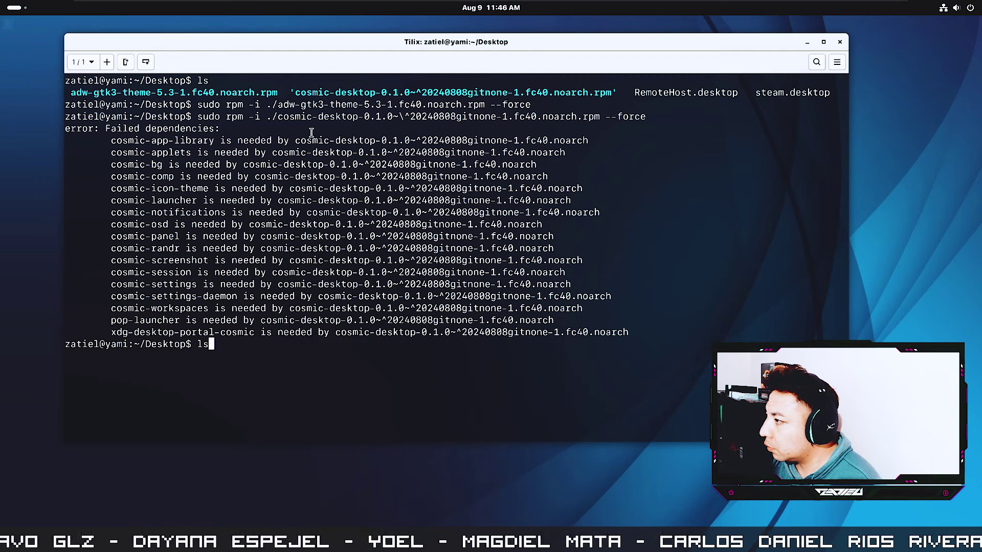
key(Down)
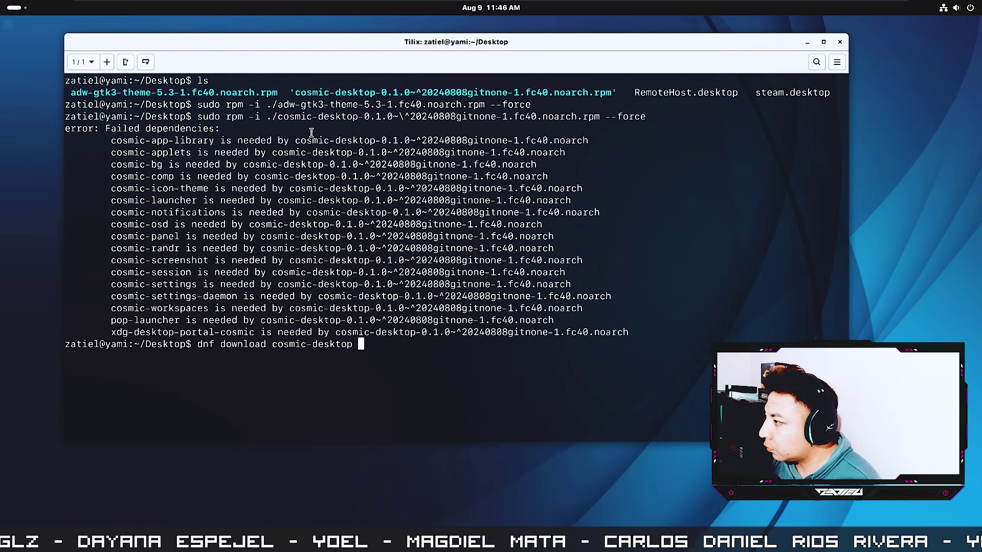
key(Up)
key(Up)
key(Up)
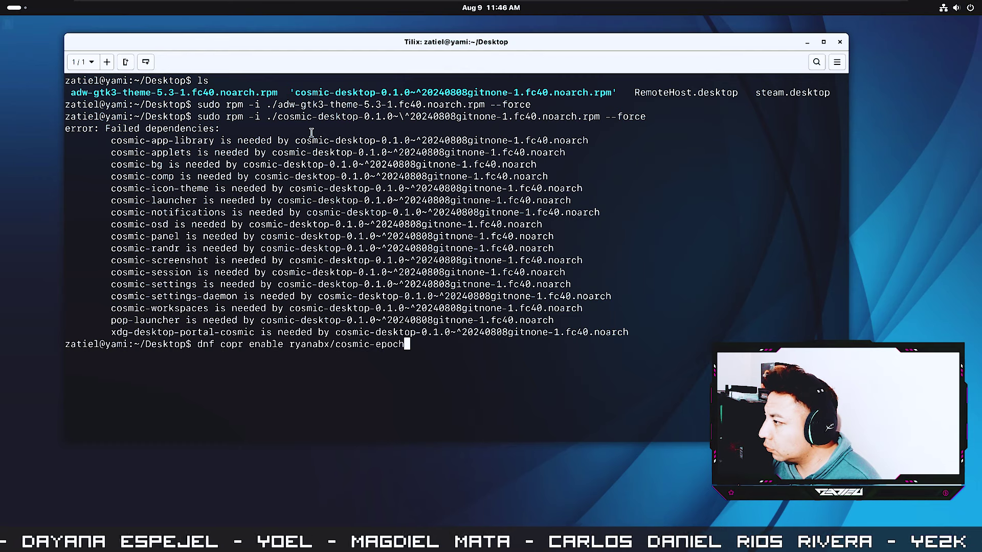
key(BackSpace)
key(BackSpace)
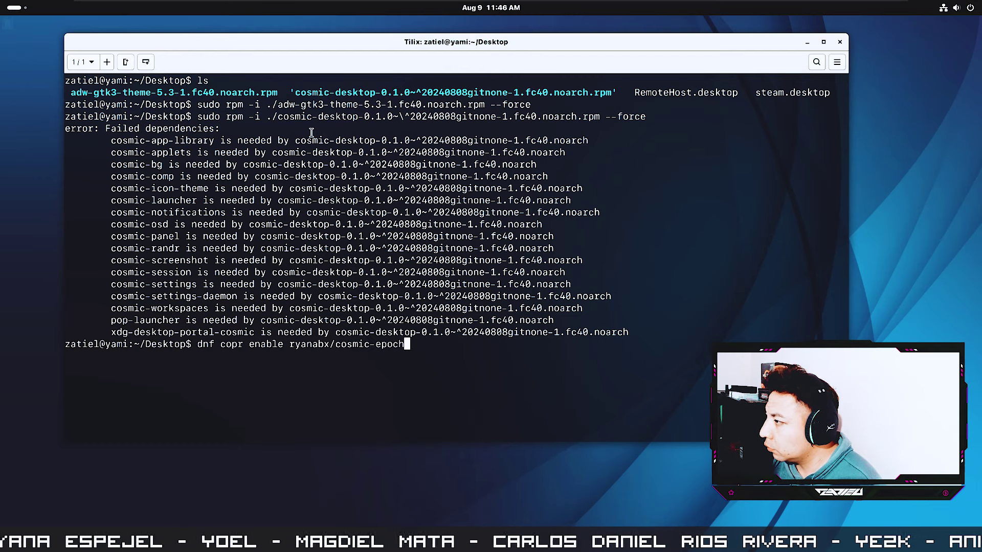
text(s)
key(BackSpace)
key(BackSpace)
key(BackSpace)
key(BackSpace)
key(BackSpace)
key(BackSpace)
text(ls)
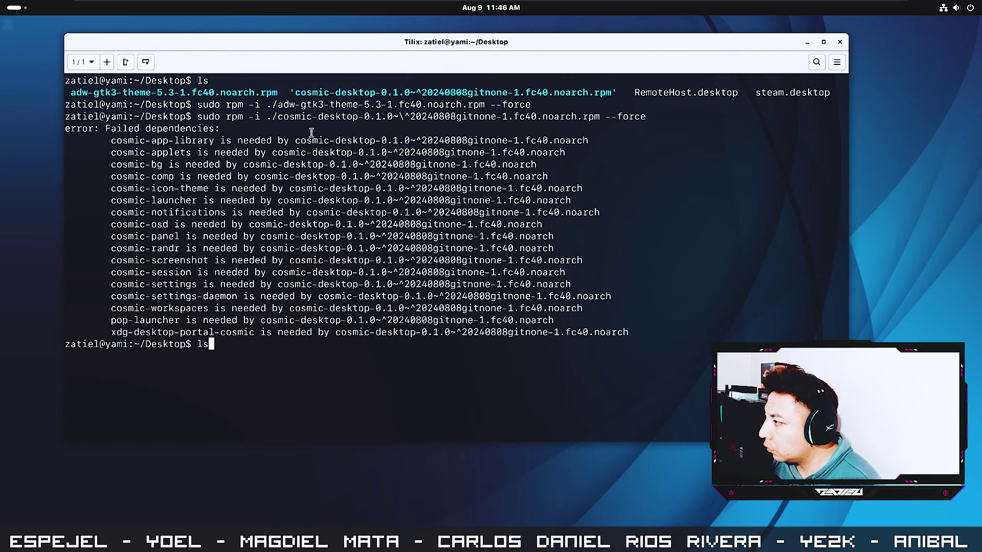
key(BackSpace)
key(BackSpace)
text(suod d)
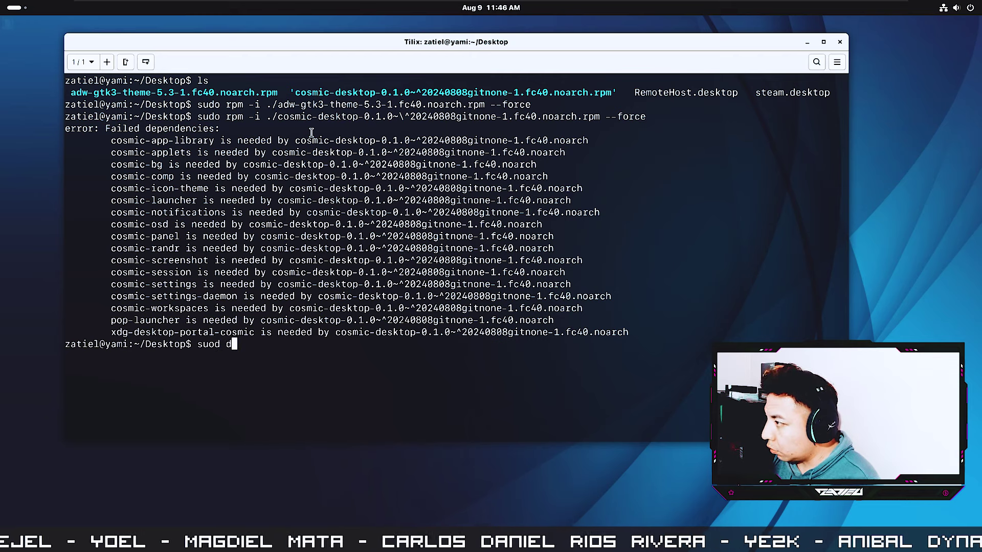
key(BackSpace)
key(BackSpace)
key(BackSpace)
key(BackSpace)
key(BackSpace)
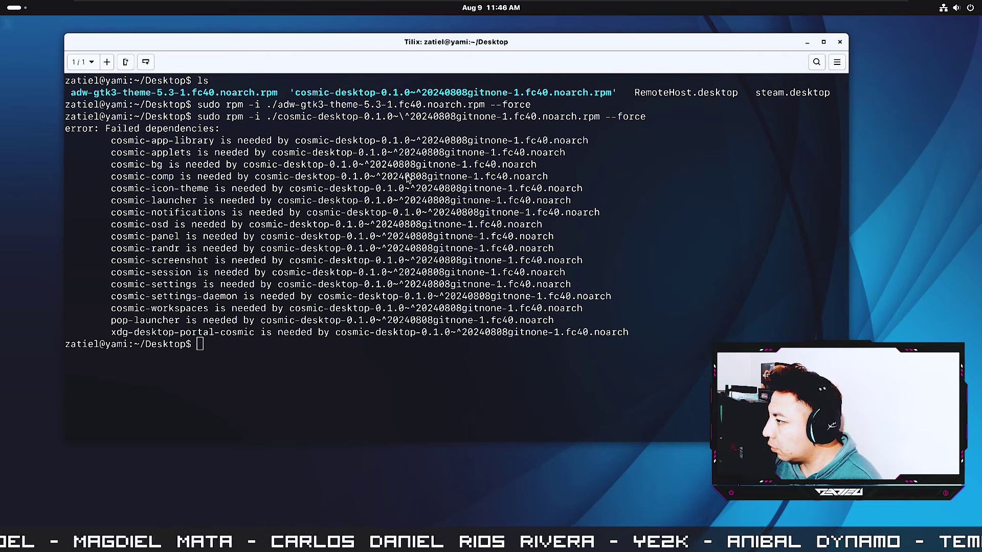
text(;)
key(ctrl+l)
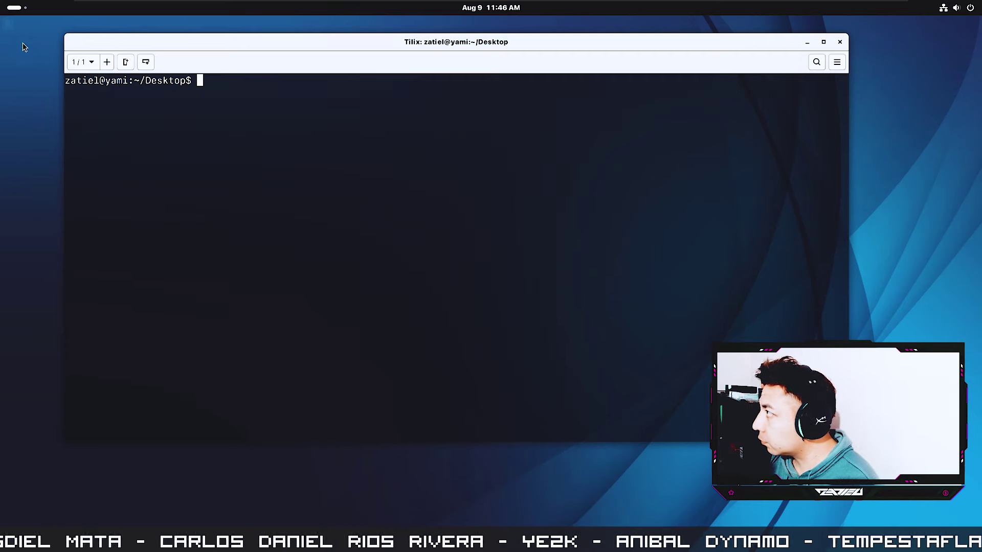
Step: Switch to Firefox, reopen the cosmic-epoch Copr page for the cosmic-desktop package from today's history, and view its builds list
click(24, 7)
click(564, 522)
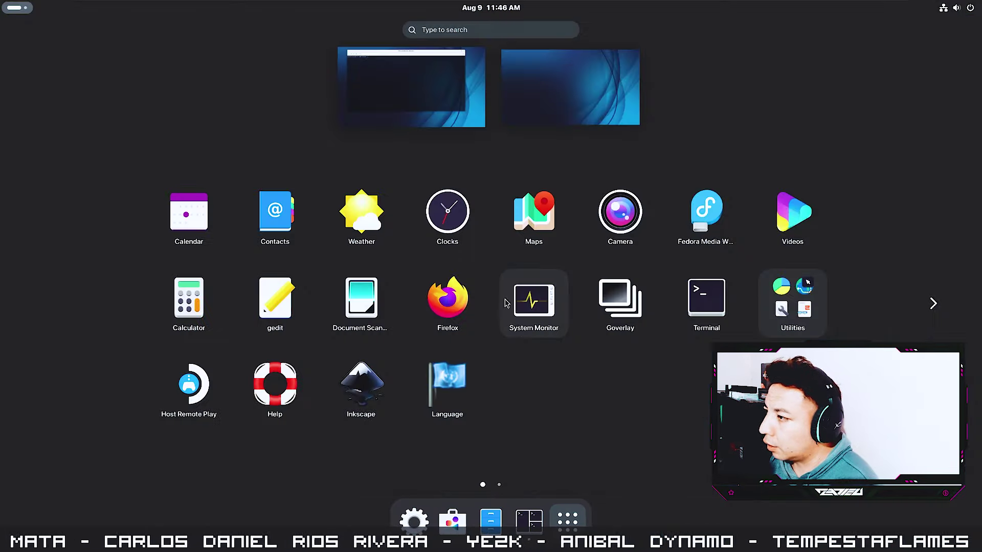
click(467, 302)
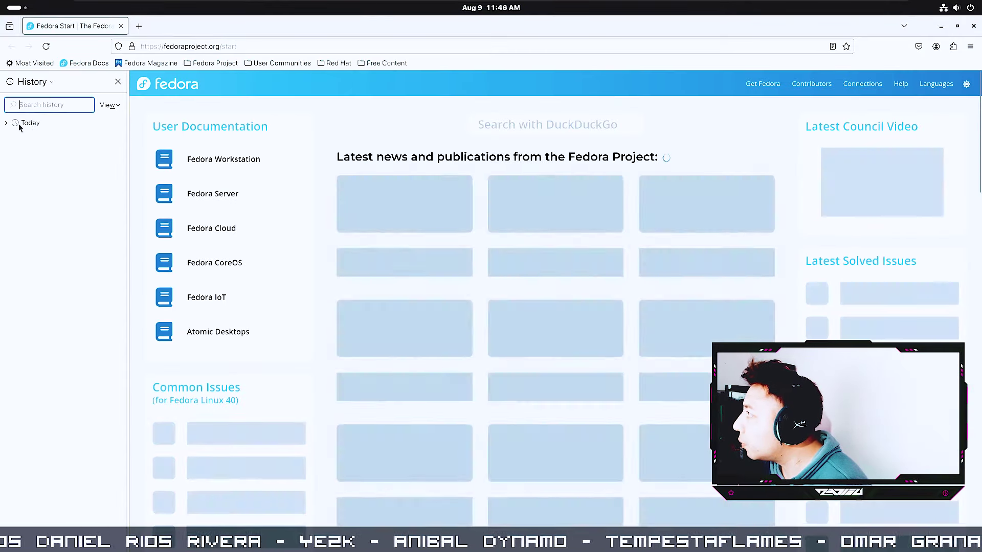
click(18, 124)
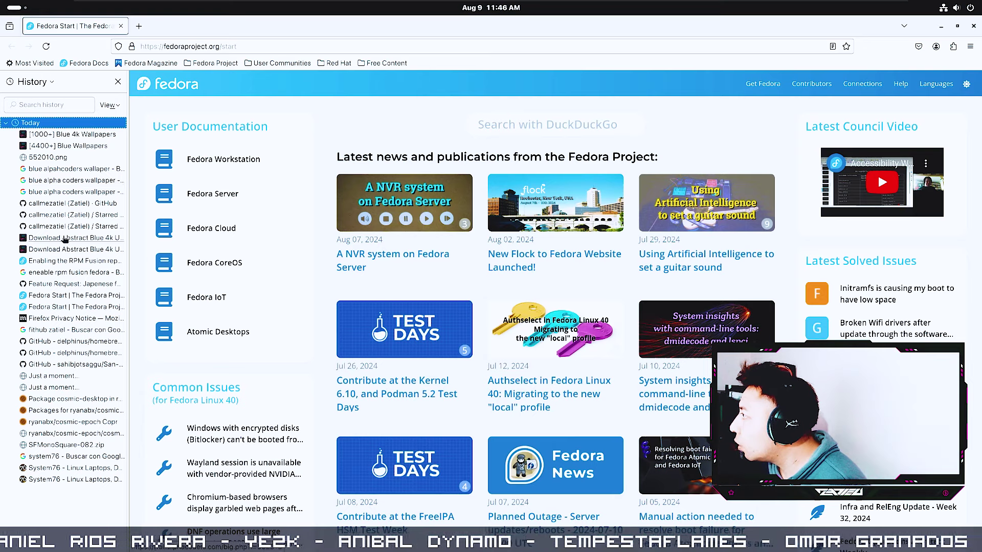
click(77, 400)
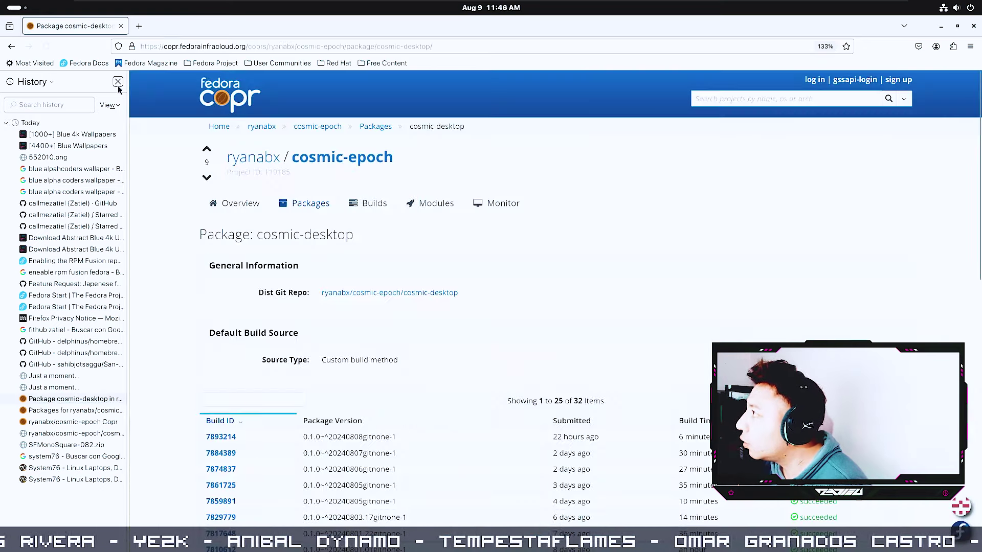
click(118, 85)
scroll(344, 243, down, 5)
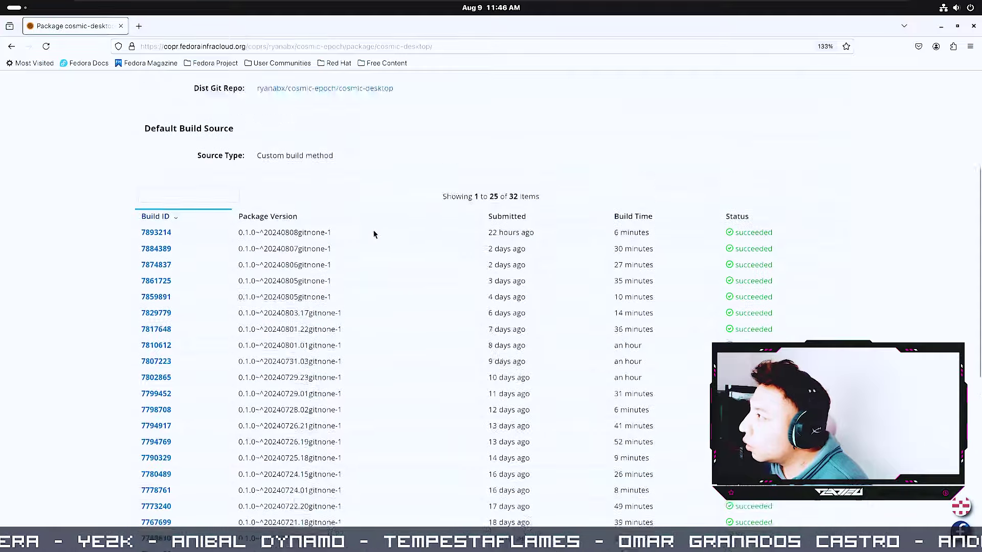
Step: Open the cosmic-epoch project overview and copy the dnf install cosmic-desktop command from its installation instructions
scroll(373, 234, up, 5)
click(169, 209)
scroll(446, 220, down, 1)
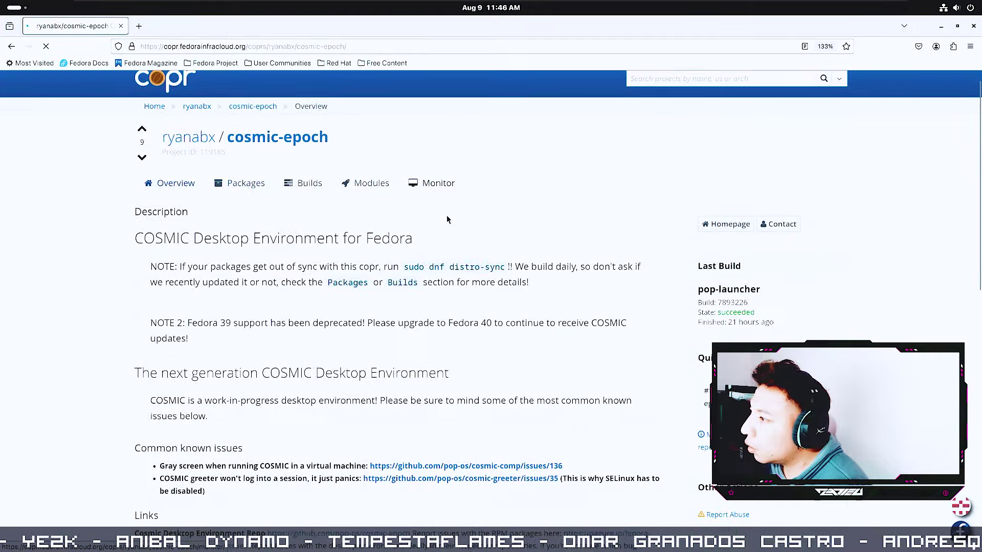
scroll(447, 219, down, 8)
drag(245, 229, 149, 216)
click(258, 228)
double_click(251, 229)
drag(206, 230, 142, 231)
right_click(141, 231)
click(151, 245)
Step: Switch to the Tilix terminal and enter the command sudo dnf install cosmic-desktop at the prompt
key(F12)
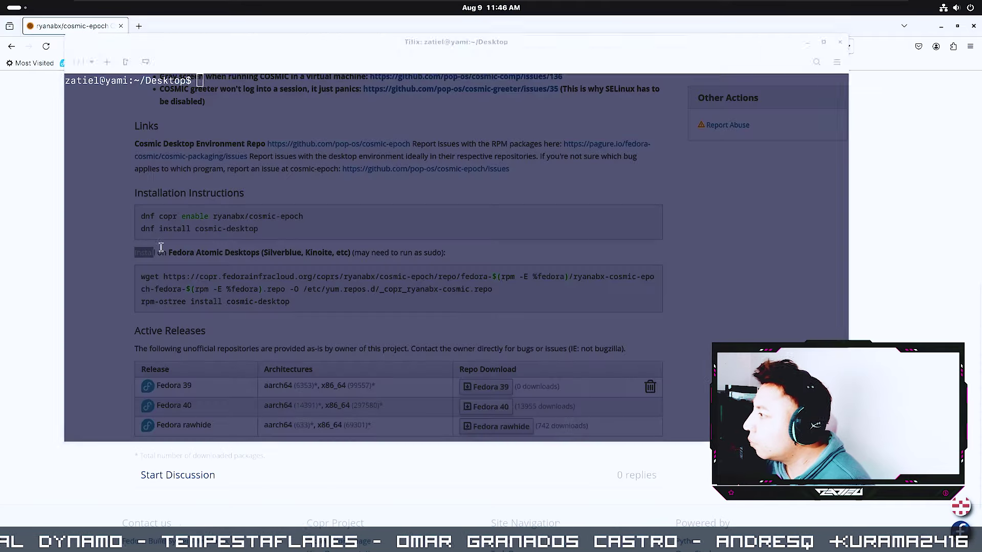
text(sudo)
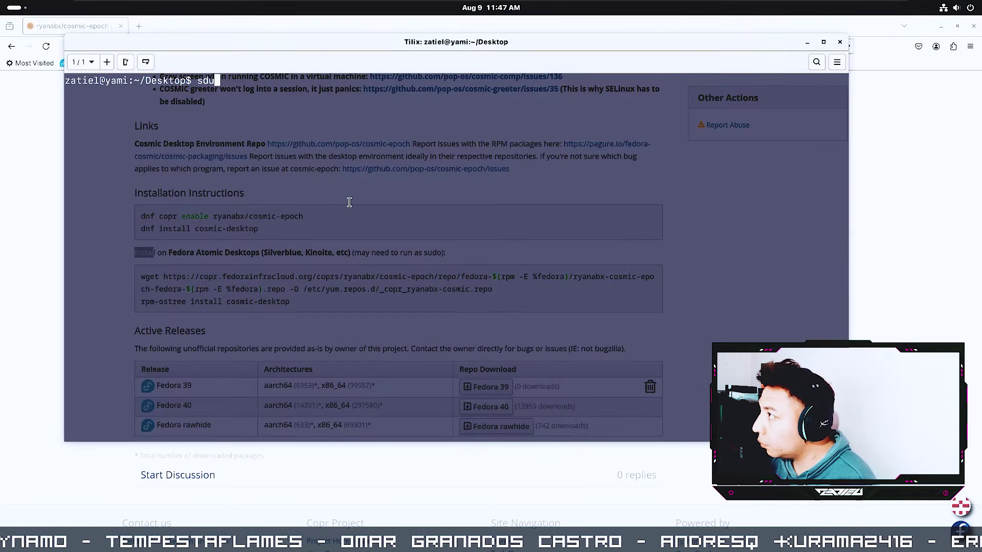
key(BackSpace)
key(BackSpace)
key(BackSpace)
text(udo)
key(ctrl+shift+v)
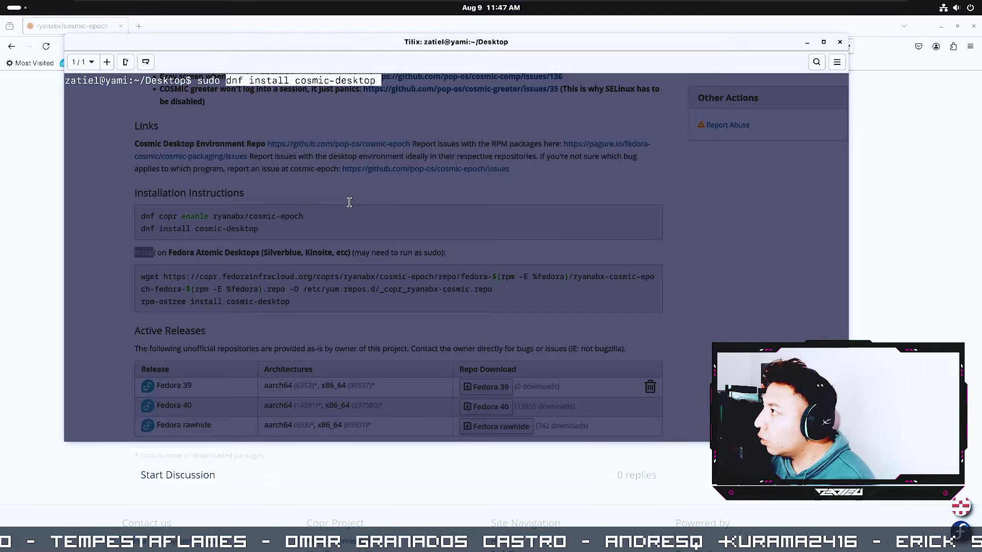
Step: Minimize Firefox, run the cosmic-desktop install, accept the transaction with Y, and review its output and installed packages
click(940, 28)
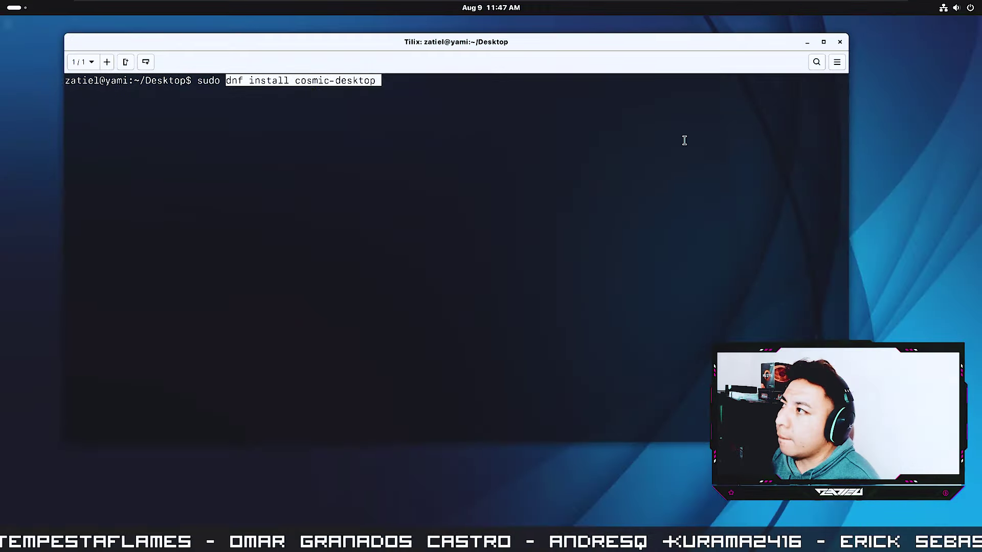
key(Return)
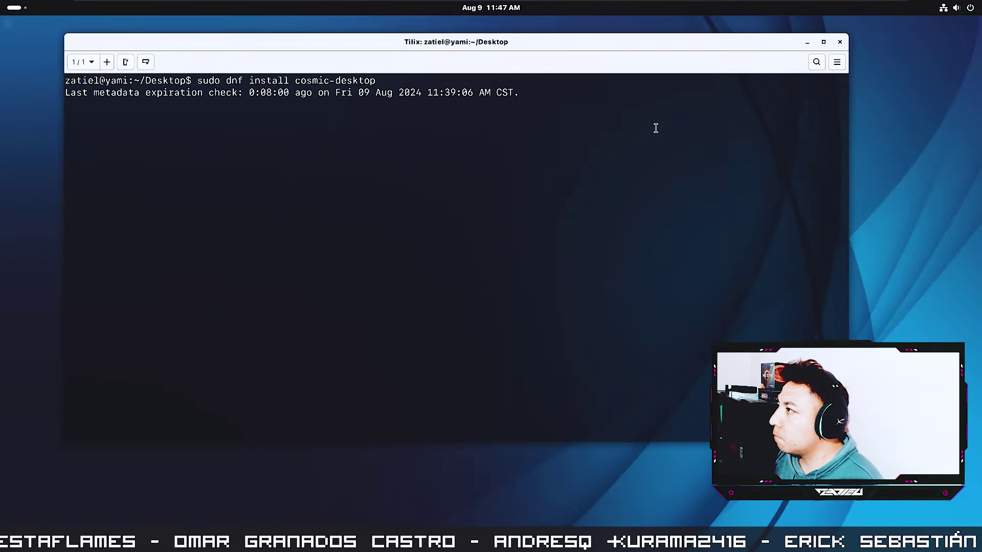
text(y)
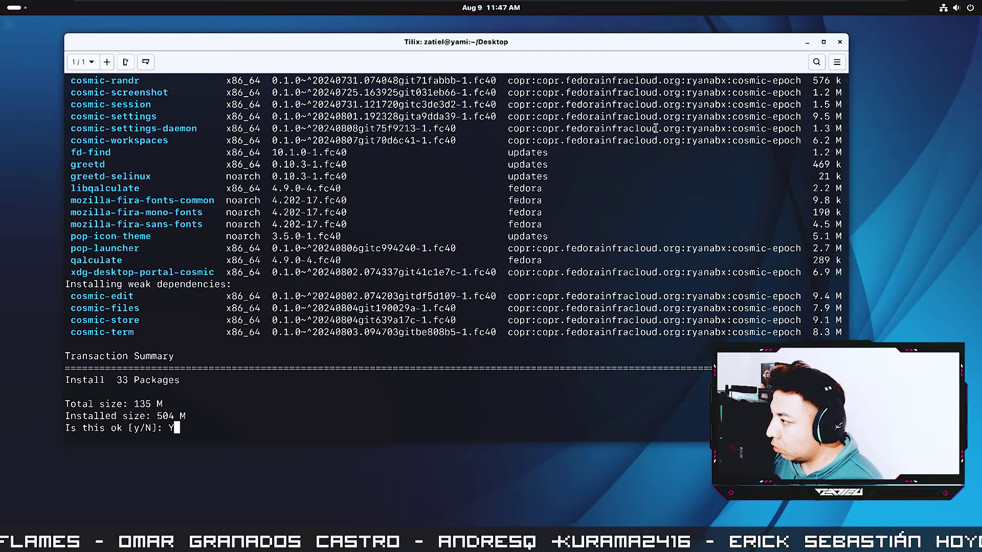
key(Return)
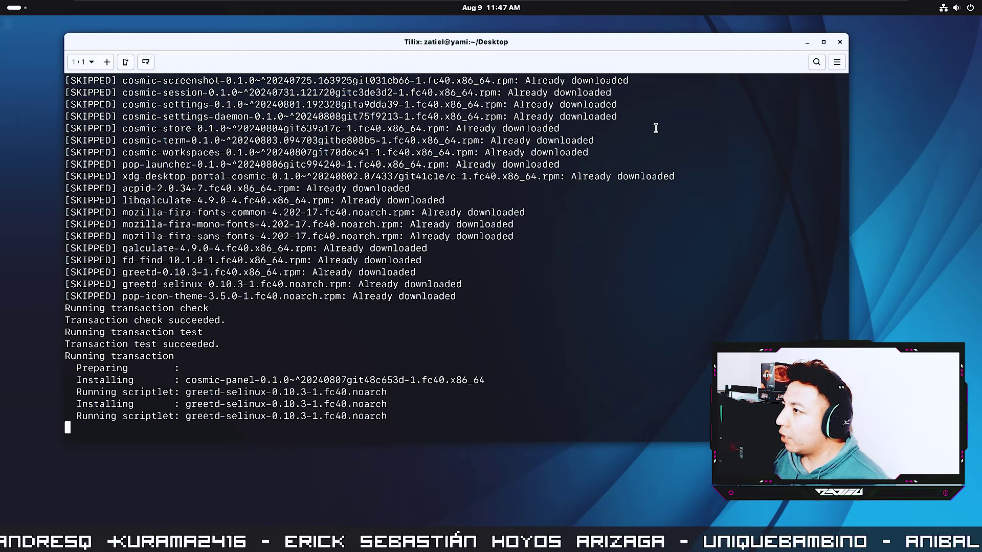
scroll(656, 128, up, 7)
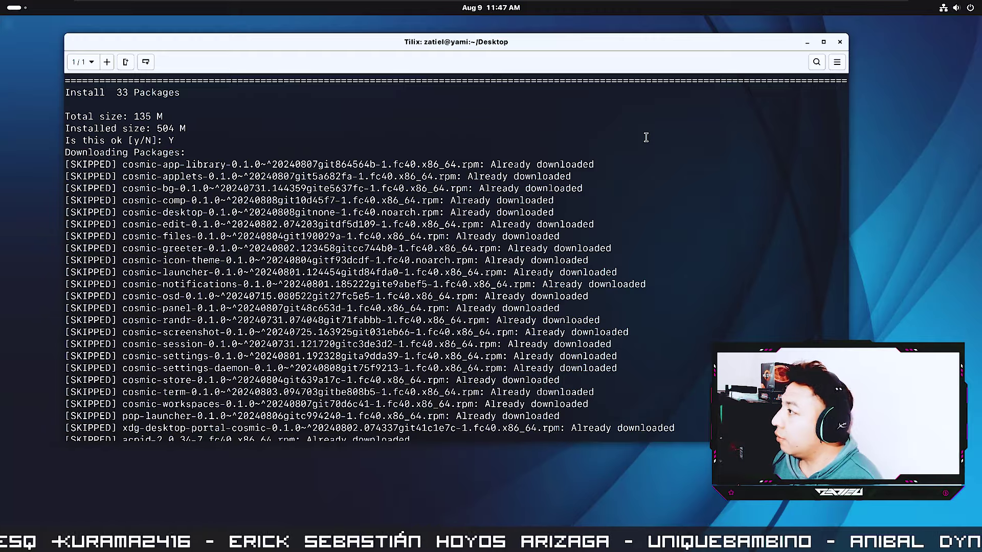
scroll(317, 164, down, 10)
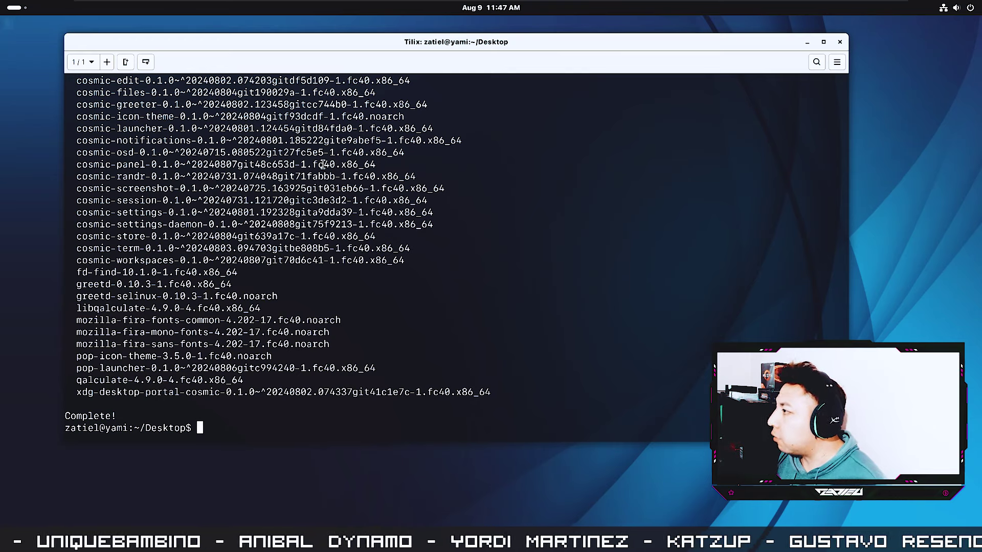
scroll(319, 230, up, 4)
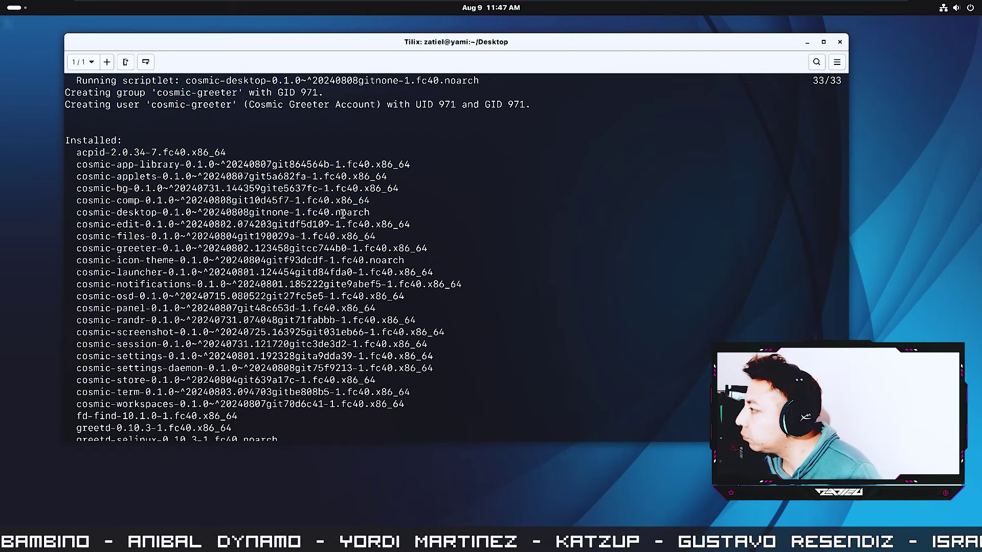
scroll(342, 217, down, 1)
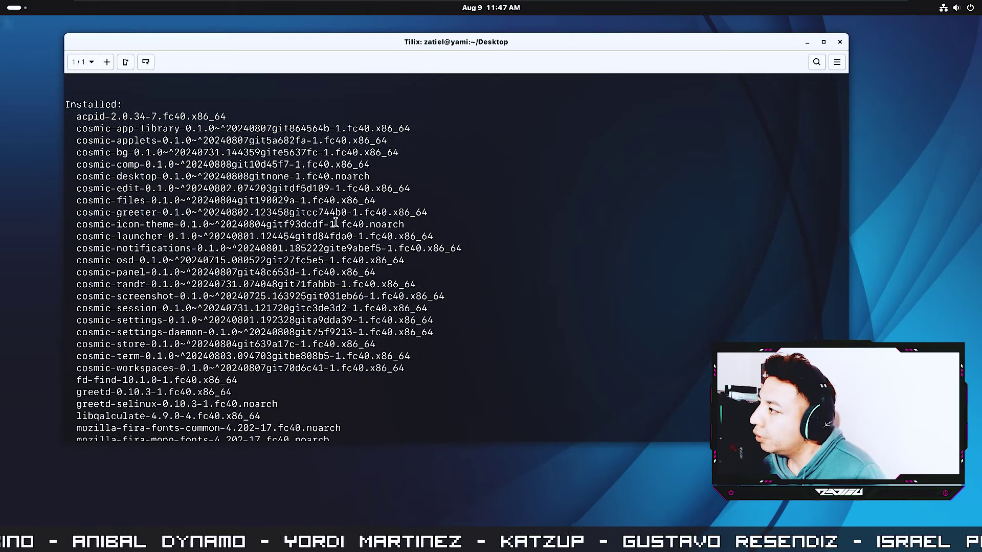
scroll(334, 225, down, 3)
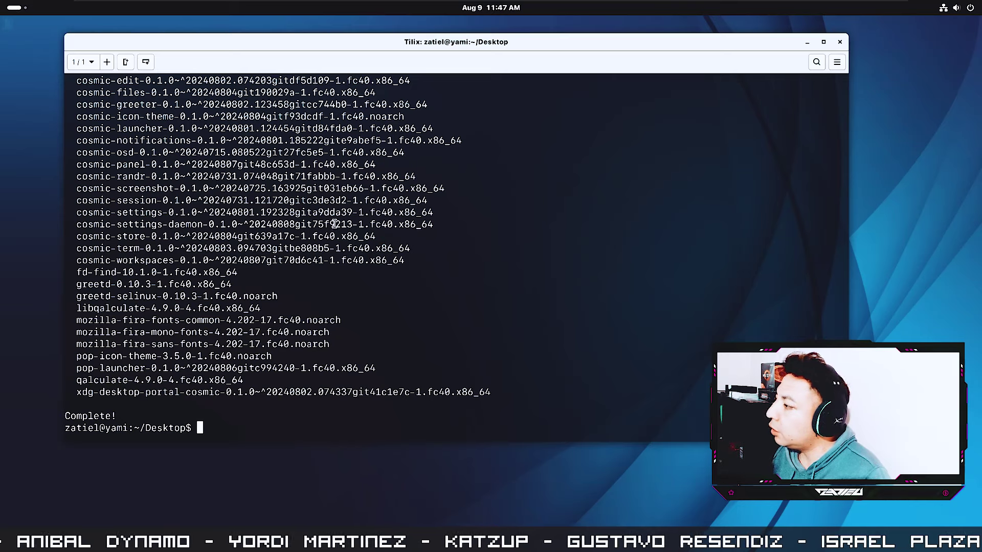
Step: Close the terminal and log out of the current GNOME session
click(840, 42)
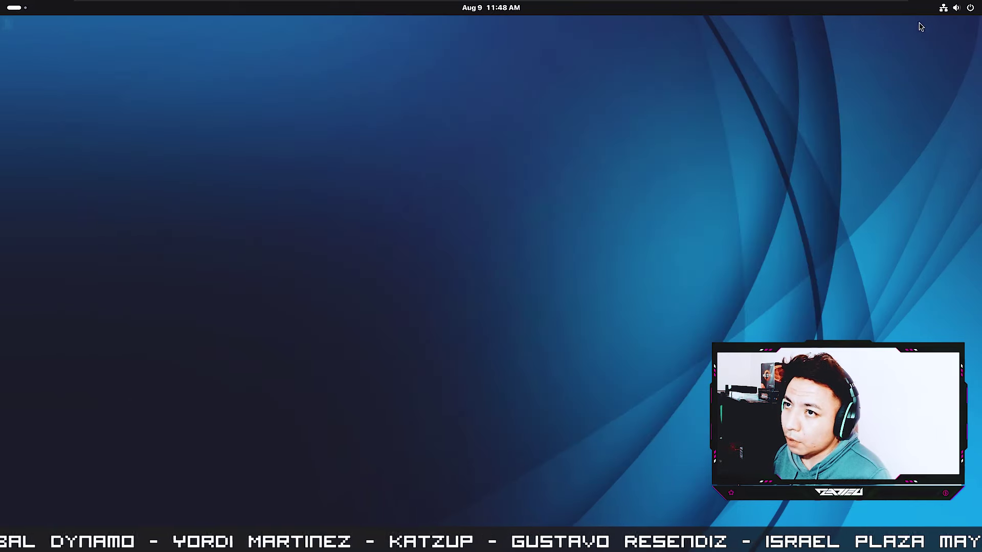
click(956, 7)
click(959, 41)
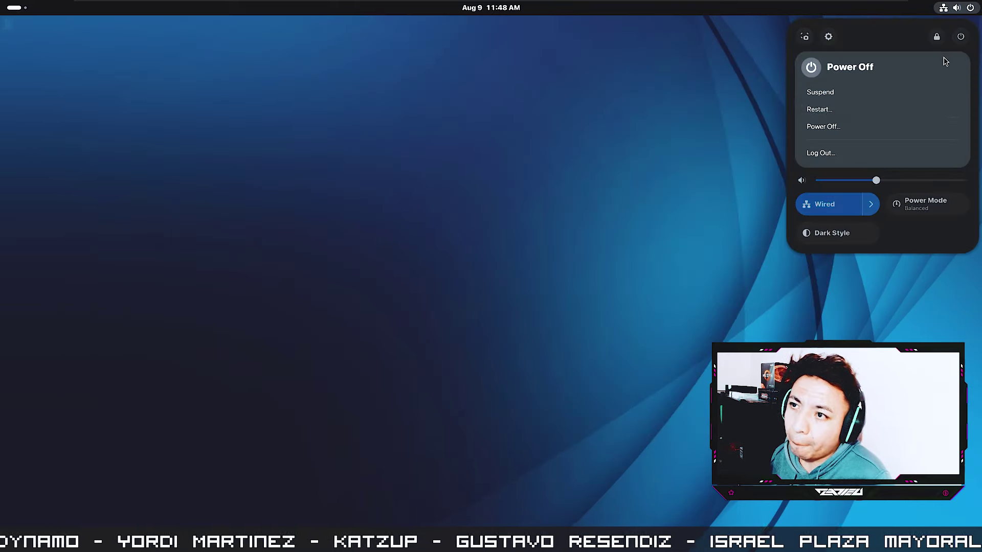
click(840, 154)
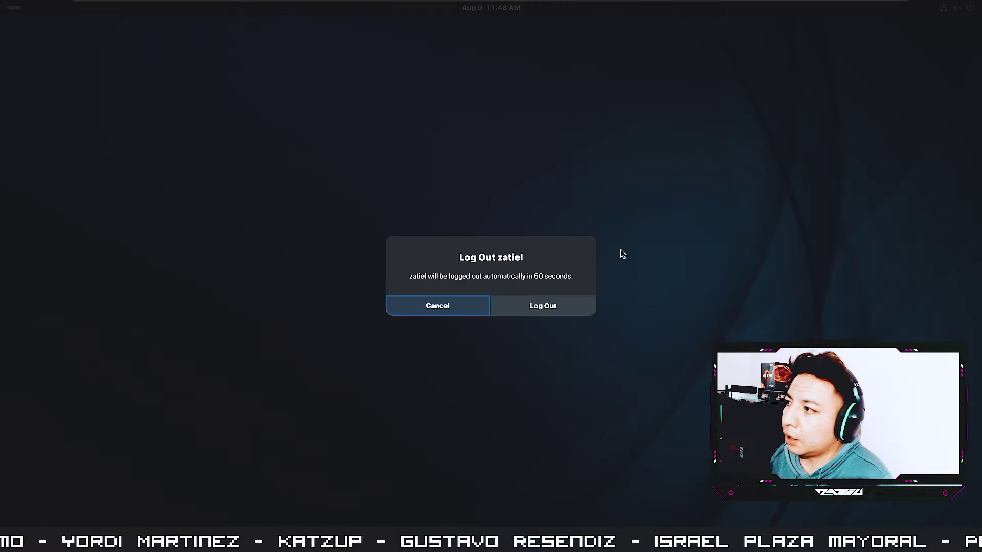
click(563, 303)
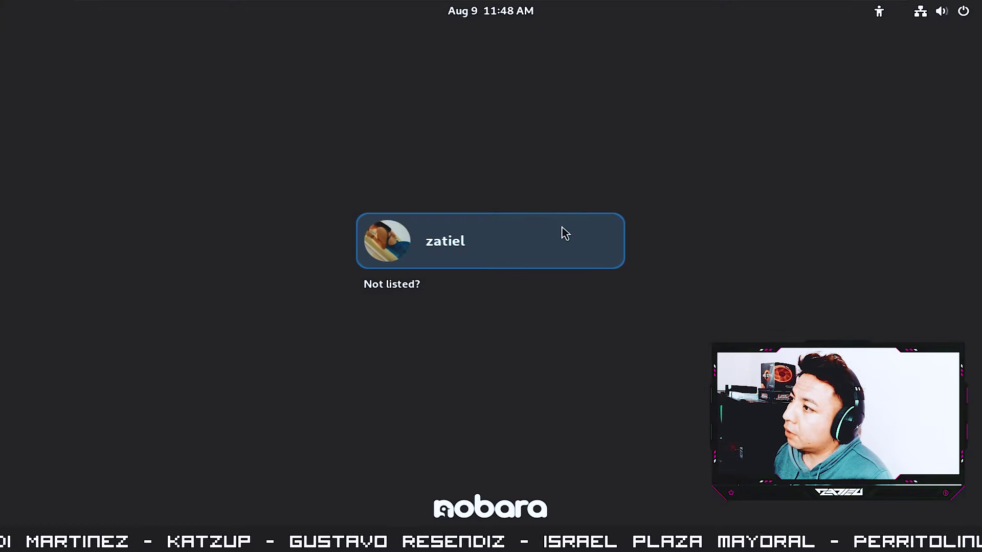
Step: Select the listed user, choose the COSMIC session, and log in with the account password
click(560, 233)
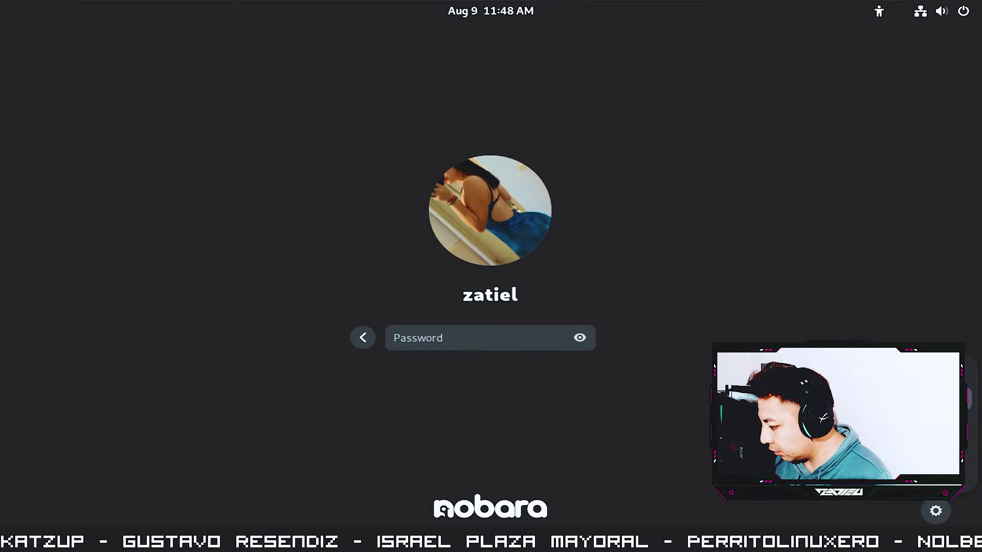
click(935, 510)
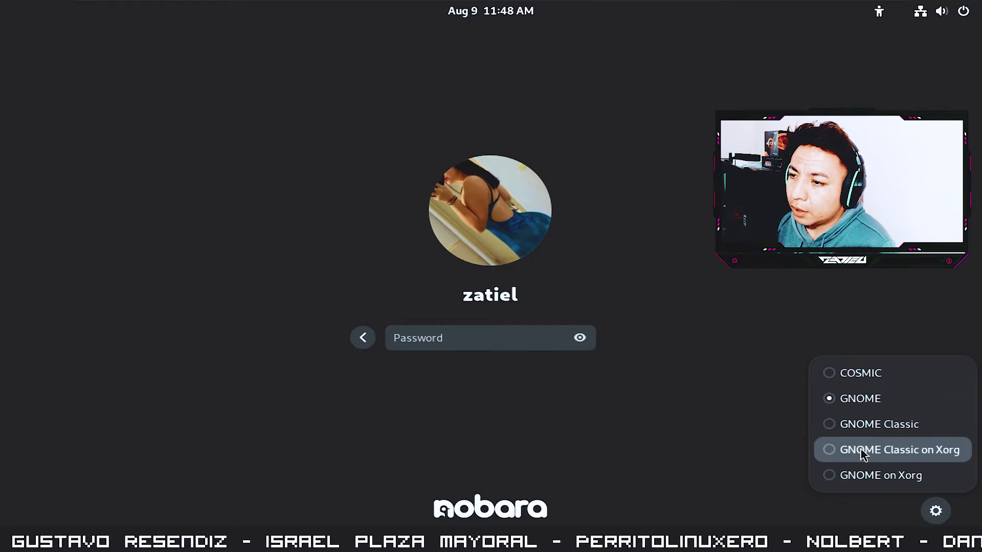
click(869, 377)
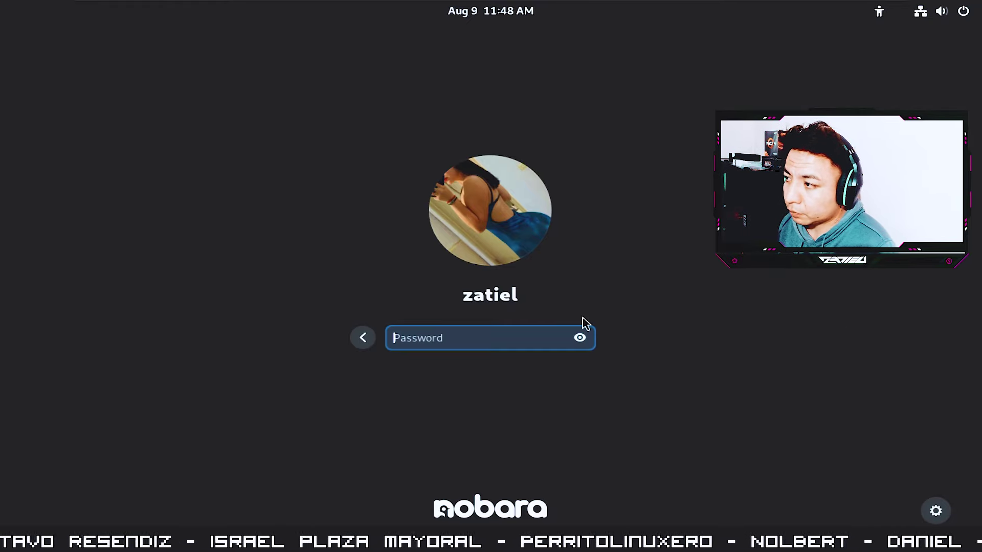
key(Return)
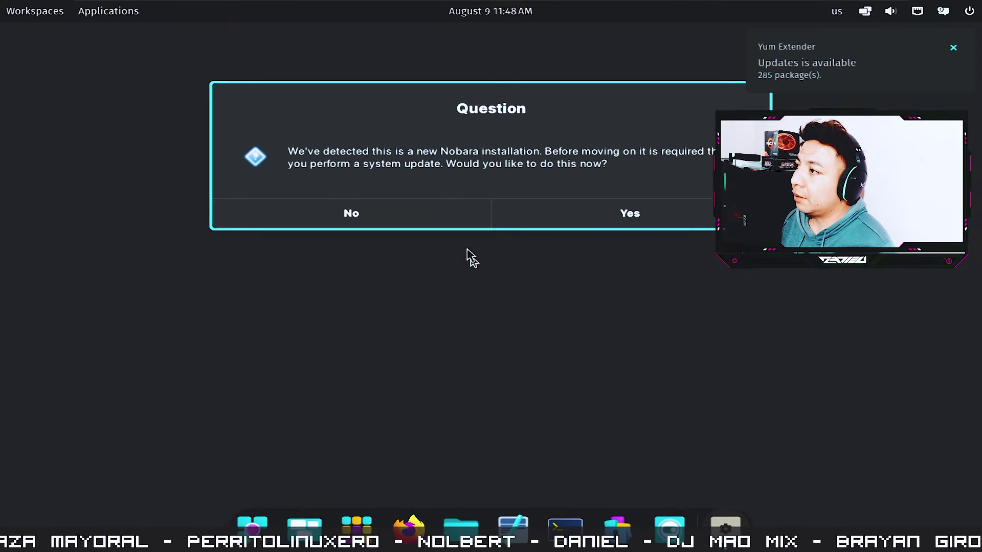
Step: Decline the Nobara system update and dismiss the Yum Extender notification
click(449, 220)
click(470, 208)
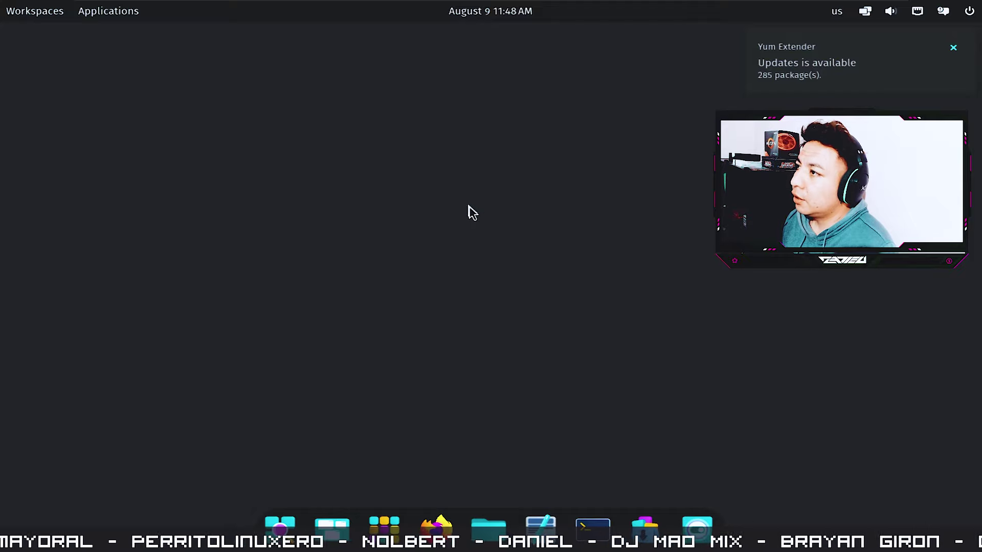
click(953, 48)
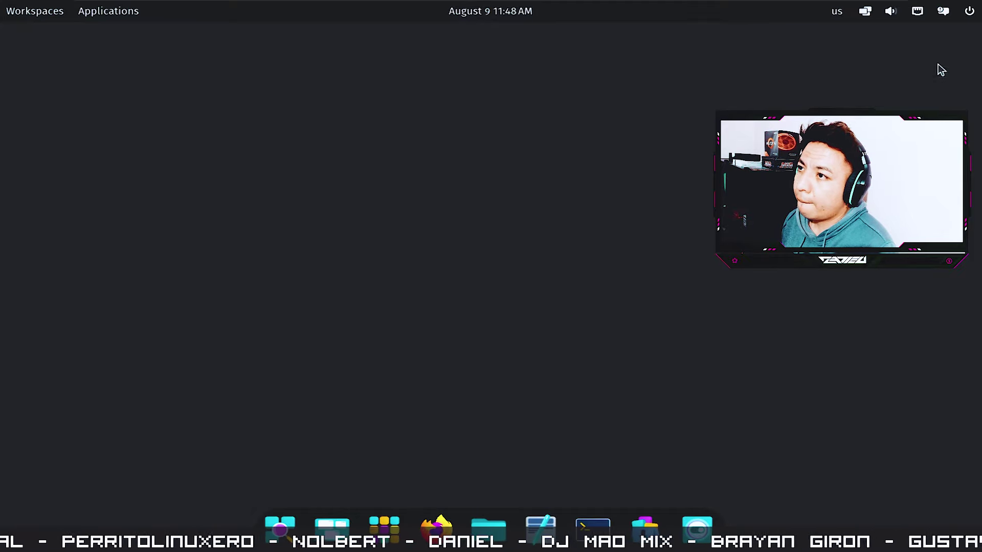
Step: View the Office, System and Utilities groups in the application library, and close the library
click(108, 9)
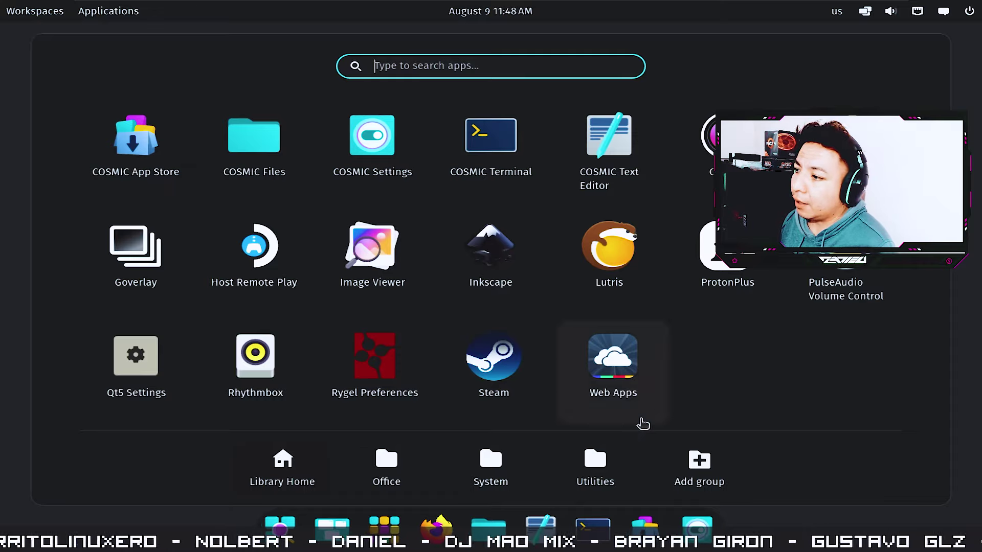
click(387, 462)
click(491, 463)
click(595, 462)
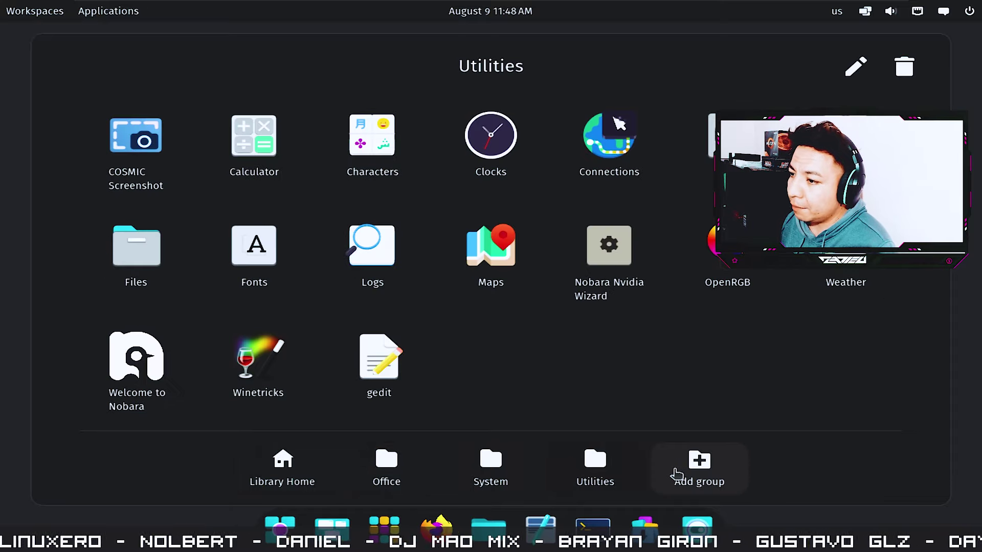
click(975, 408)
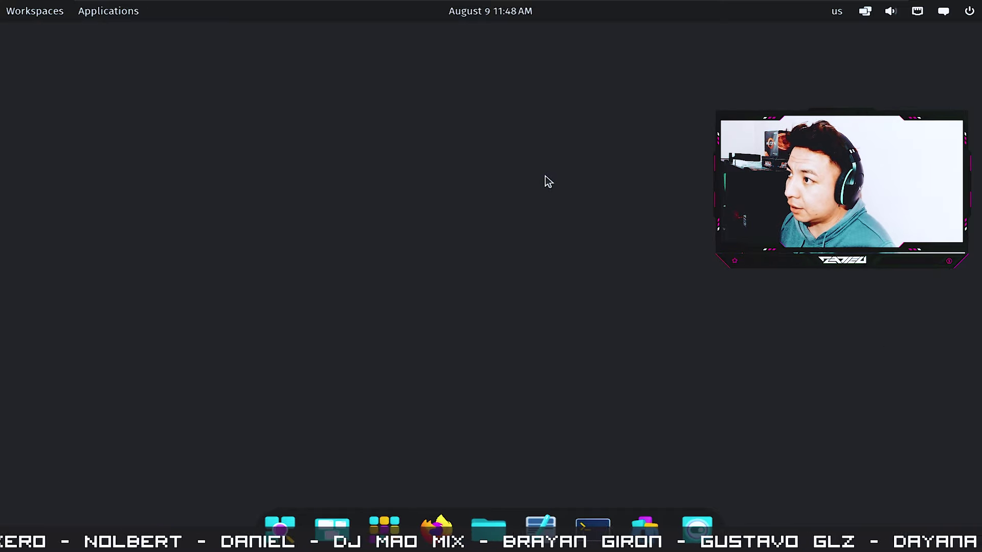
Step: Set the display resolution to 1920x1080 in COSMIC Settings and close the settings window
click(127, 14)
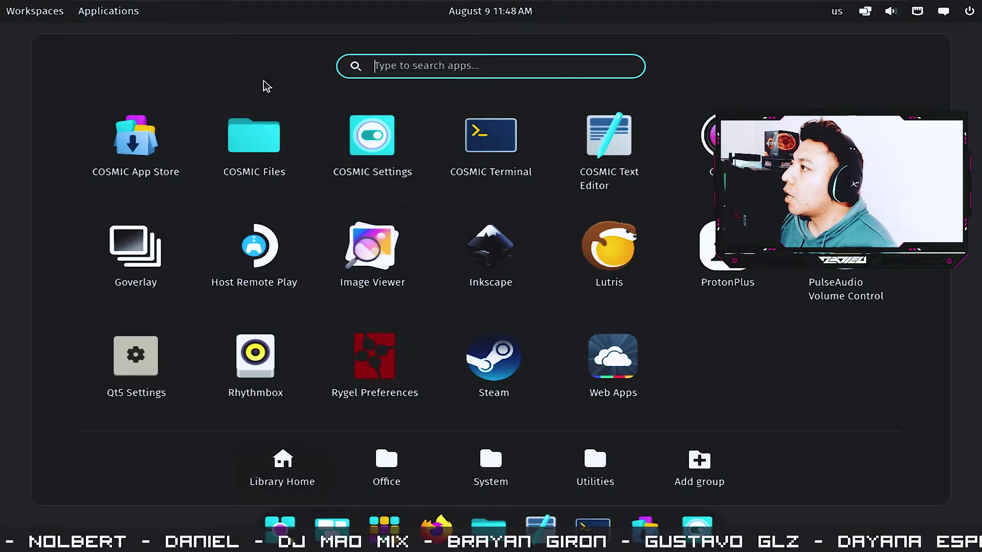
click(383, 159)
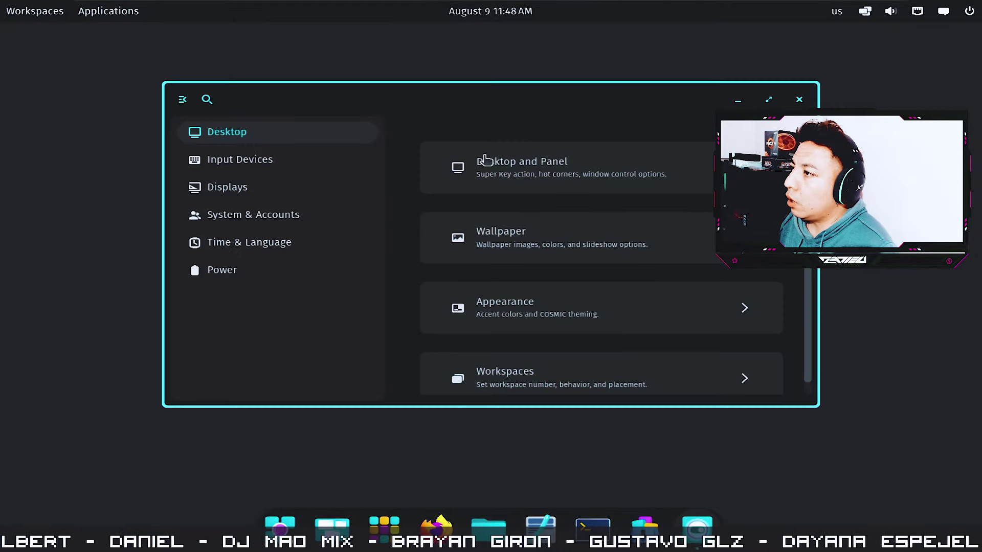
click(242, 190)
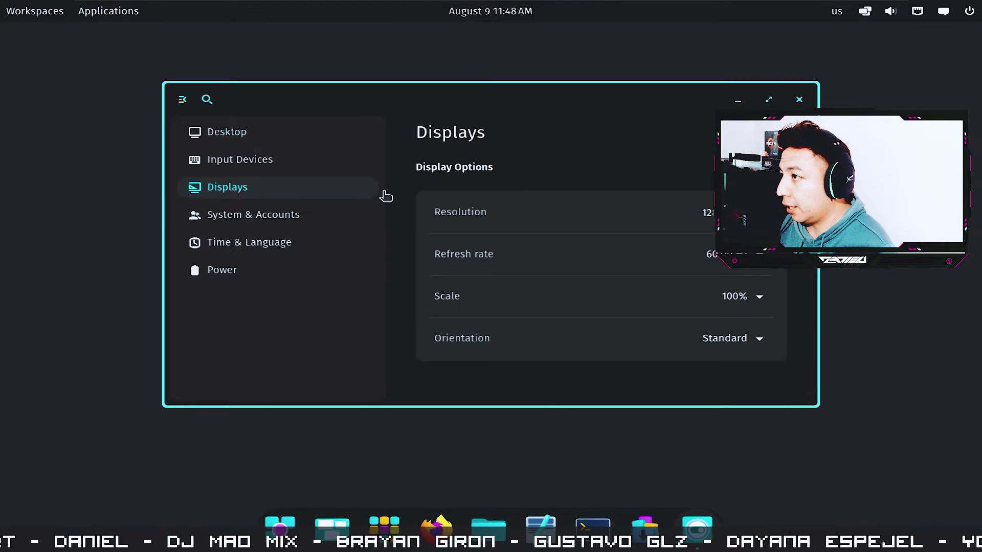
click(710, 212)
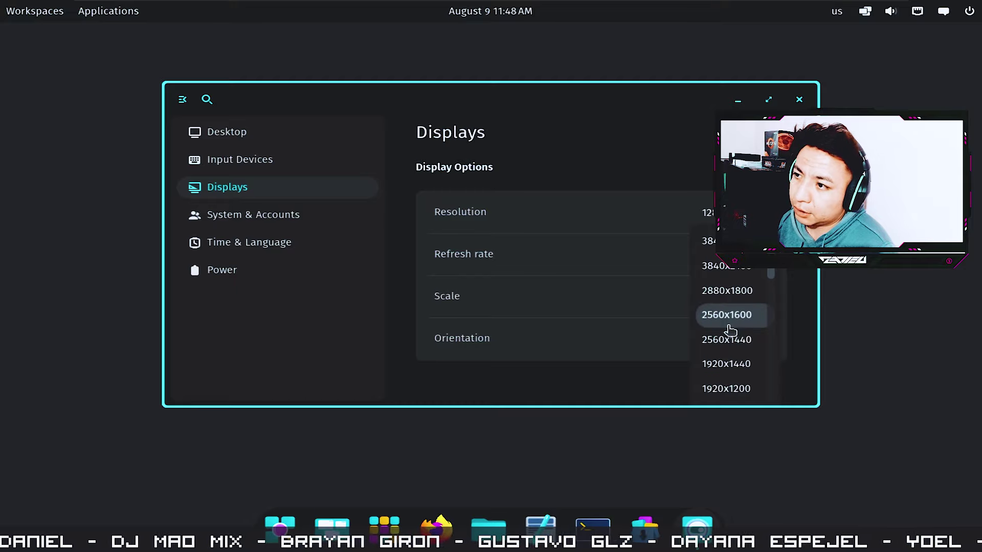
scroll(732, 332, down, 3)
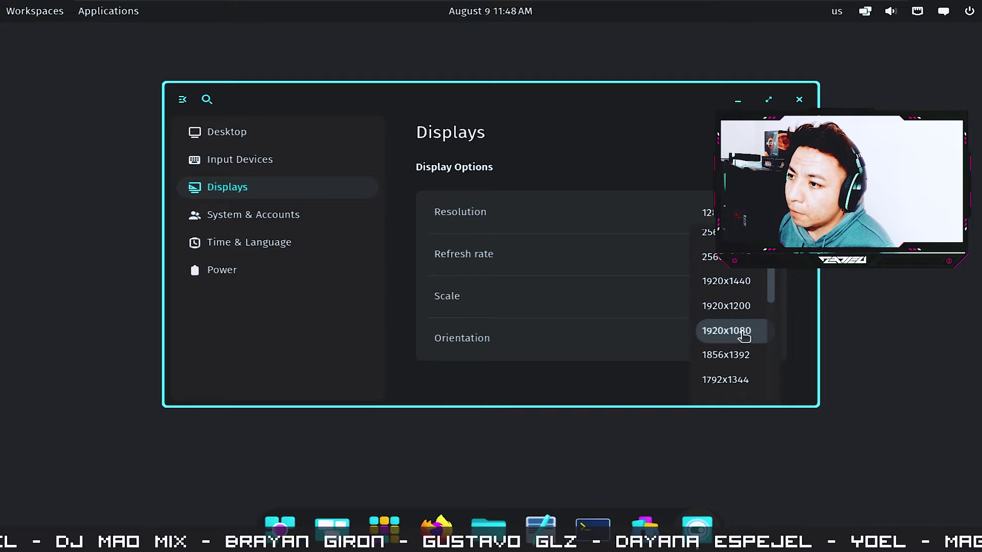
click(726, 331)
click(429, 204)
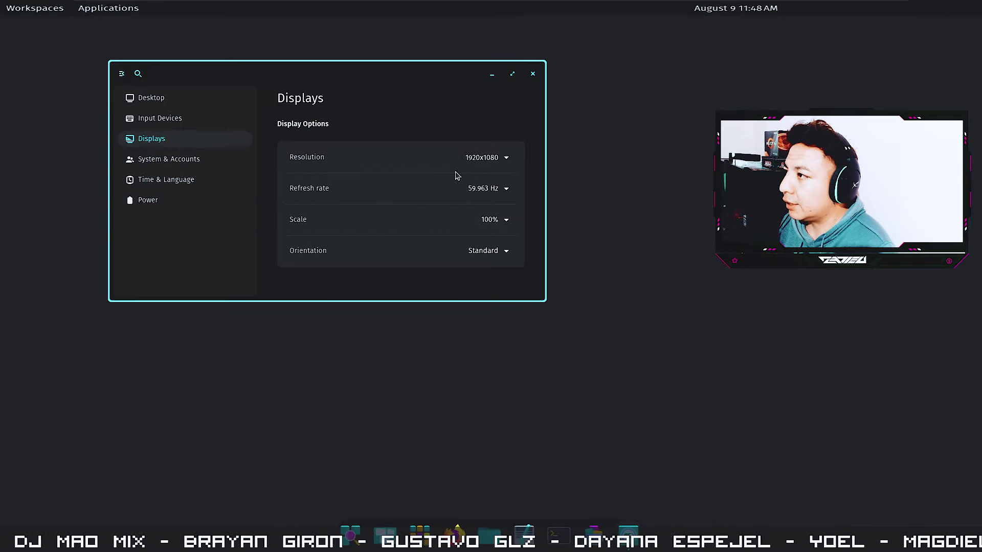
click(529, 73)
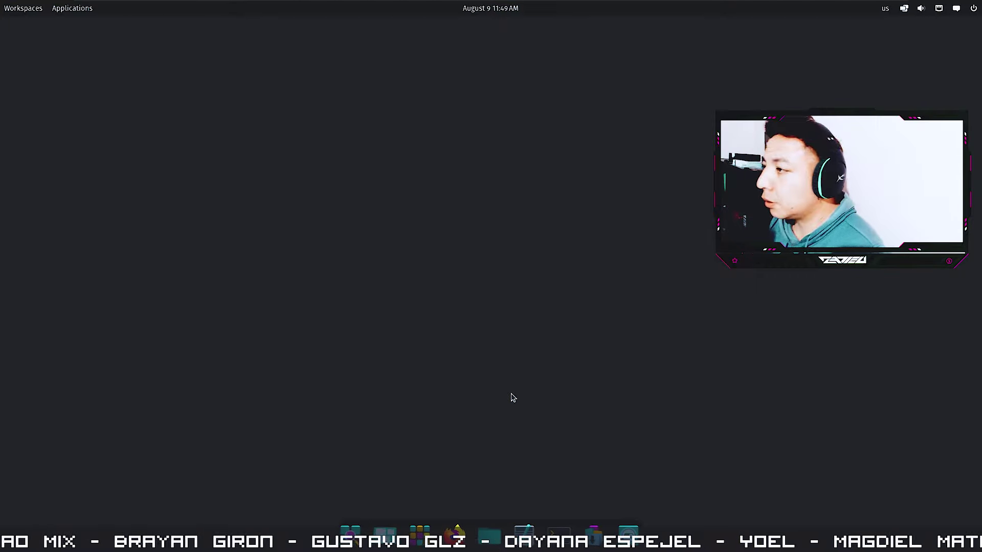
Step: Try to set blue.png from the Pictures folder as the desktop background through the image viewer, and close the image and folder windows
key(super+e)
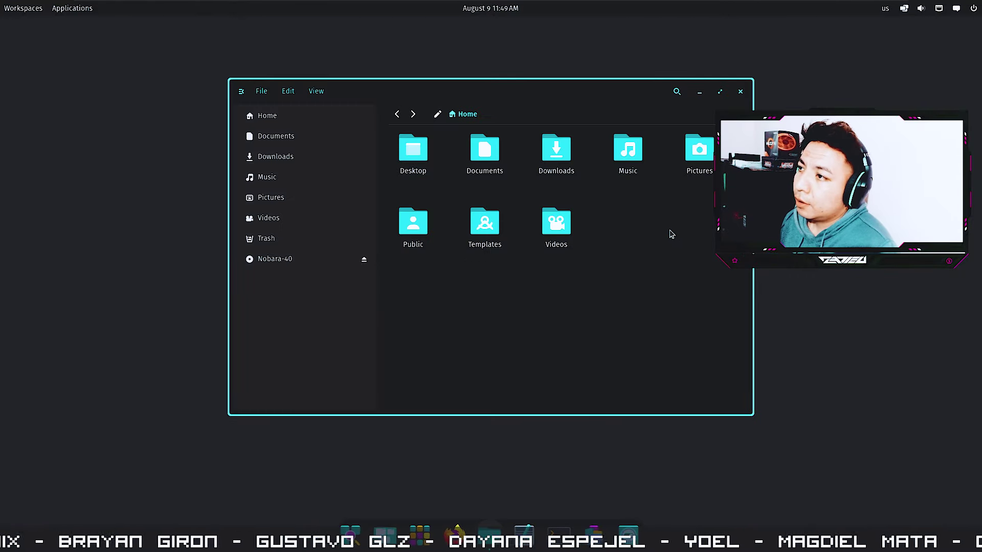
double_click(699, 164)
right_click(415, 153)
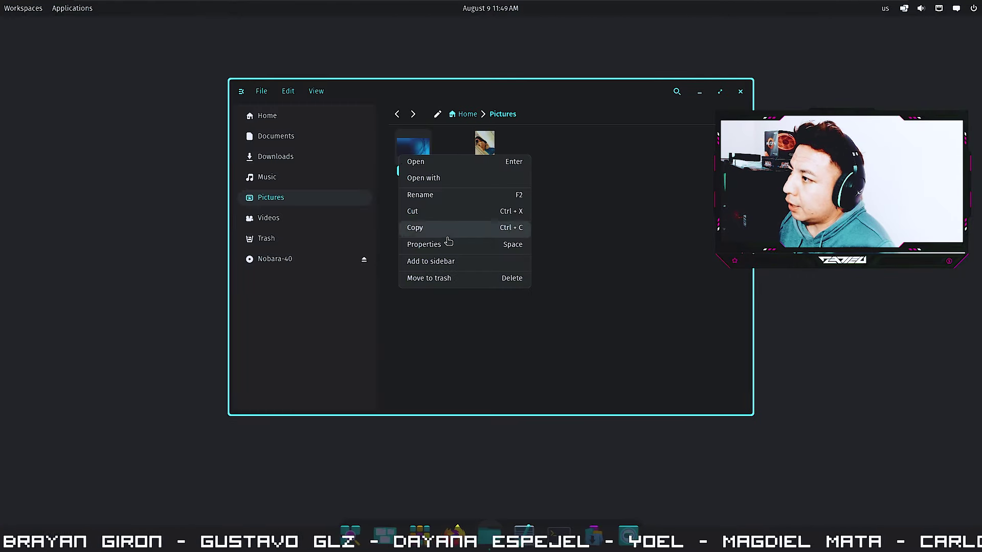
click(430, 168)
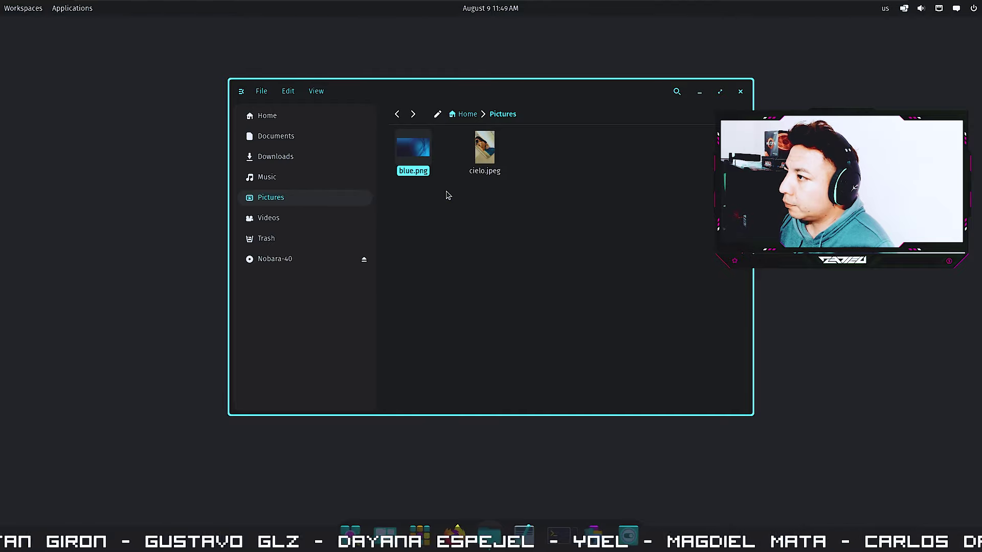
right_click(442, 190)
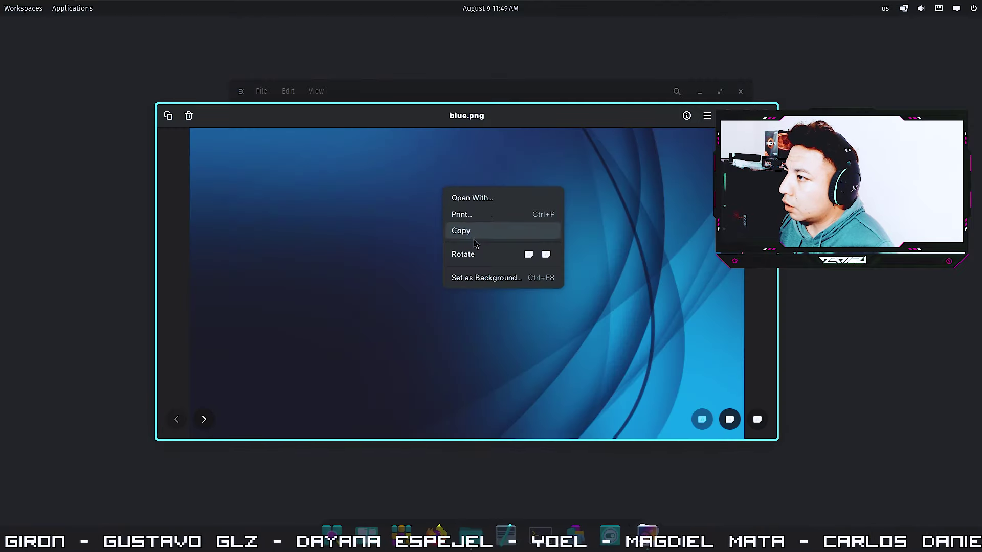
click(478, 278)
key(Escape)
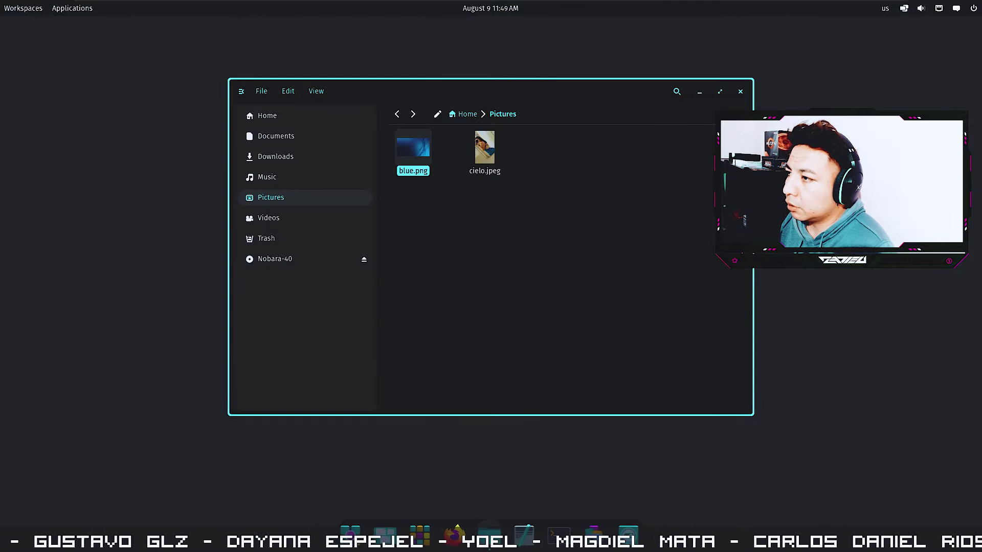
click(739, 91)
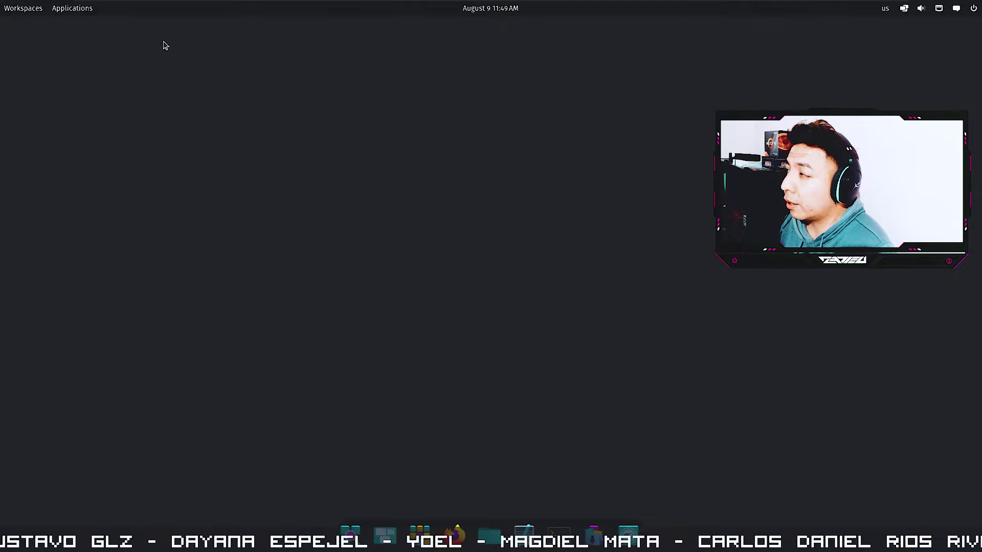
Step: Browse the featured apps on the Explore page of the COSMIC App Store, and close the store
click(69, 8)
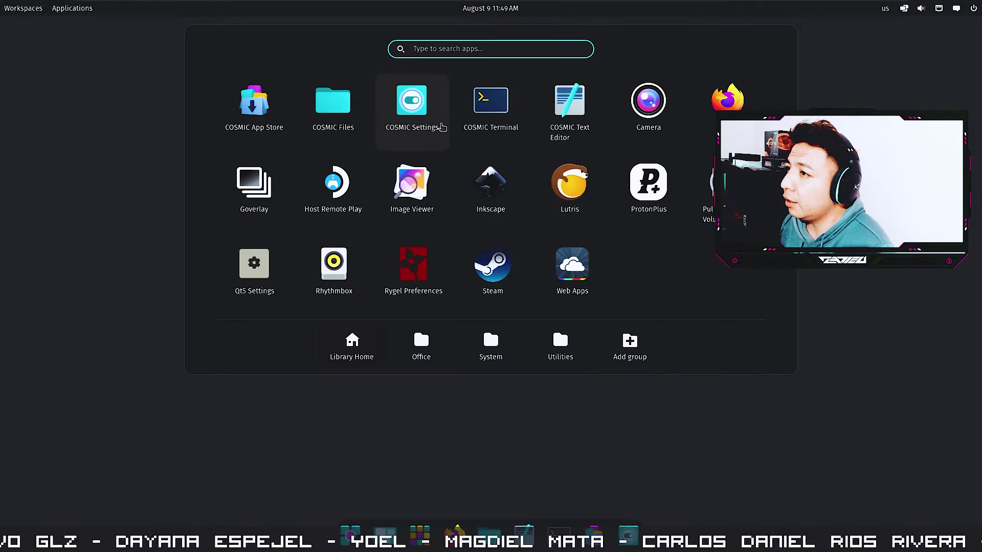
click(274, 115)
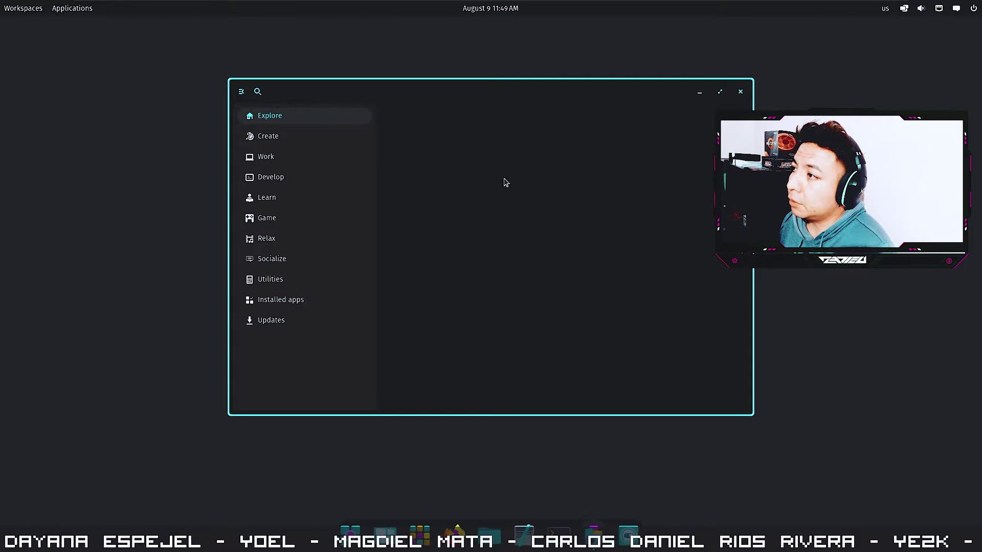
drag(562, 98, 378, 83)
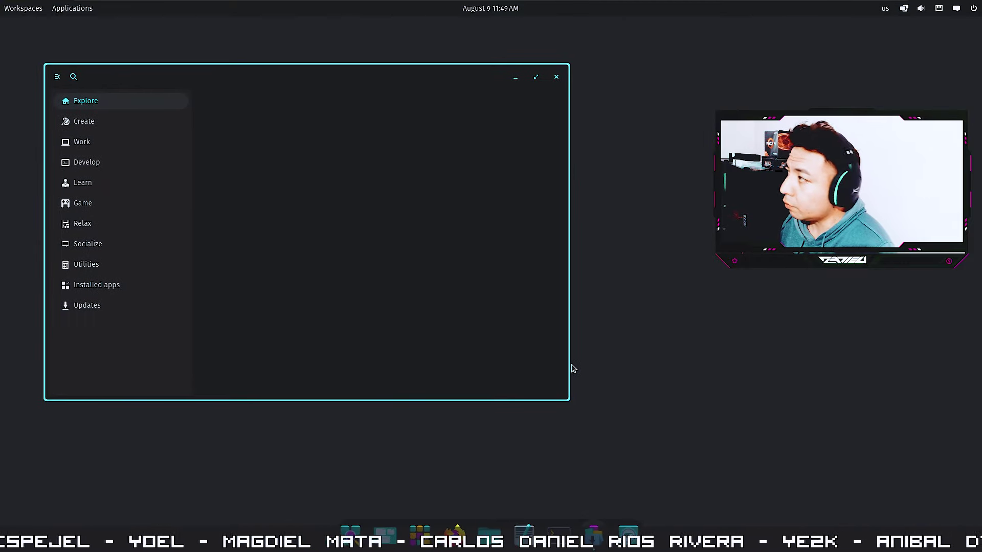
scroll(522, 322, down, 5)
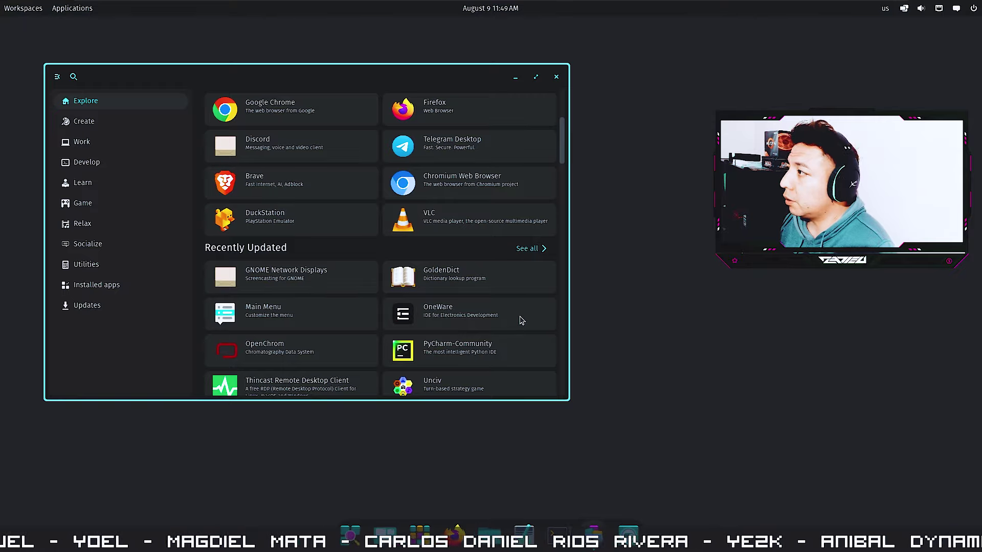
scroll(521, 321, up, 5)
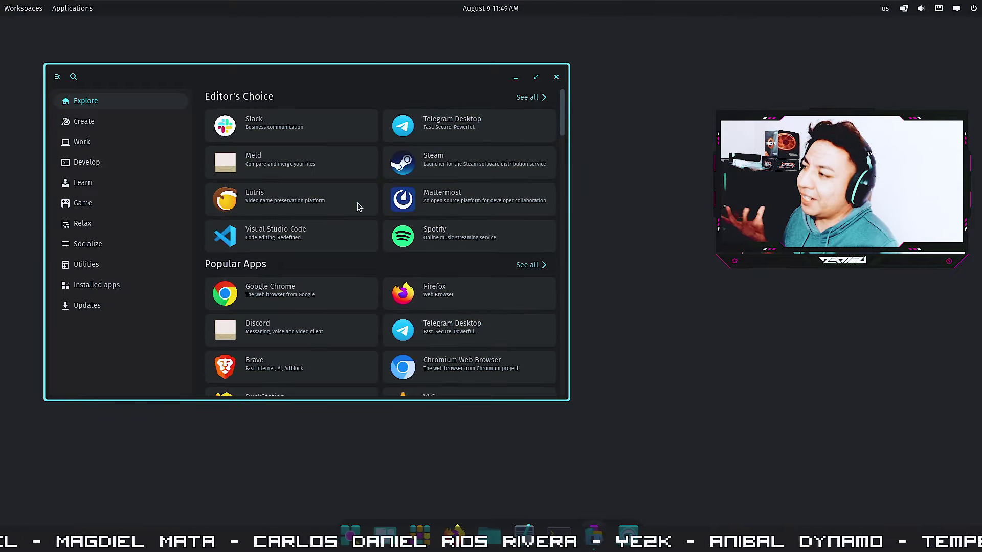
click(557, 77)
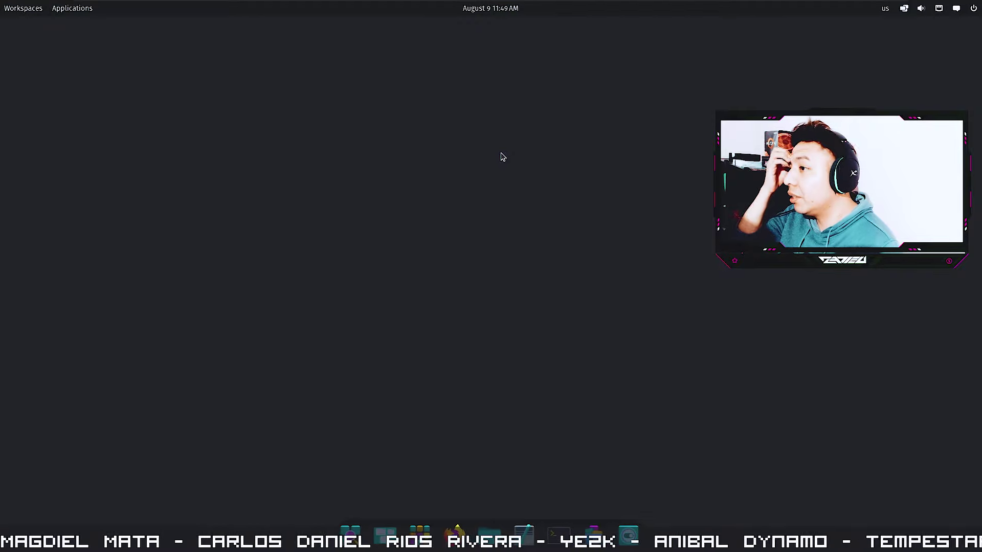
Step: Open COSMIC Terminal from the application library and enlarge its text
click(419, 533)
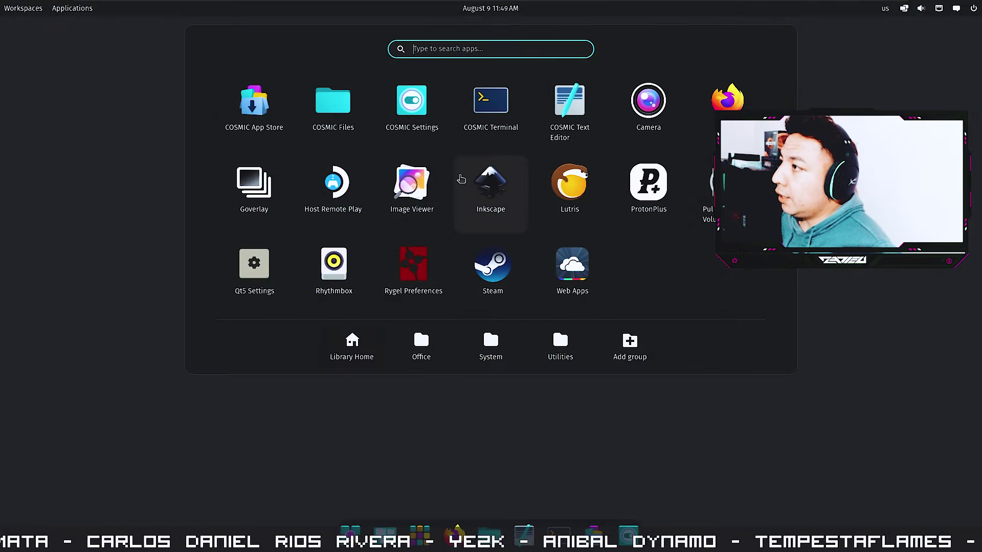
click(481, 104)
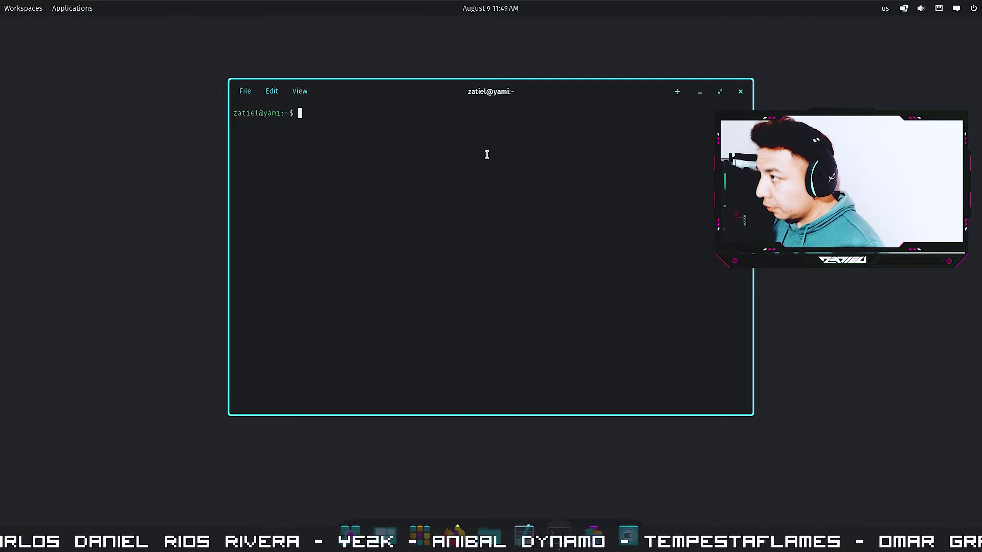
key(ctrl+plus)
key(ctrl+plus)
key(ctrl+plus)
key(ctrl+plus)
key(ctrl+plus)
key(ctrl+plus)
key(ctrl+plus)
key(ctrl+plus)
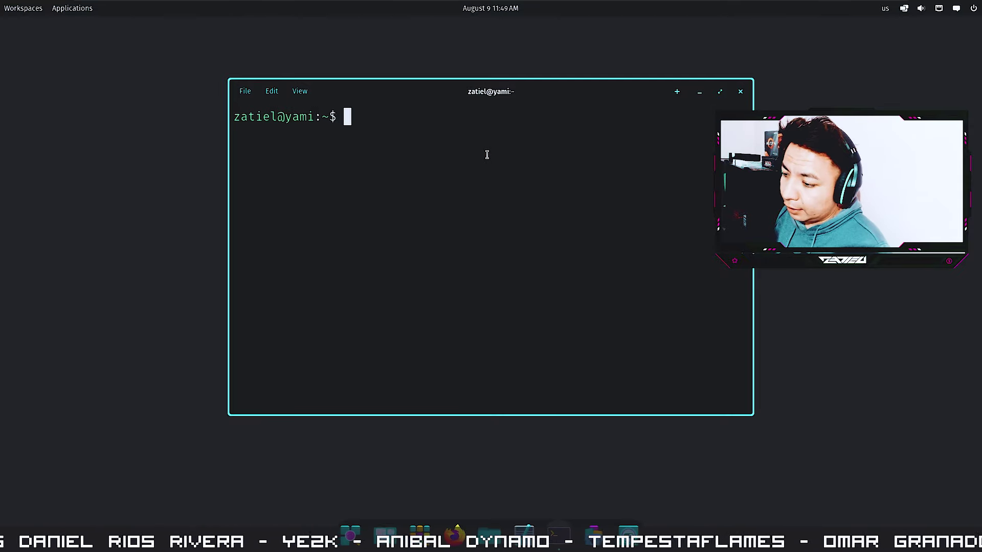
key(ctrl+plus)
Step: Run sudo dnf install neofetch and authenticate with the account password
text(sudo dnf install)
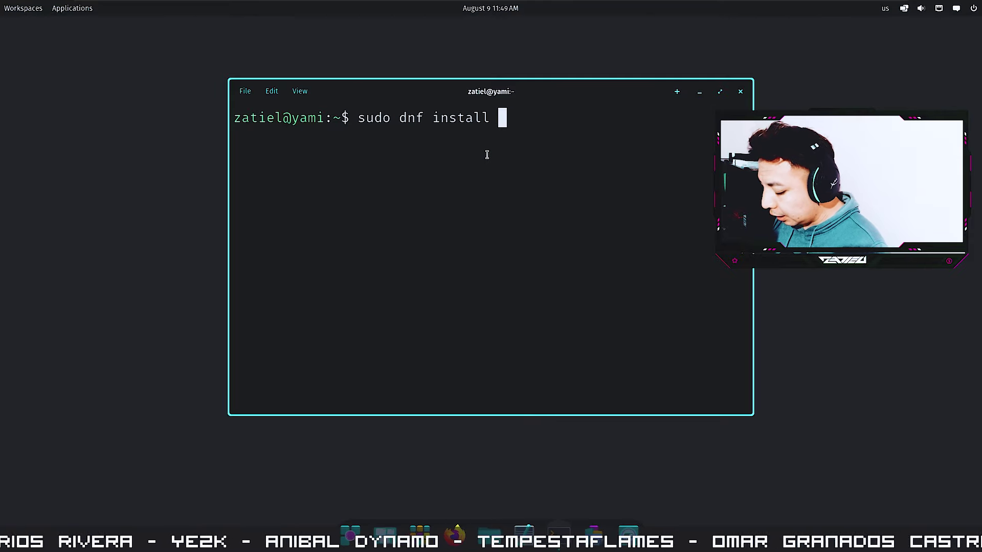
text(neof)
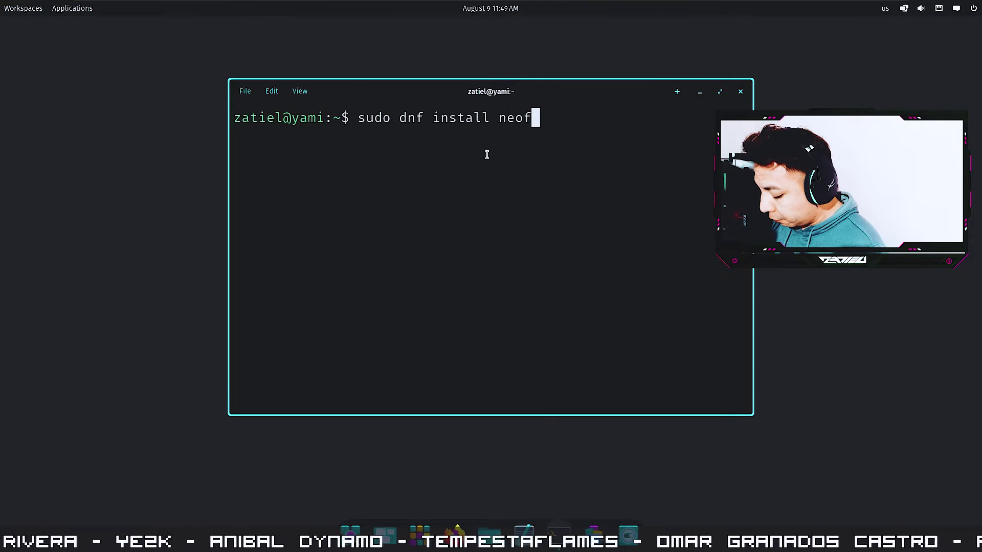
text(etch)
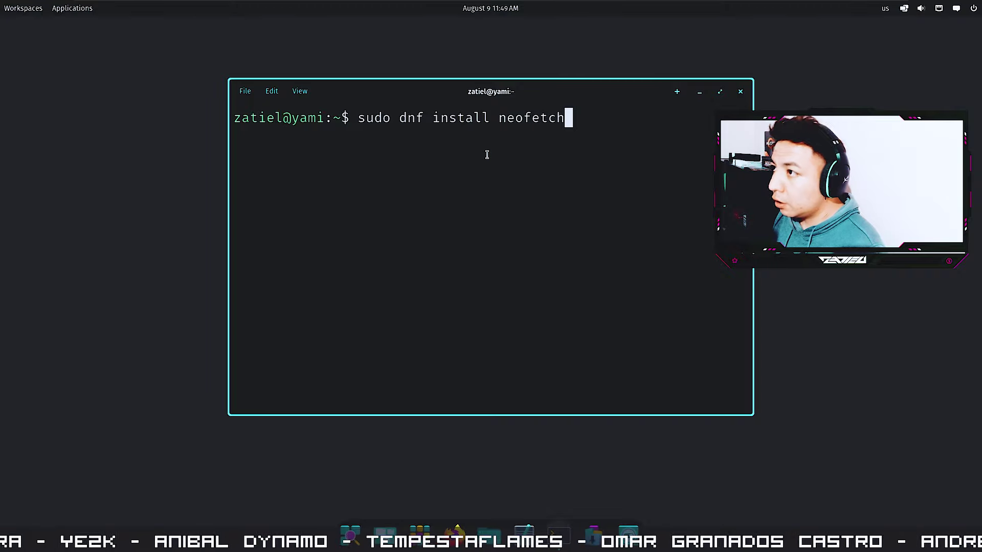
key(Return)
key(Return)
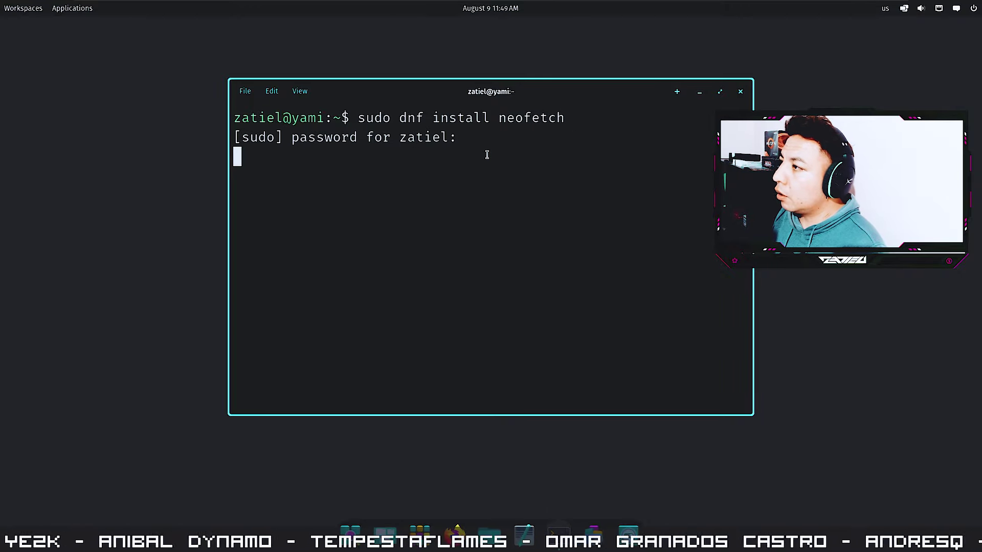
Step: Run neofetch to view the system information at the default text size, rerun it on a cleared screen, and close the terminal
drag(504, 107, 330, 147)
text(neofetch)
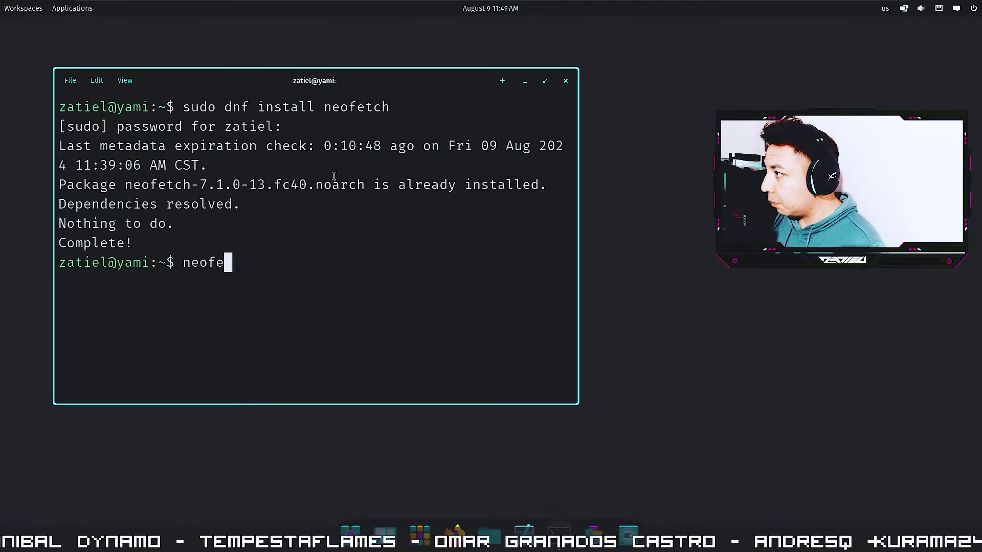
key(Return)
key(ctrl+0)
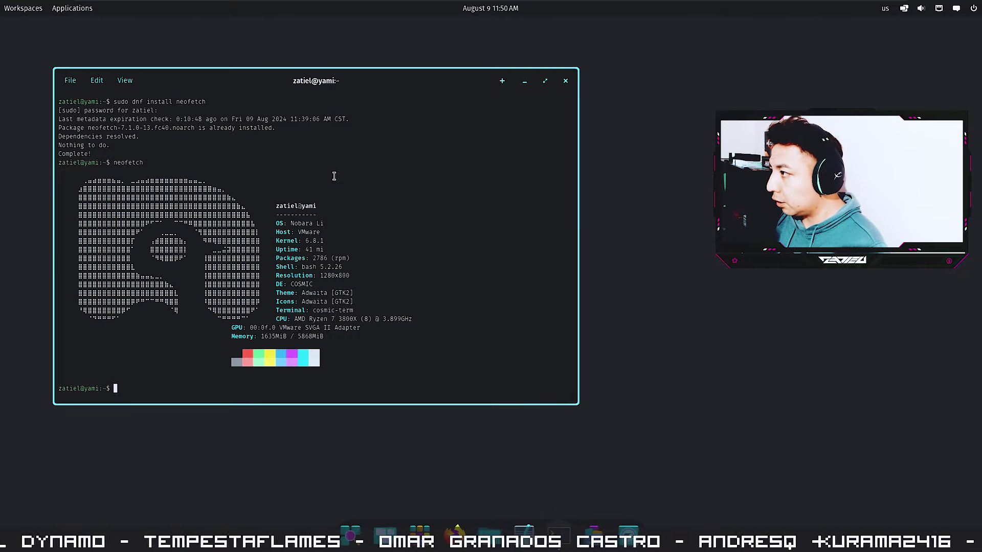
key(ctrl+l)
key(Up)
key(Return)
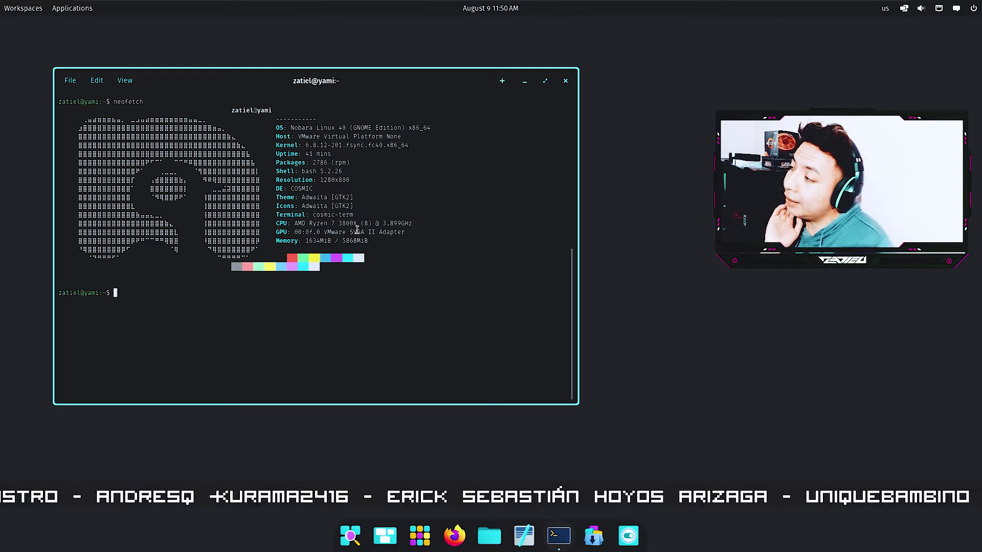
click(567, 82)
Step: Check the calendar popup, and view the Desktop and Panel options in COSMIC Settings
click(499, 10)
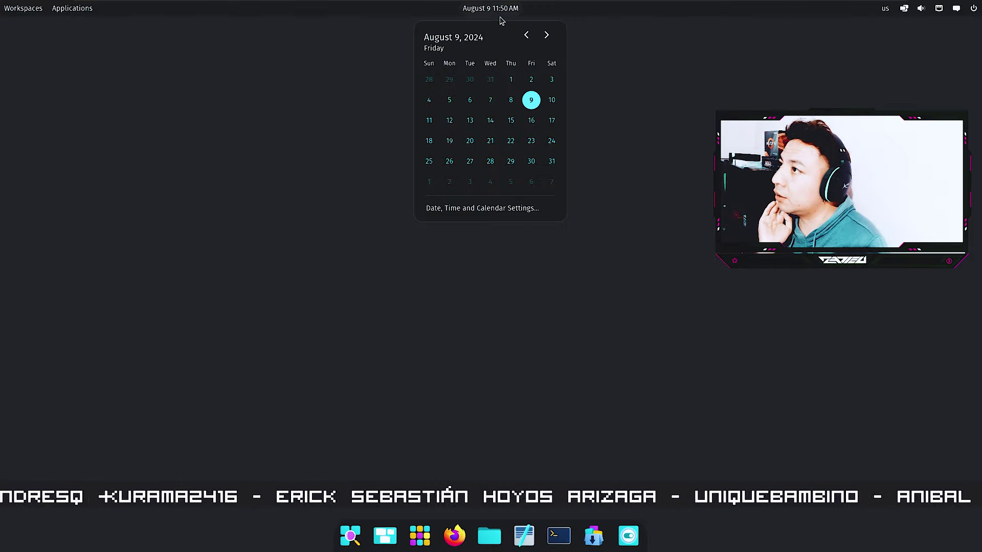
click(602, 157)
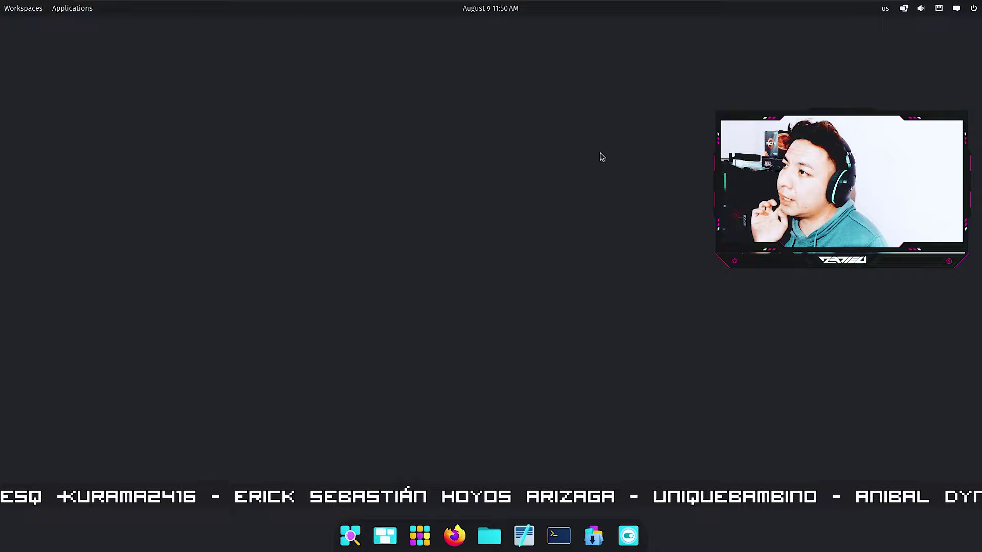
click(59, 14)
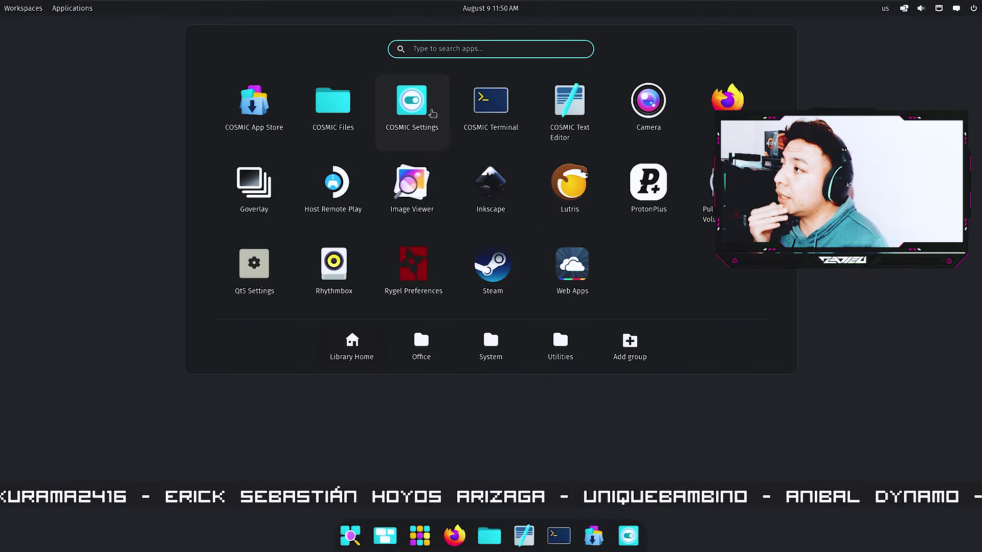
click(412, 97)
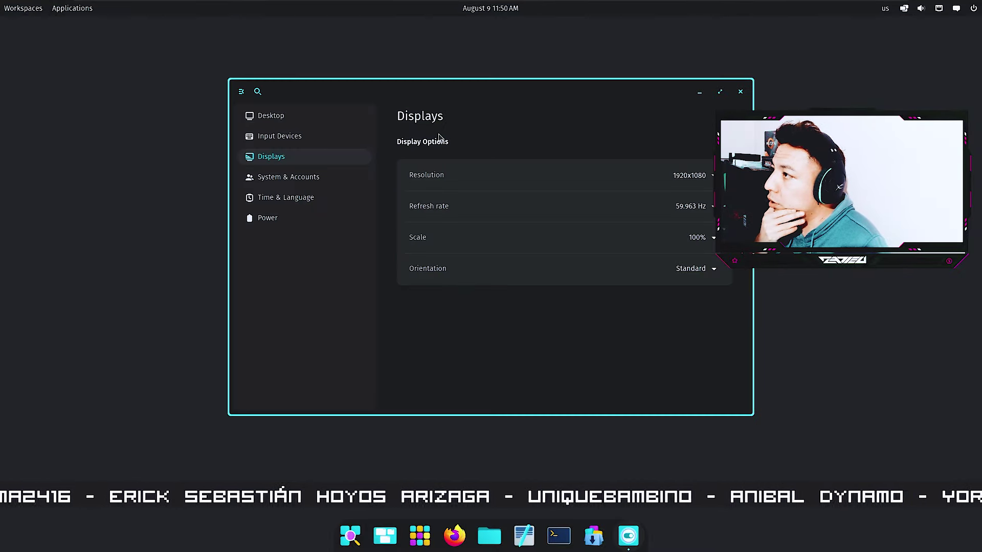
click(309, 115)
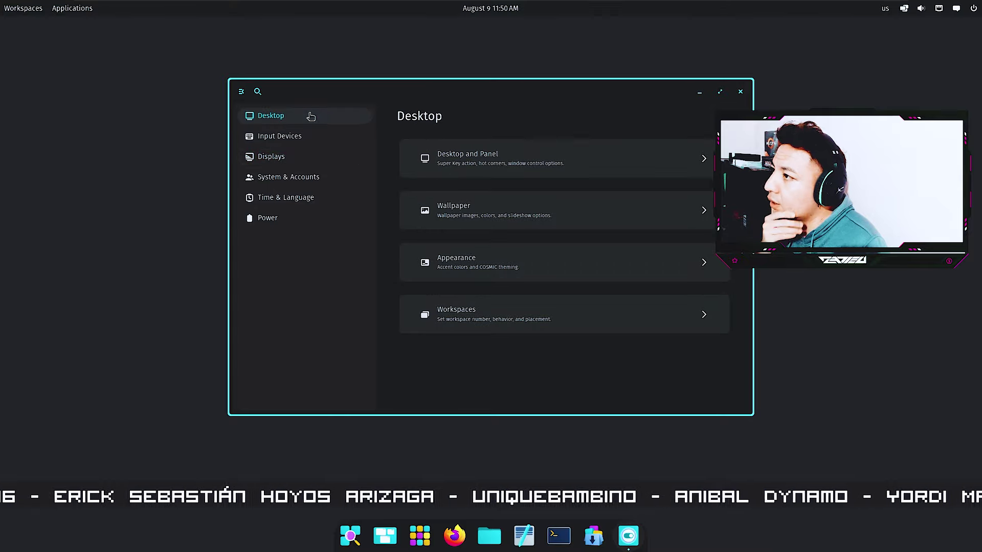
click(534, 170)
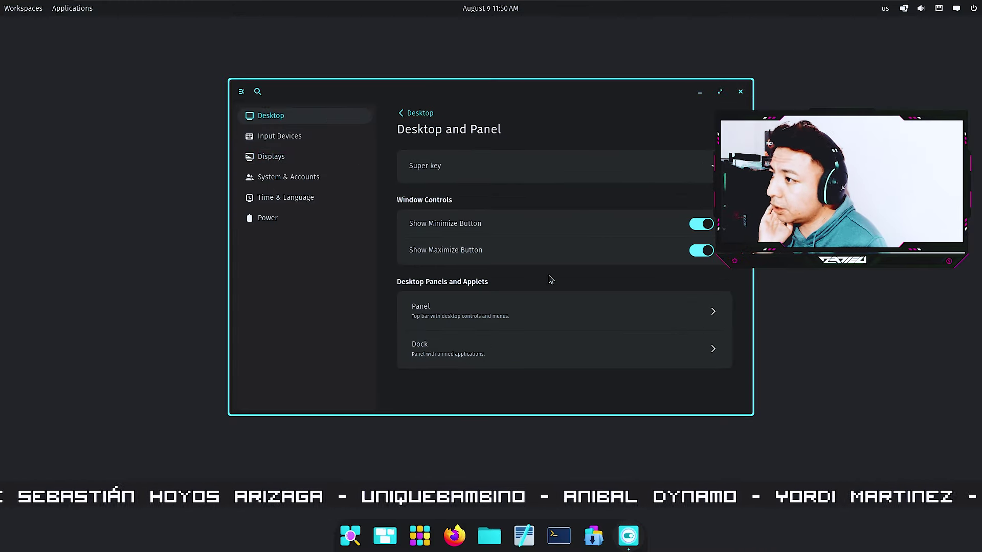
Step: Add blue.png from the Pictures folder as the desktop wallpaper in the Wallpaper settings
click(404, 112)
click(519, 222)
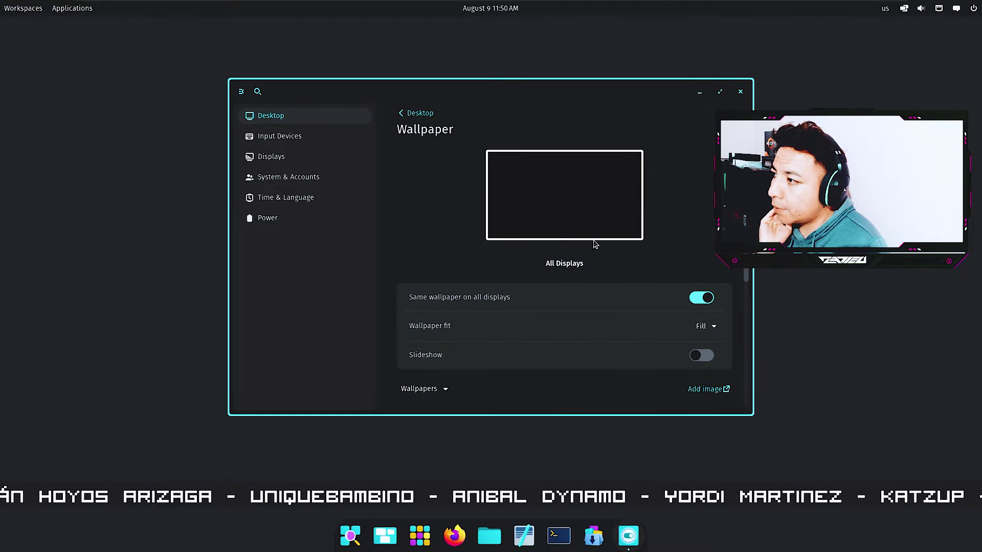
scroll(602, 315, down, 3)
scroll(605, 313, down, 1)
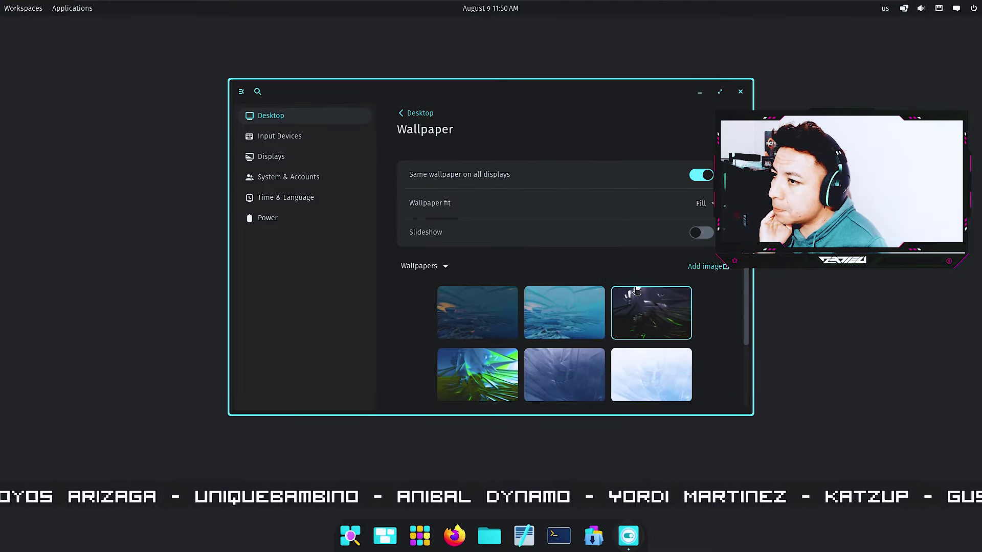
click(711, 267)
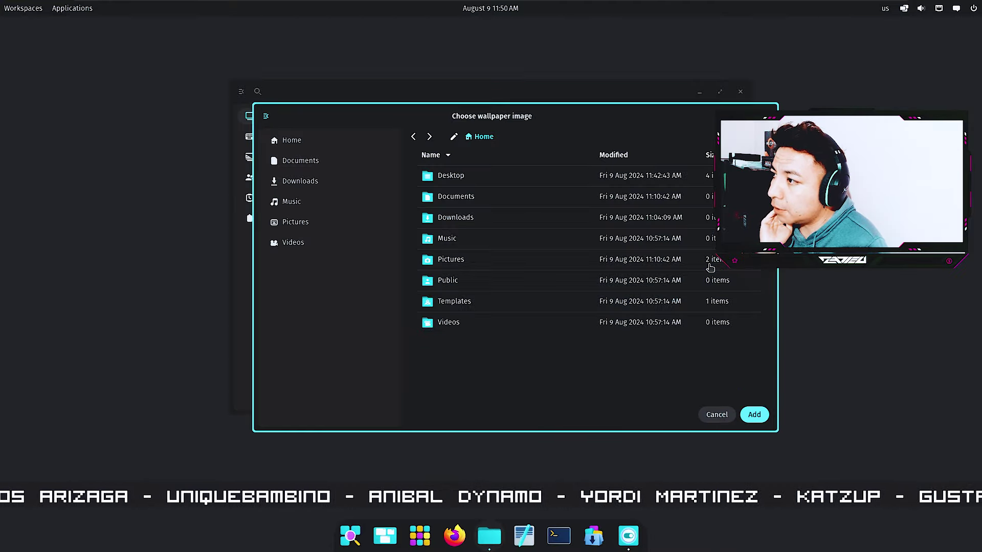
double_click(467, 262)
click(465, 178)
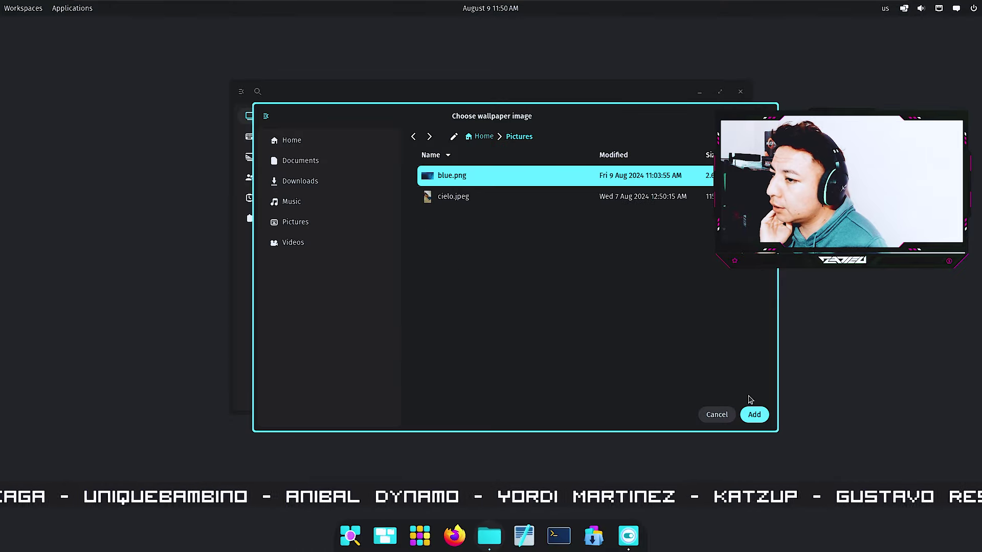
click(754, 414)
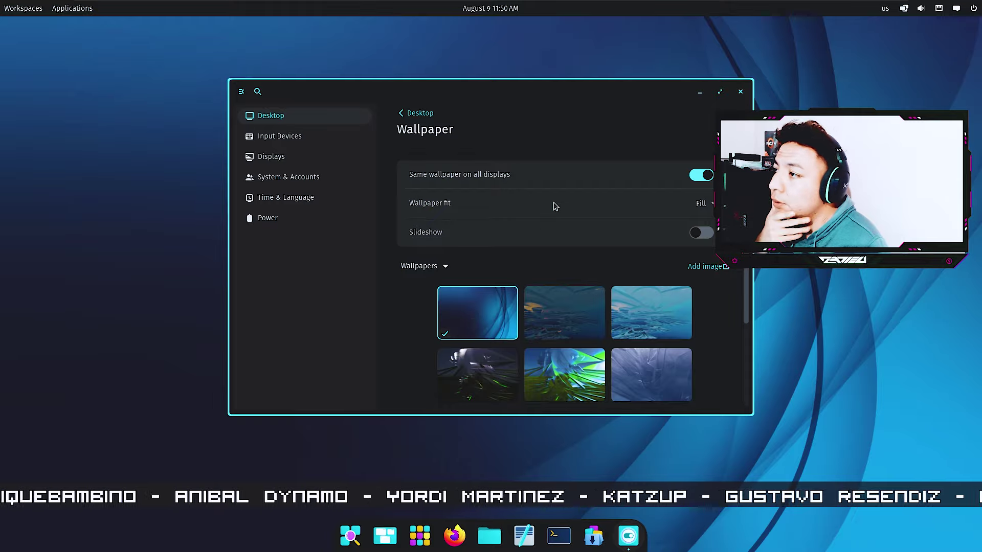
Step: Switch the desktop appearance to Light mode in the Appearance settings
click(415, 117)
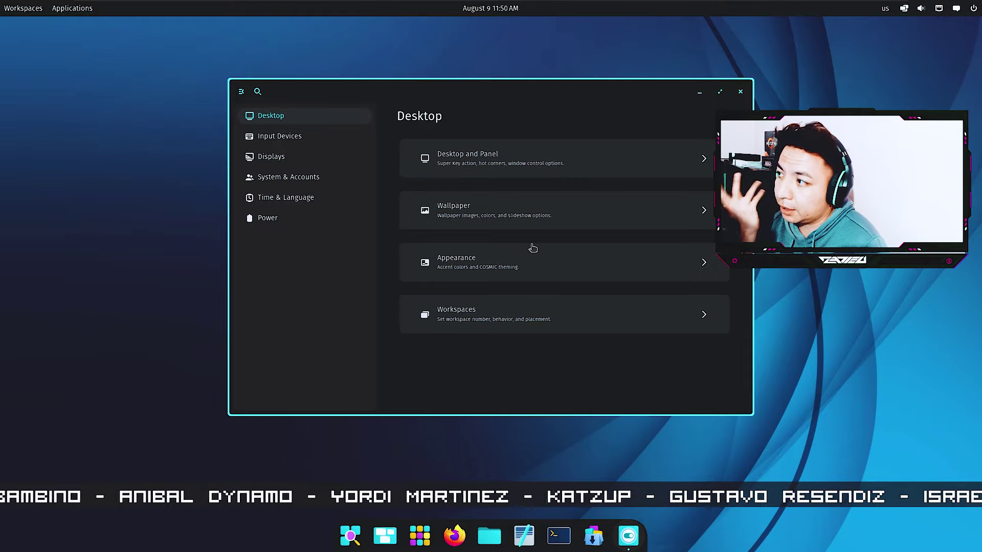
click(519, 274)
click(577, 209)
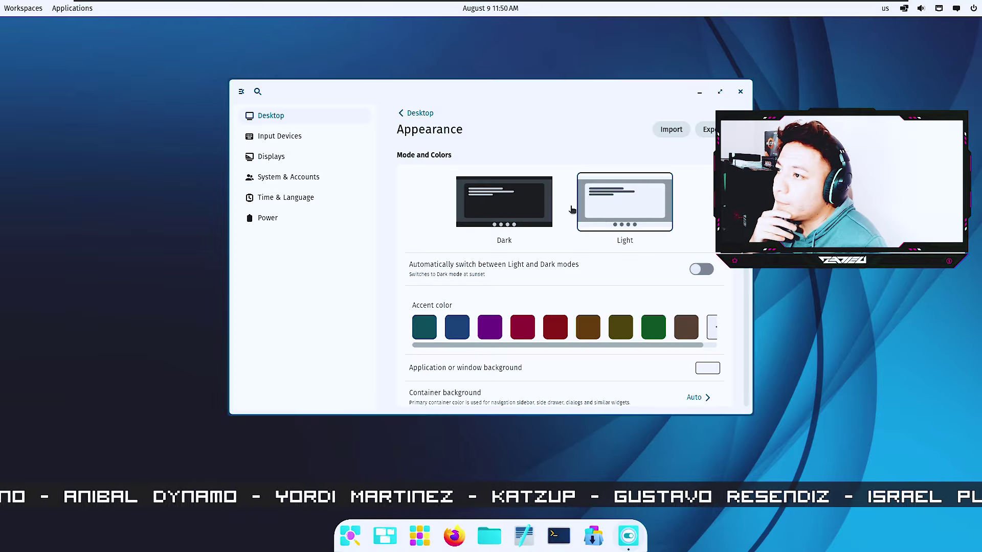
Step: Switch the desktop appearance to Dark mode and choose the light blue accent color
click(545, 210)
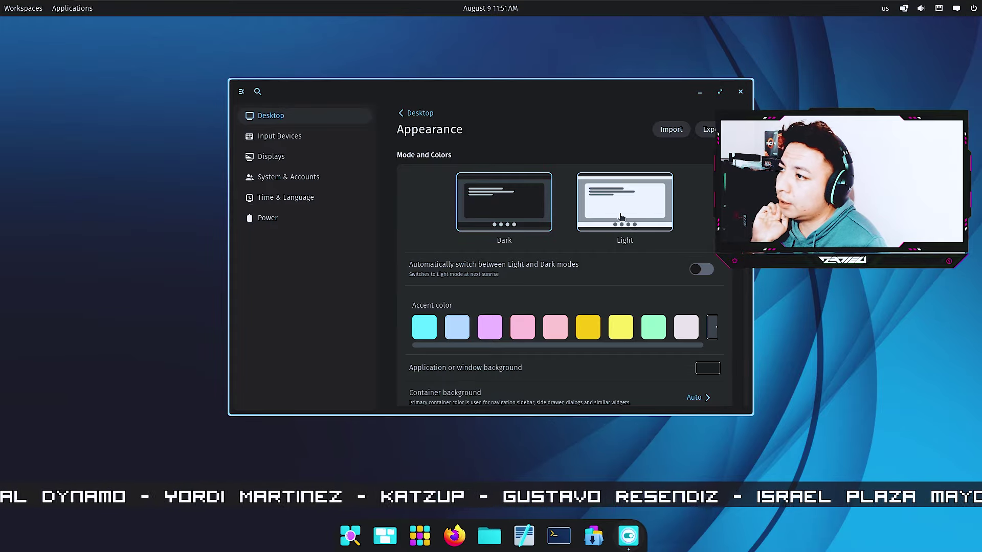
click(487, 323)
click(459, 327)
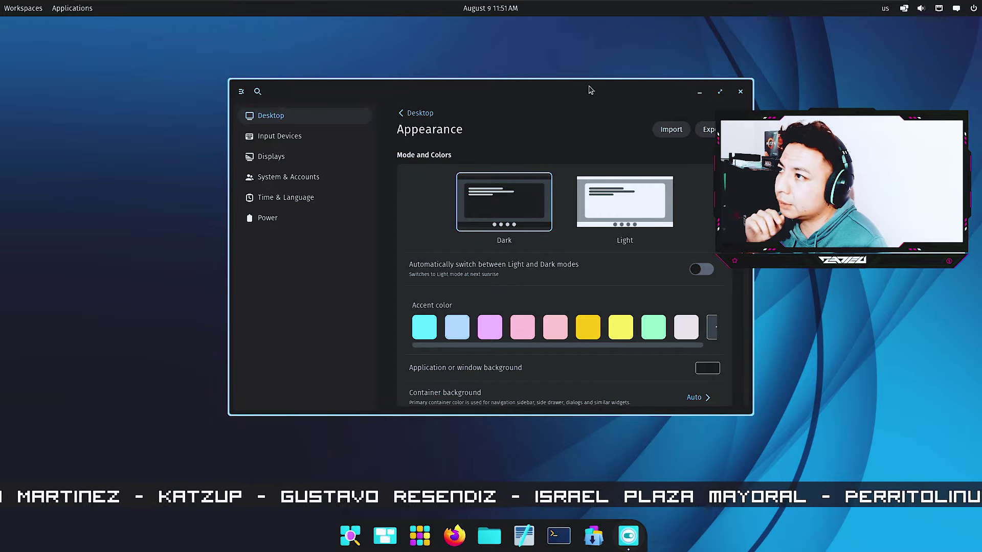
Step: Look through the remaining Appearance options and the Input Devices, Displays, System & Accounts, Time & Language and Power sections, and close Settings
drag(589, 90, 437, 86)
scroll(478, 261, down, 8)
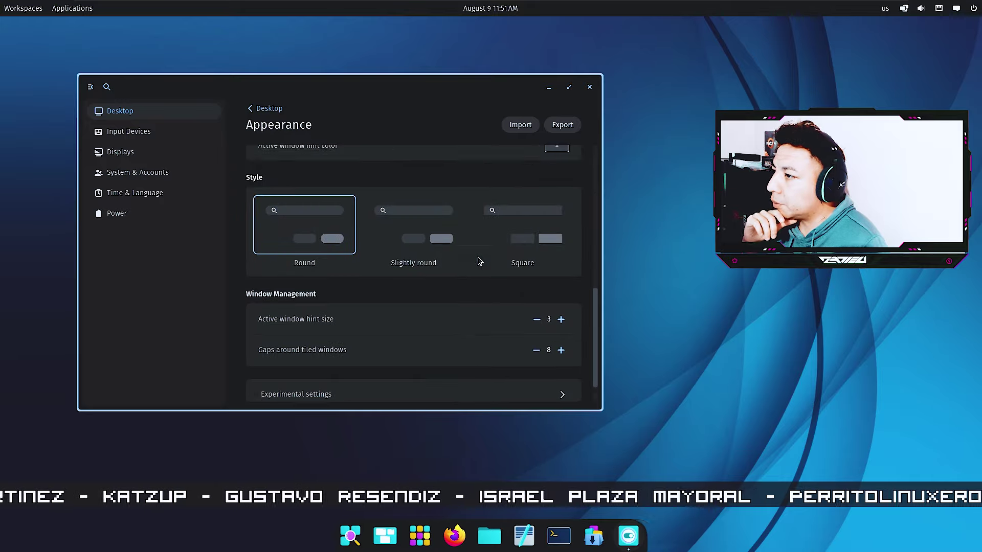
scroll(479, 261, down, 1)
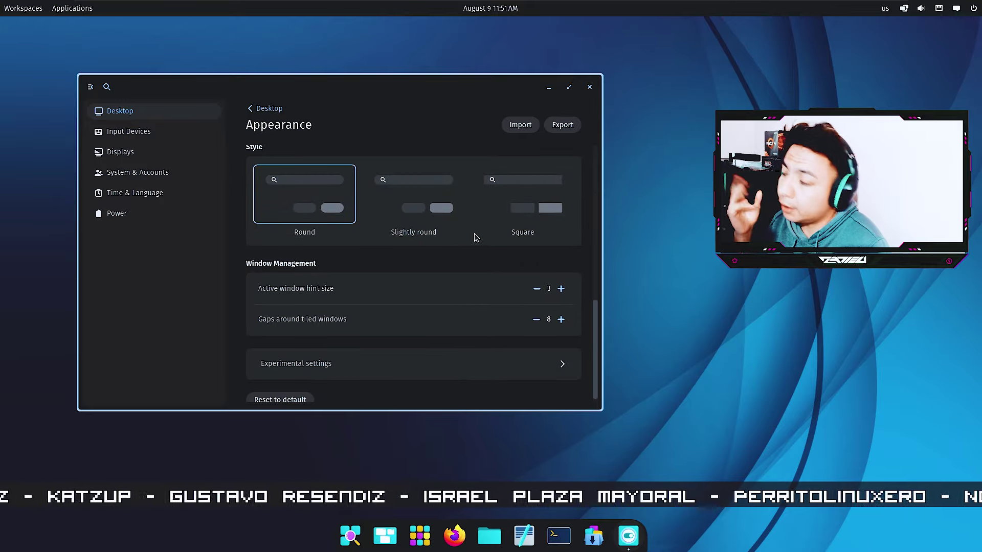
click(168, 131)
click(158, 152)
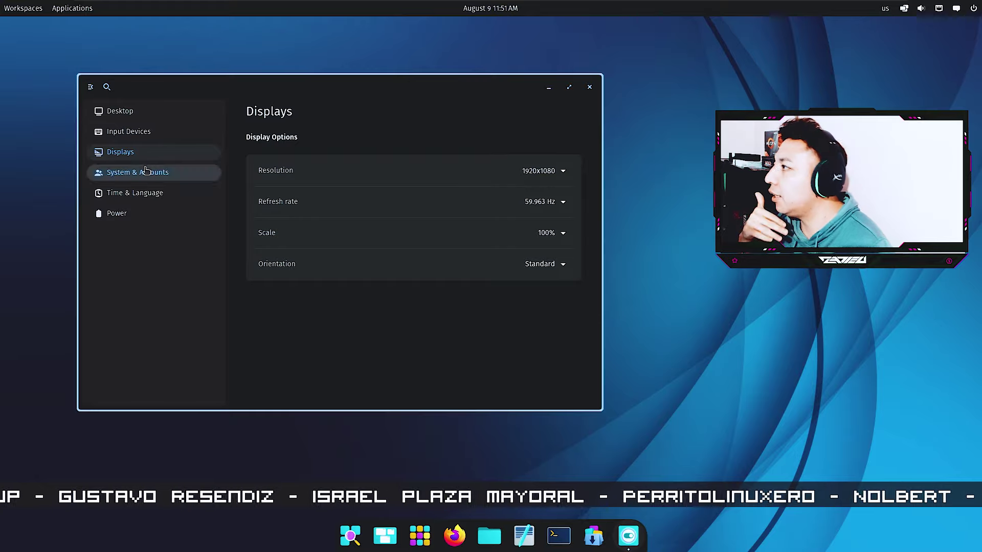
click(149, 172)
click(150, 193)
click(148, 214)
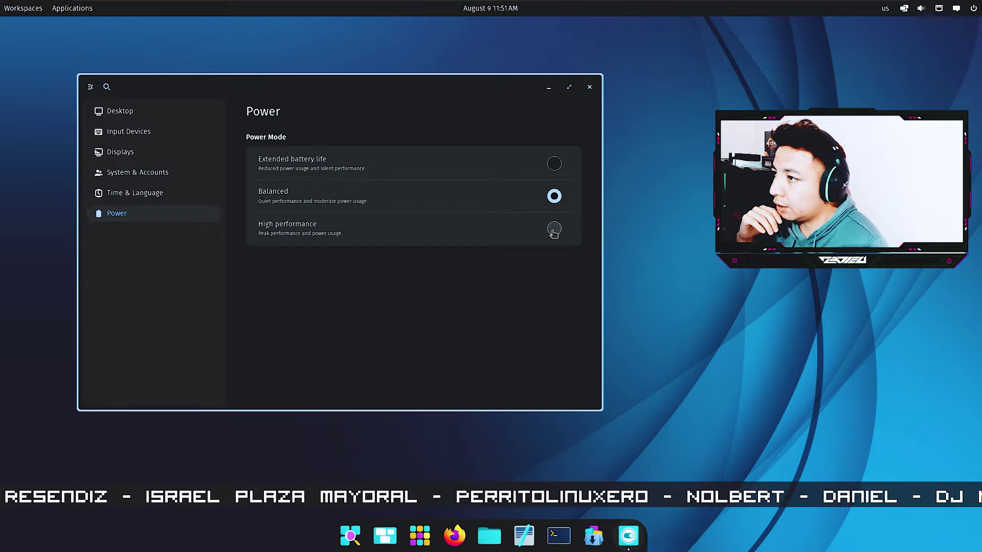
click(590, 87)
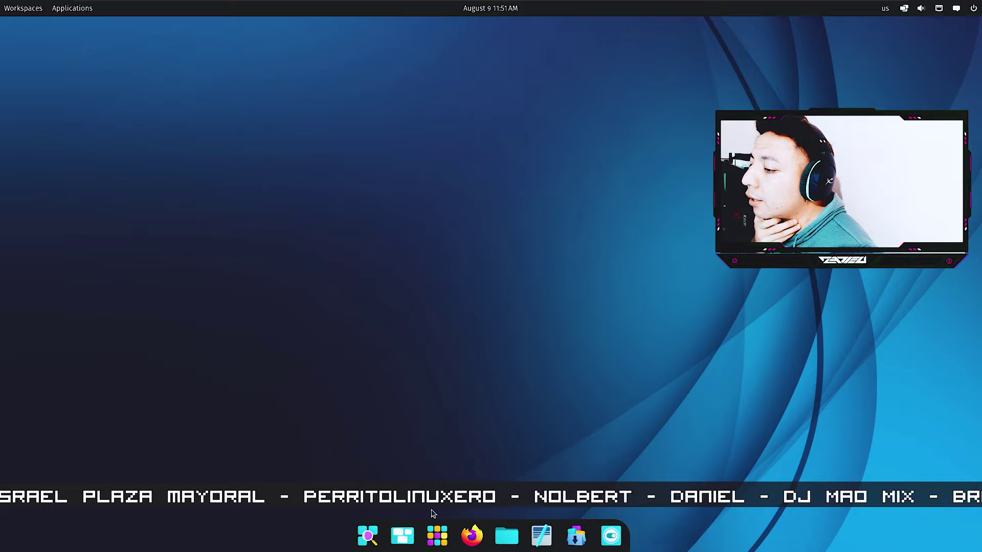
Step: Search the application library for "tili", pin Tilix to the app tray, and launch it from the dock
click(437, 536)
text(tili)
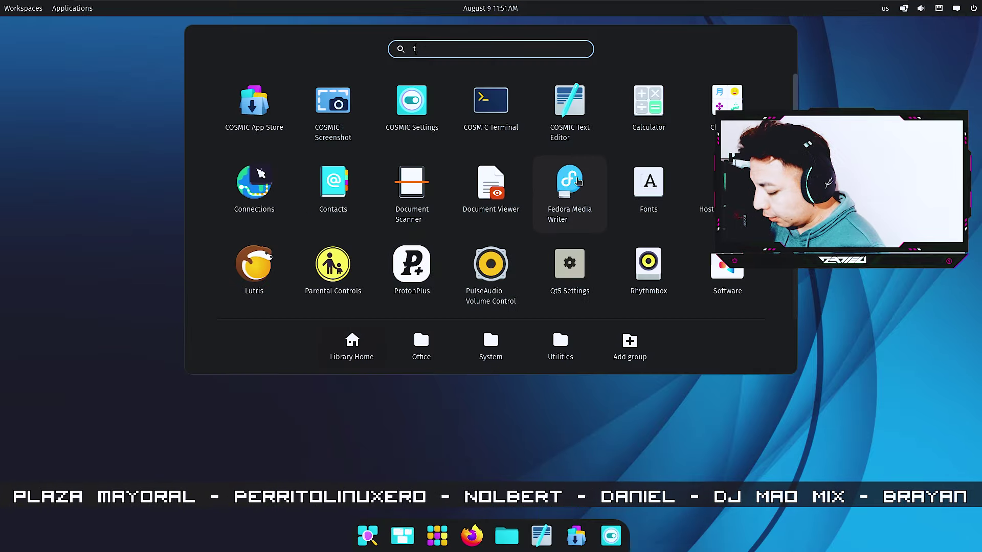
right_click(239, 116)
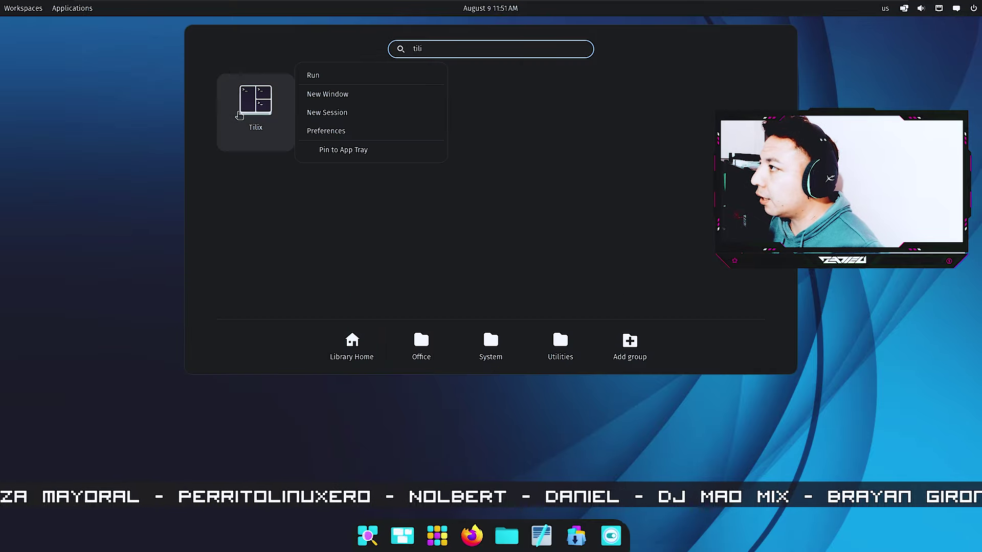
click(367, 152)
click(646, 529)
click(629, 534)
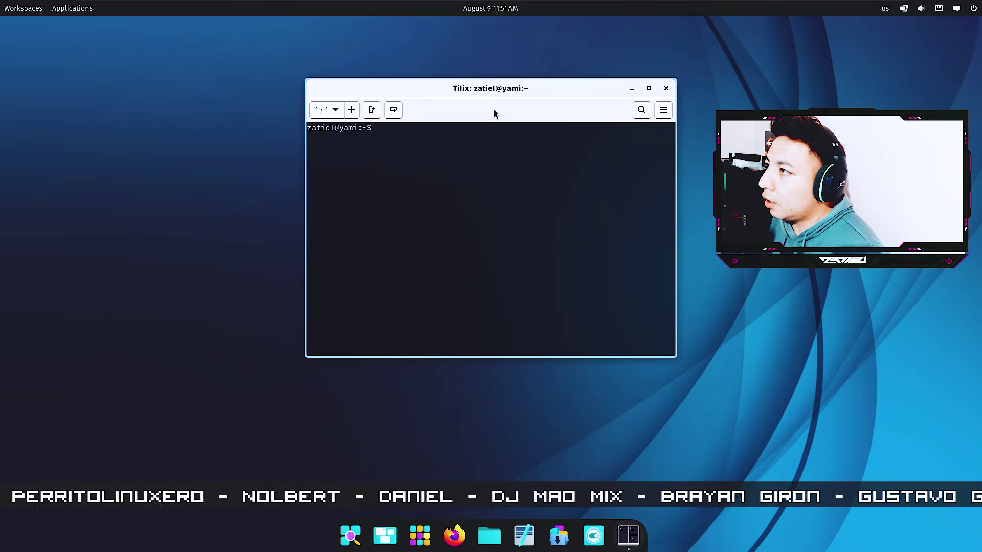
Step: Enlarge the Tilix window, run sudo dnf5 update, and accept the package transaction with Y
drag(494, 91, 328, 68)
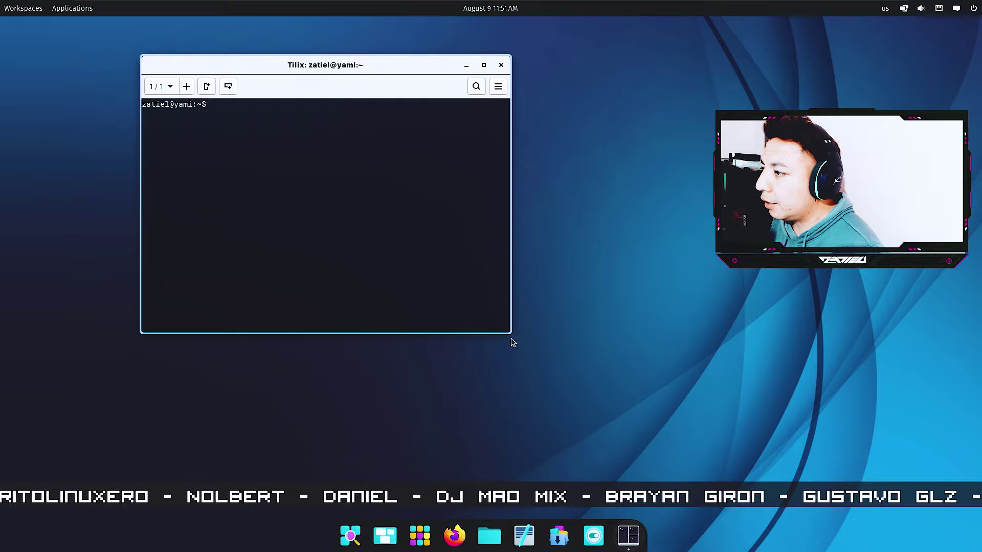
drag(512, 335, 707, 413)
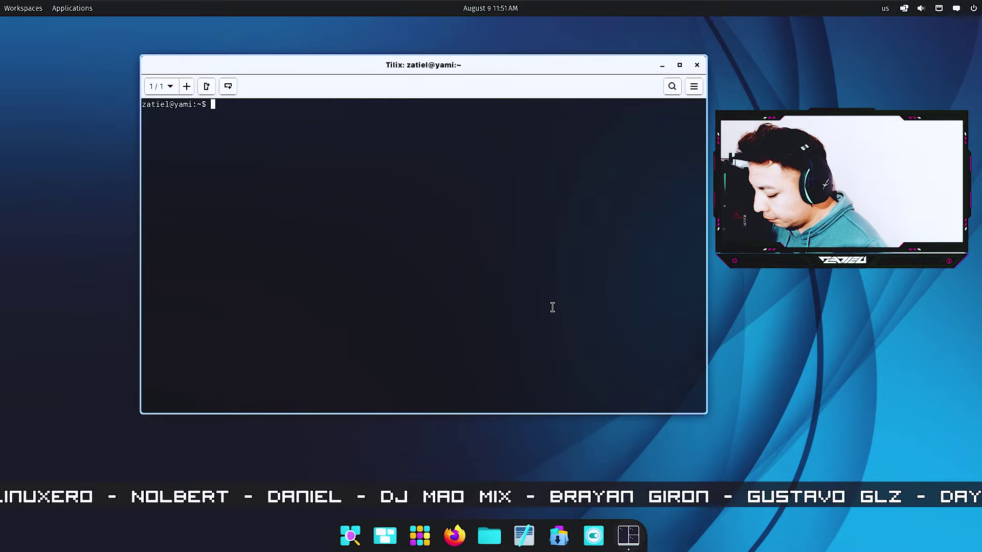
text(sudo dnf)
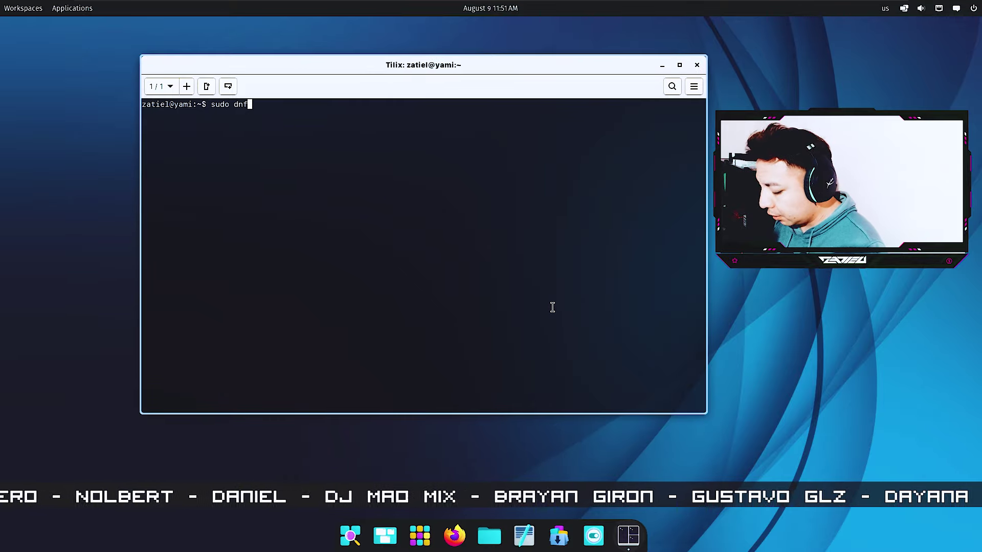
text(5 update)
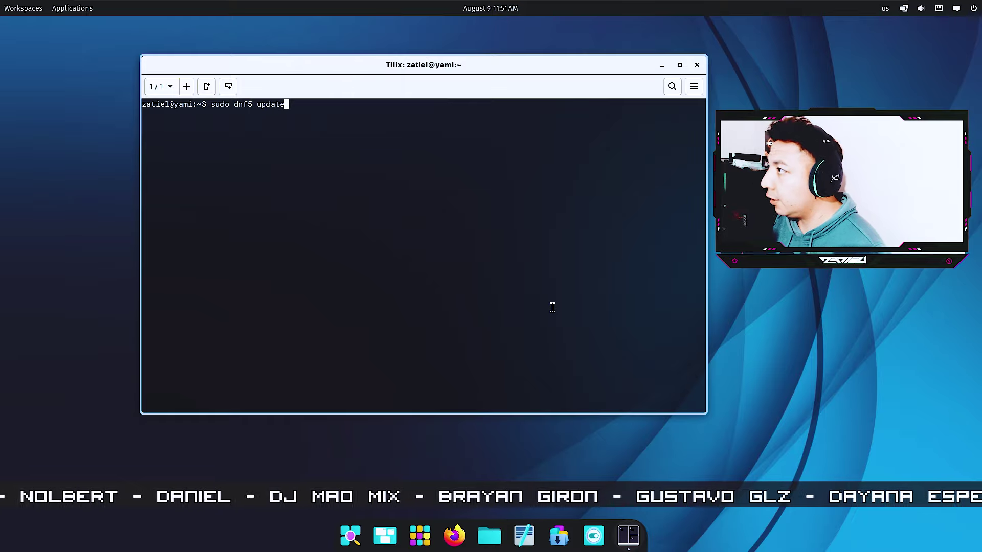
key(Return)
key(Return)
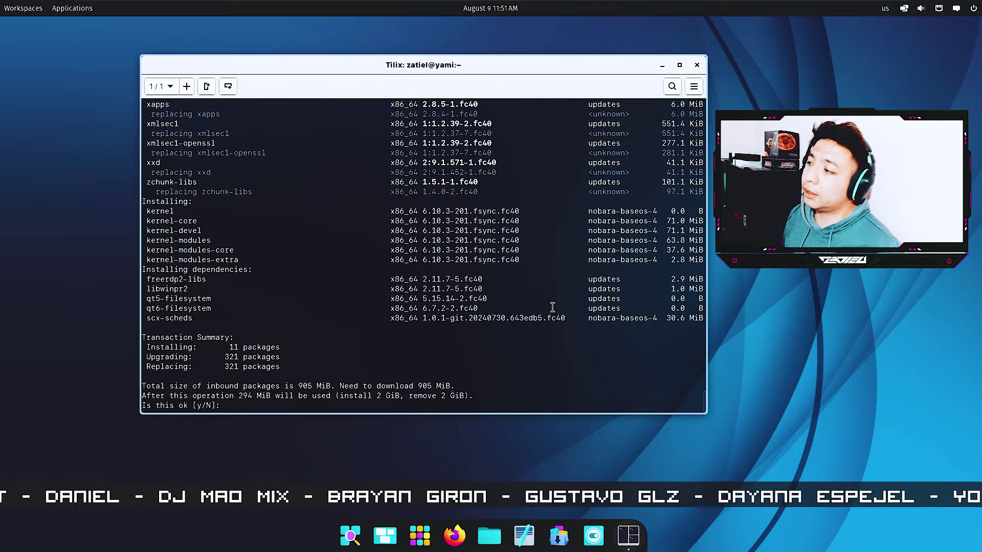
text(Y)
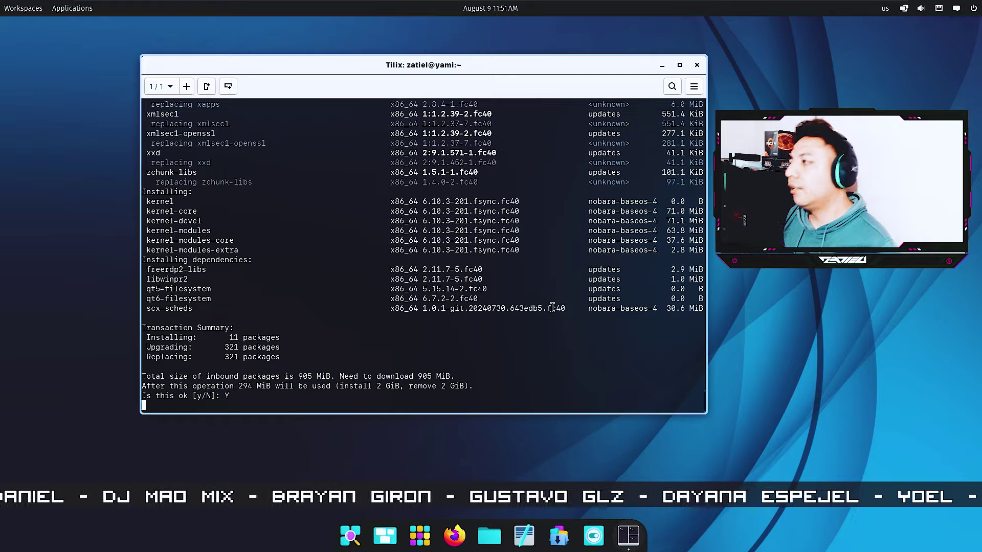
key(Return)
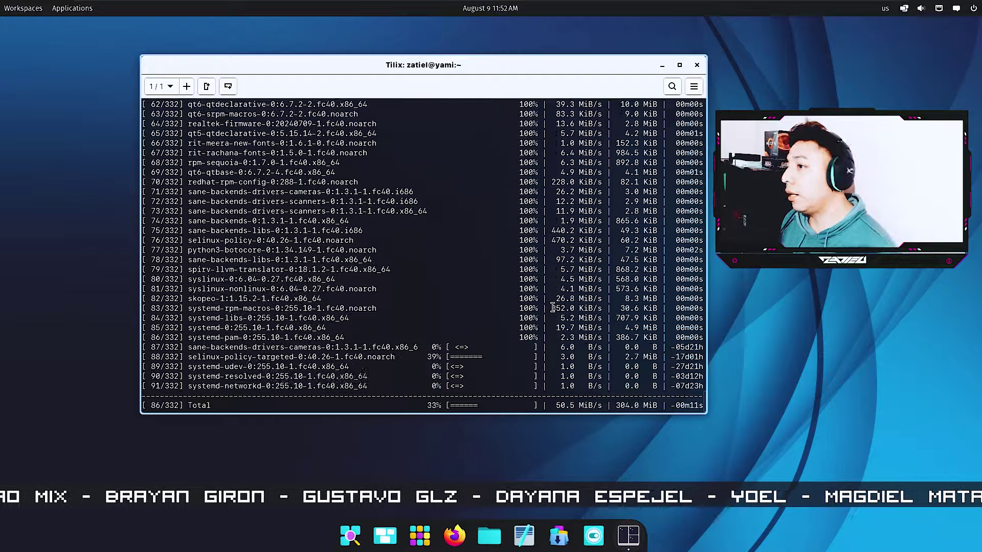
Step: Reposition and enlarge the Tilix window, and accept the Nobara PGP key import with y
drag(431, 59, 317, 39)
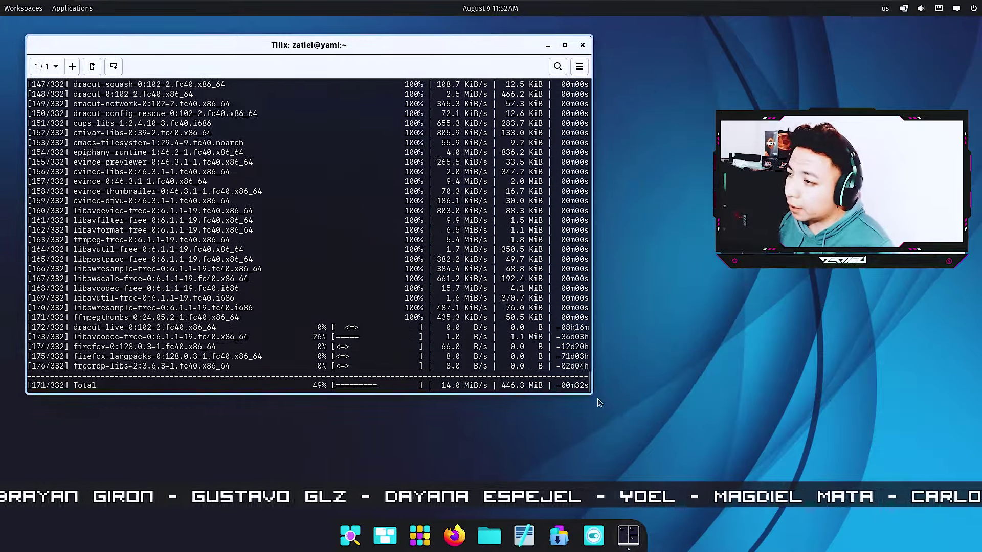
drag(597, 398, 694, 475)
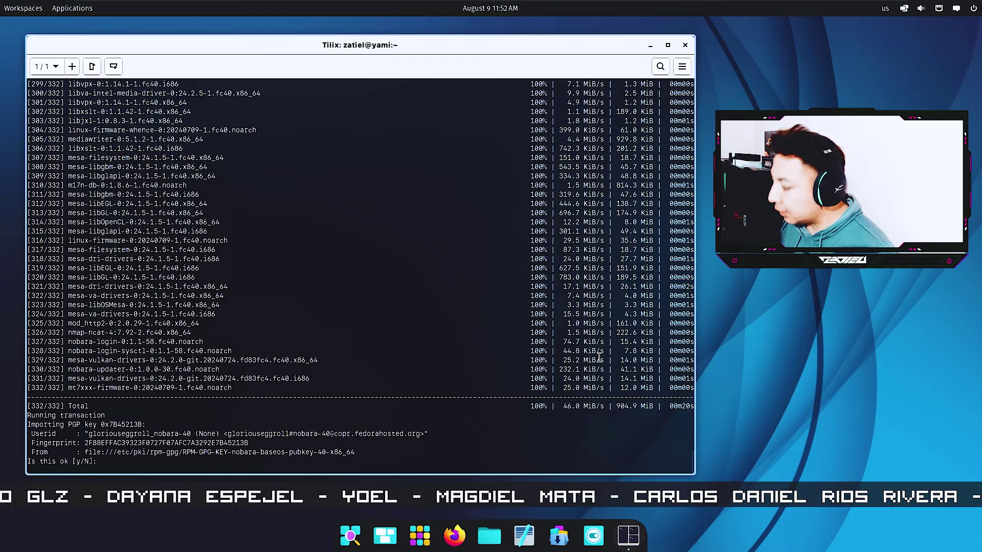
text(y)
key(Return)
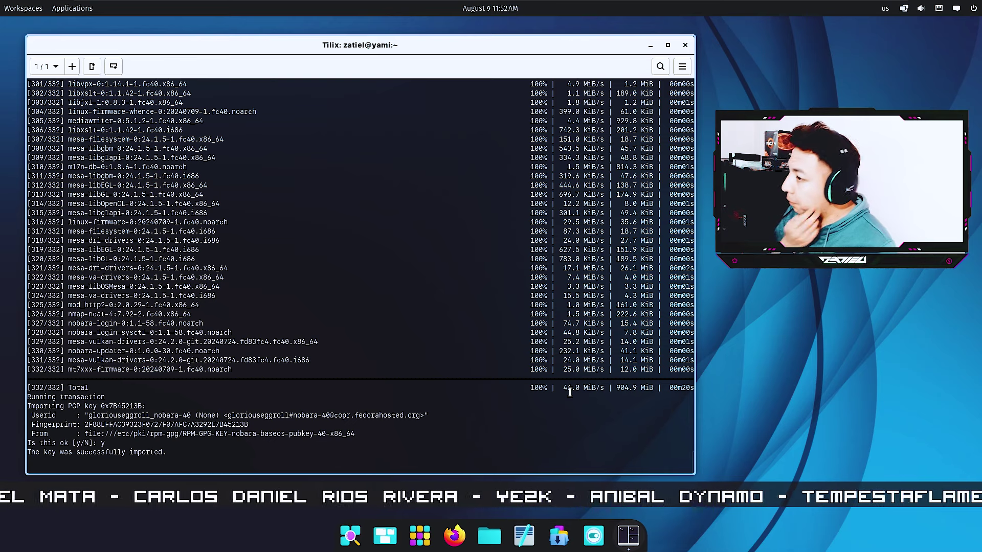
Step: Check the calendar, network and power popups among the top panel applets while the update runs
click(501, 14)
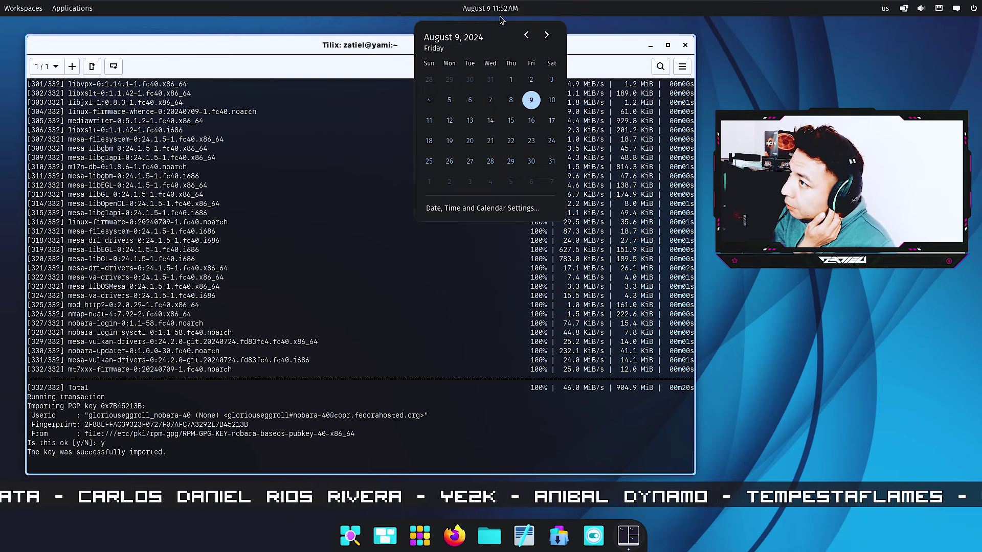
click(502, 13)
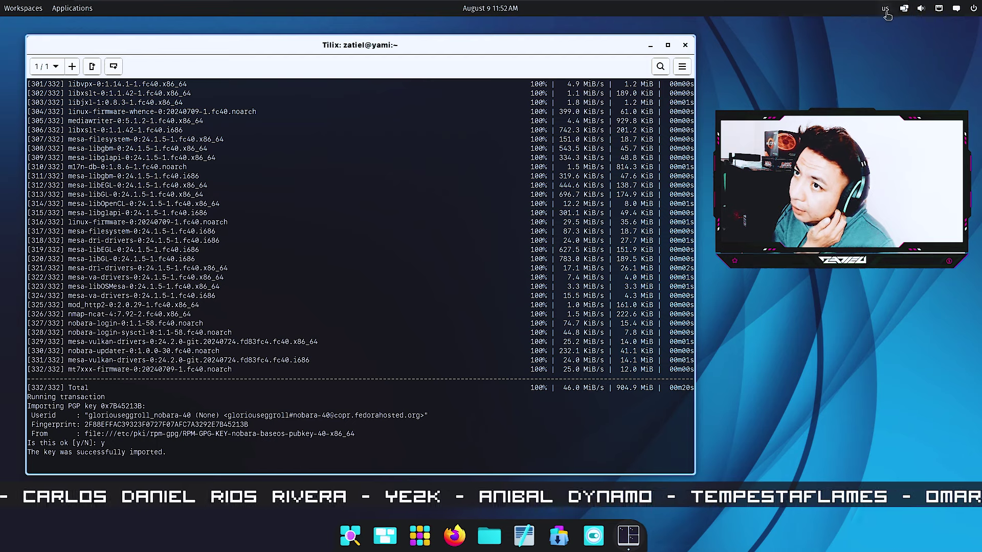
click(904, 8)
click(939, 8)
click(939, 8)
click(941, 10)
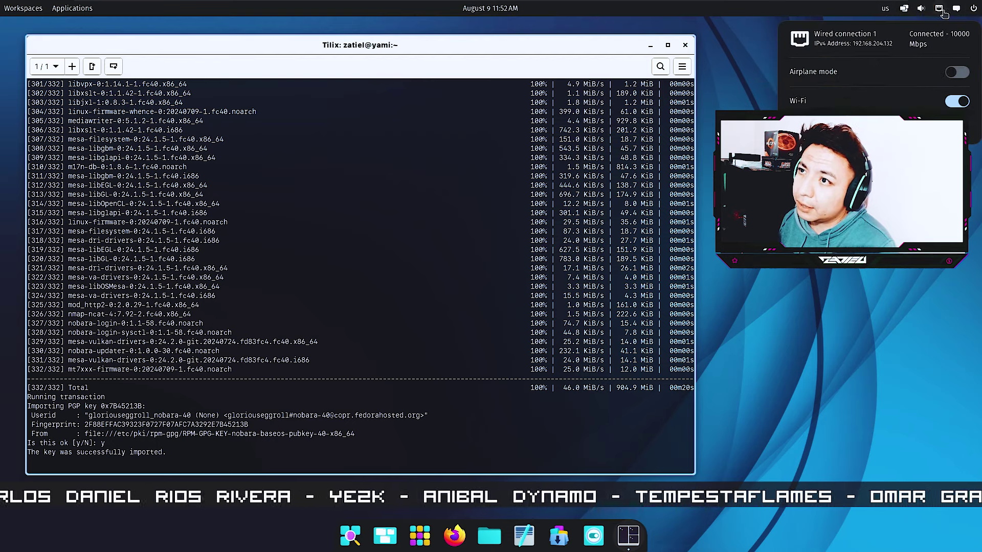
mouse_move(973, 10)
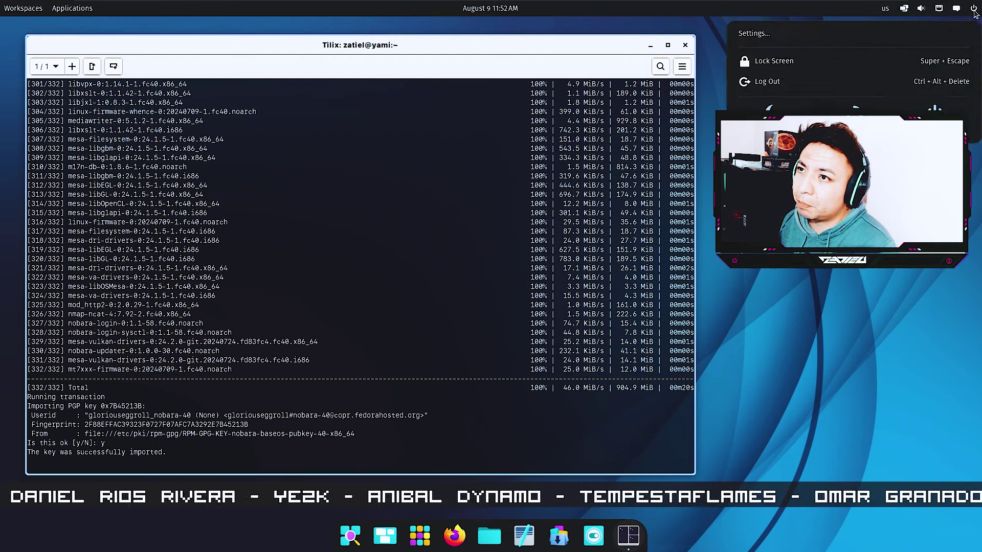
triple_click(307, 123)
Step: View the application library and the Workspaces overview, and return to the Tilix window on workspace 1
click(63, 8)
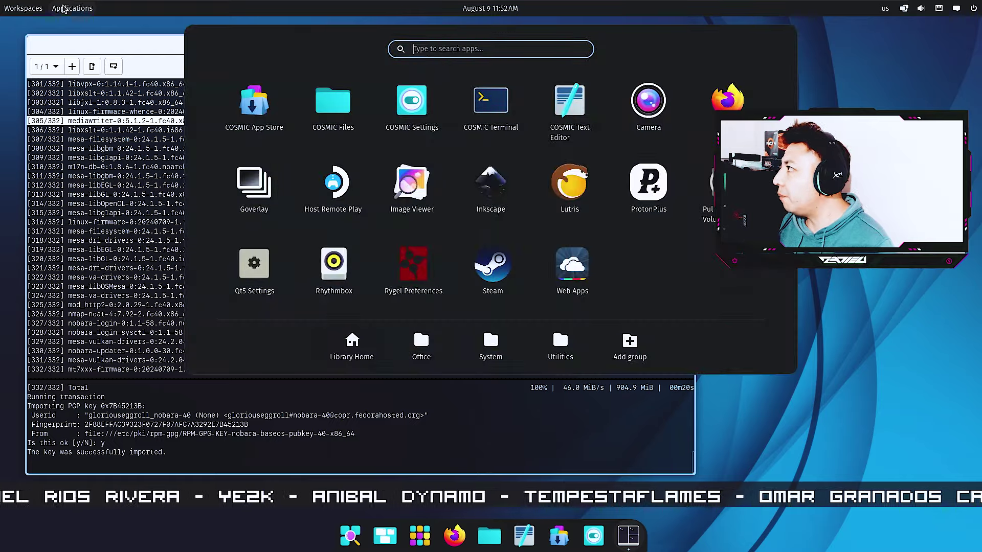
click(30, 8)
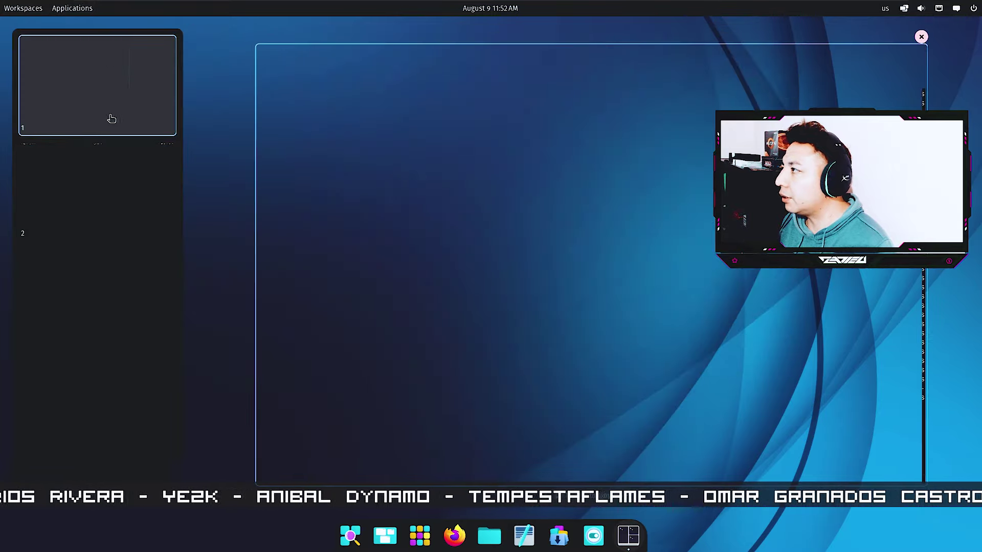
click(136, 87)
click(343, 142)
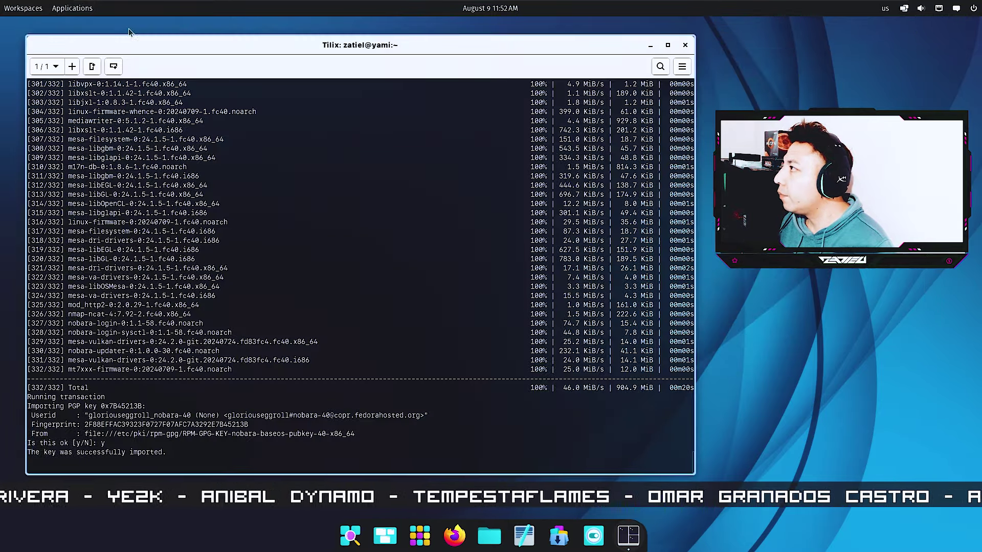
Step: Browse the Office, System and Utilities groups in the application library, and try to launch System Monitor from the System group
click(81, 11)
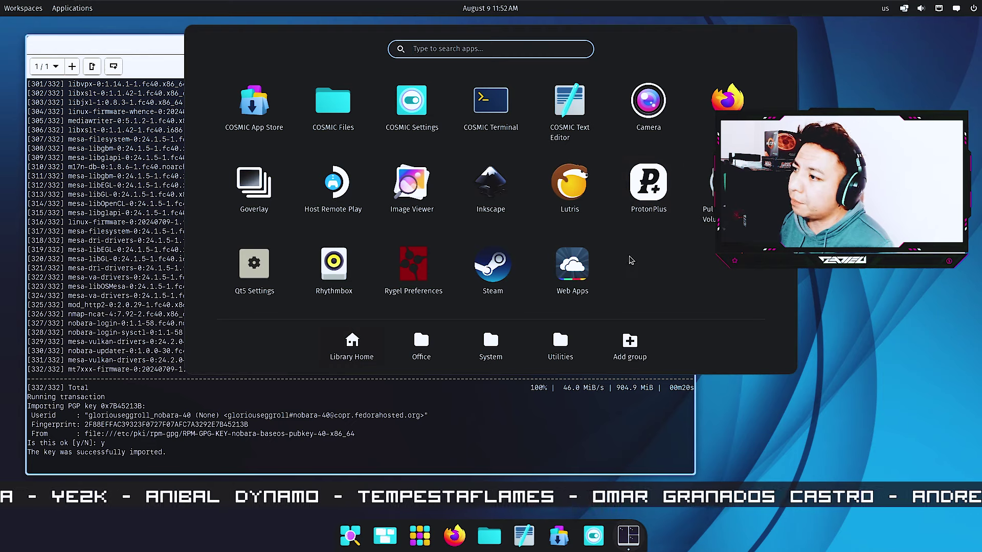
click(419, 344)
click(478, 342)
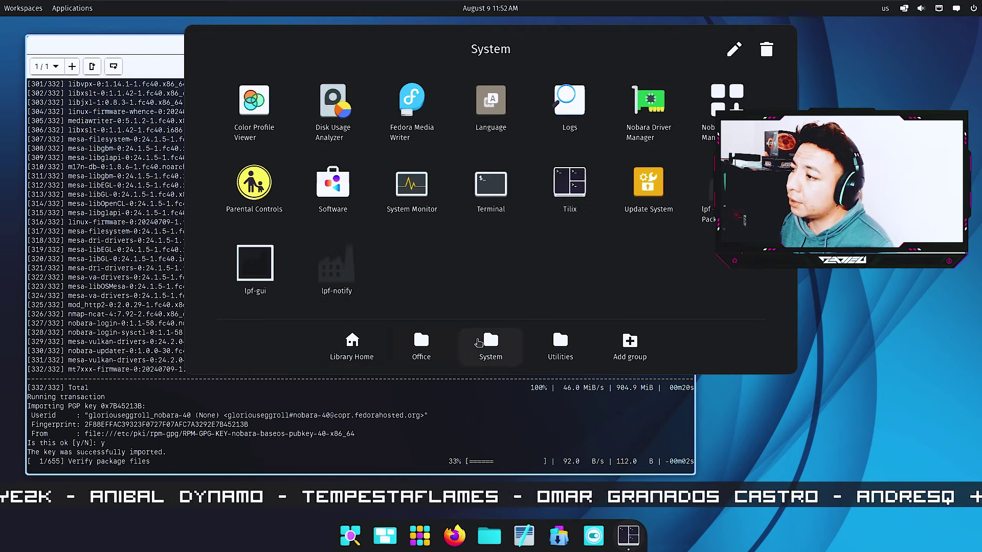
click(559, 343)
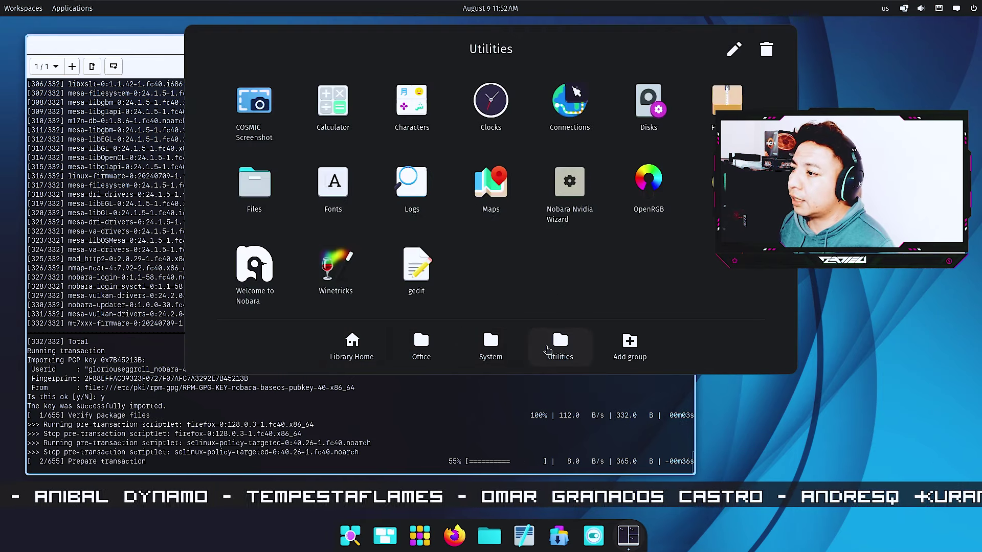
click(629, 345)
click(501, 305)
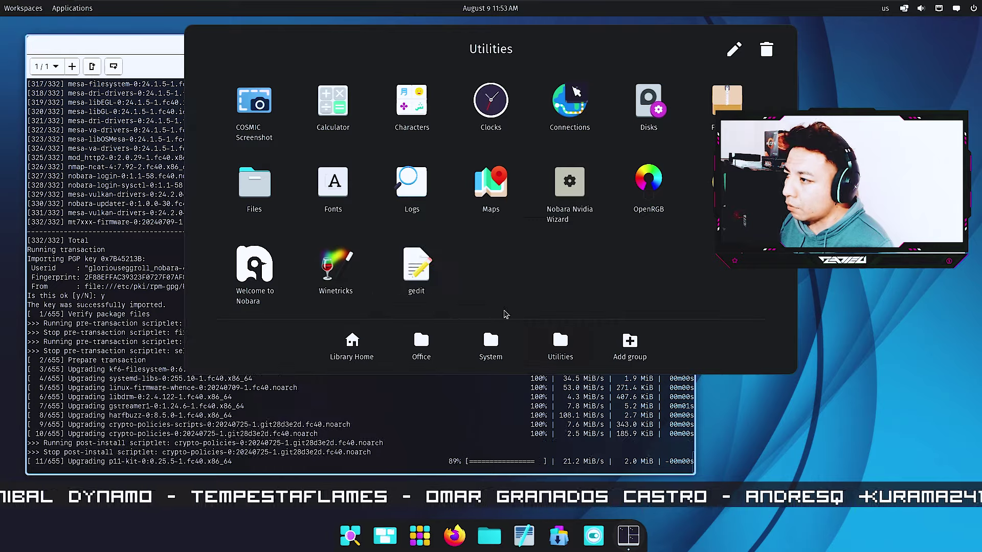
click(490, 344)
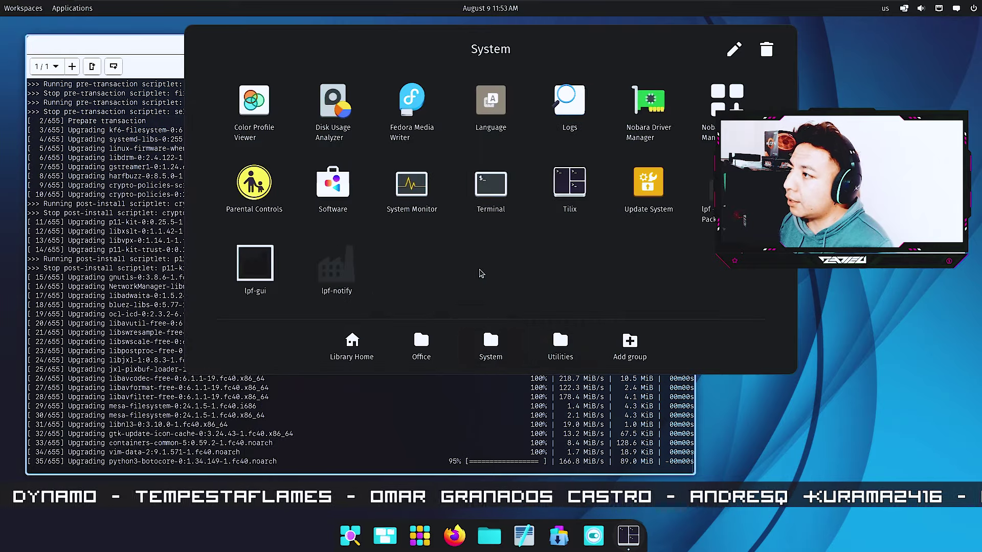
click(410, 186)
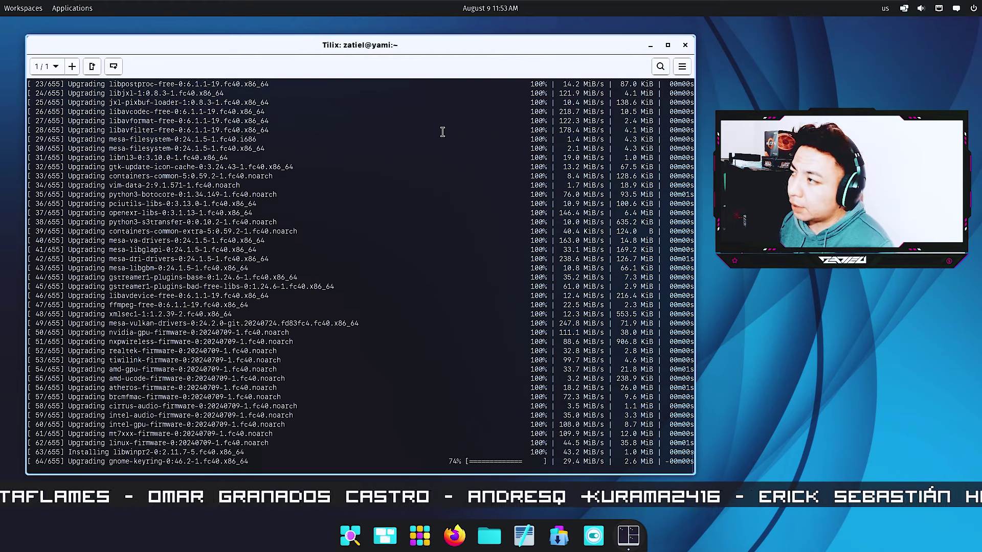
Step: Browse the Office and System groups and Library Home in the application library while the update runs
mouse_move(405, 51)
mouse_down()
mouse_move(412, 54)
mouse_move(403, 52)
mouse_up()
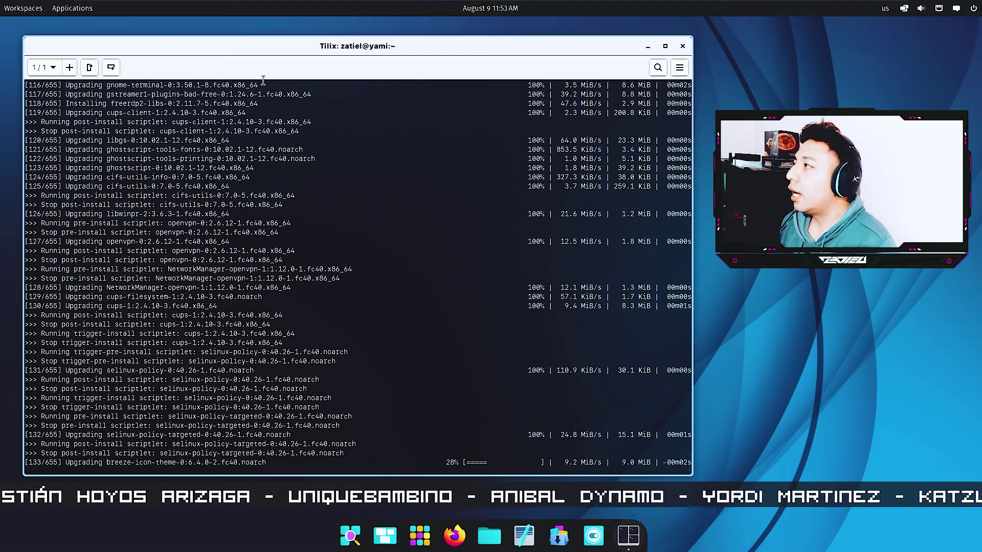
click(74, 8)
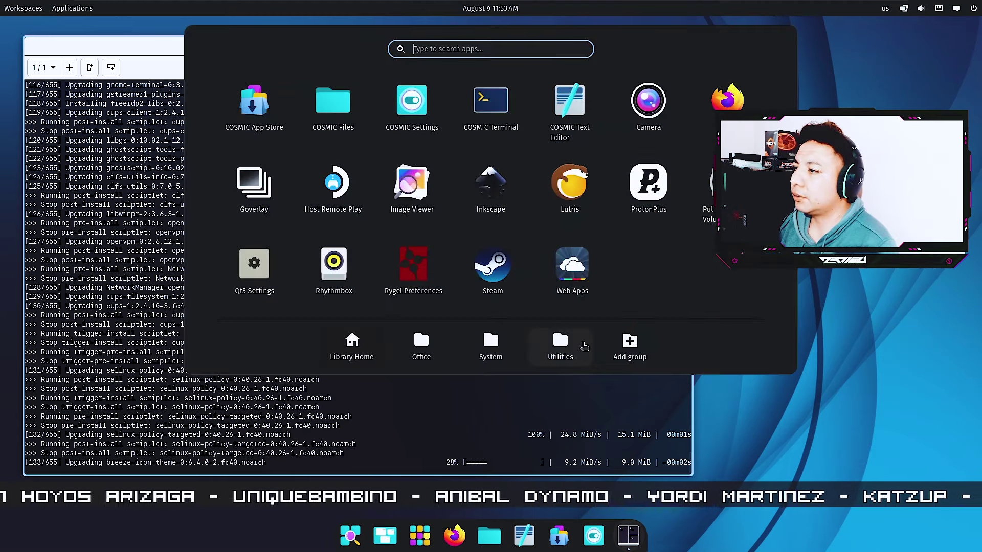
click(421, 345)
click(481, 348)
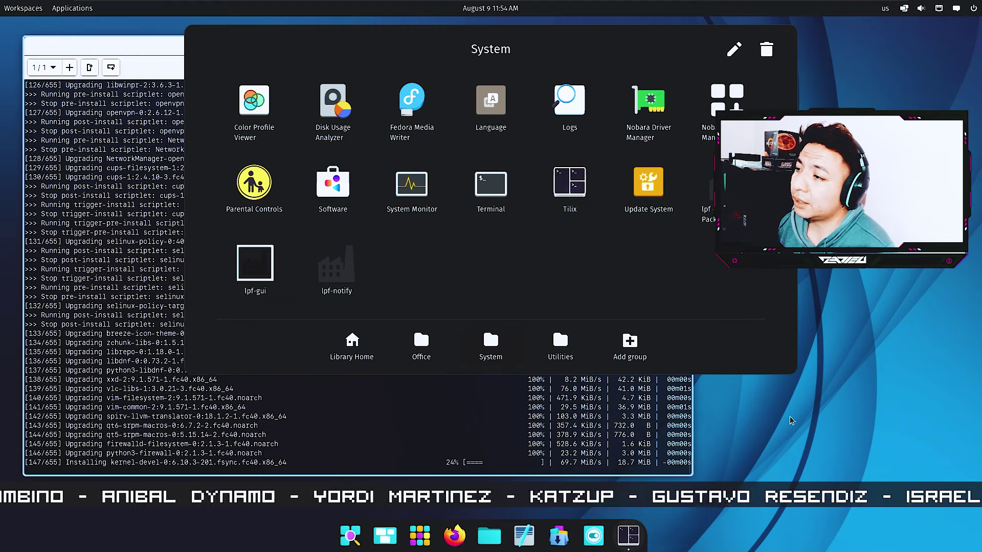
click(358, 343)
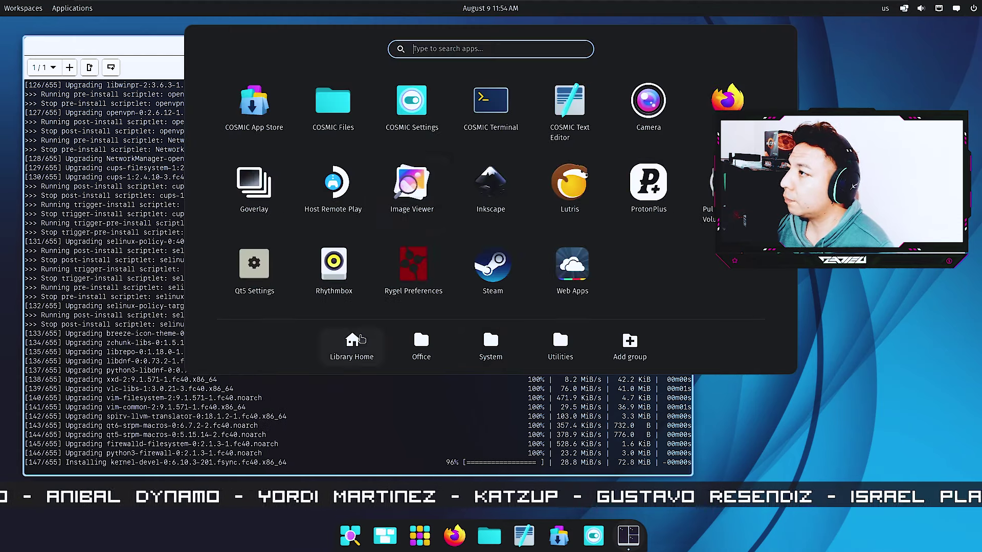
click(446, 134)
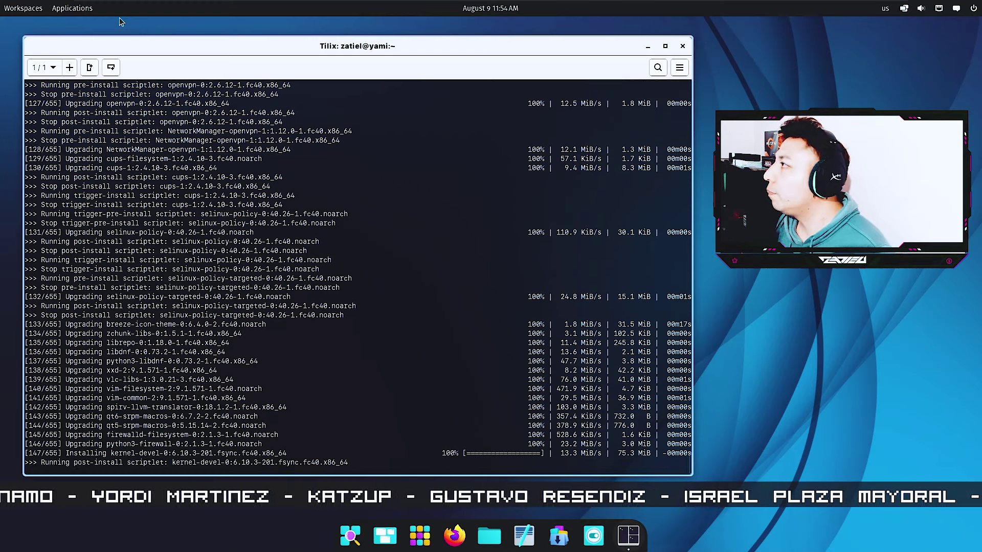
click(95, 10)
click(402, 105)
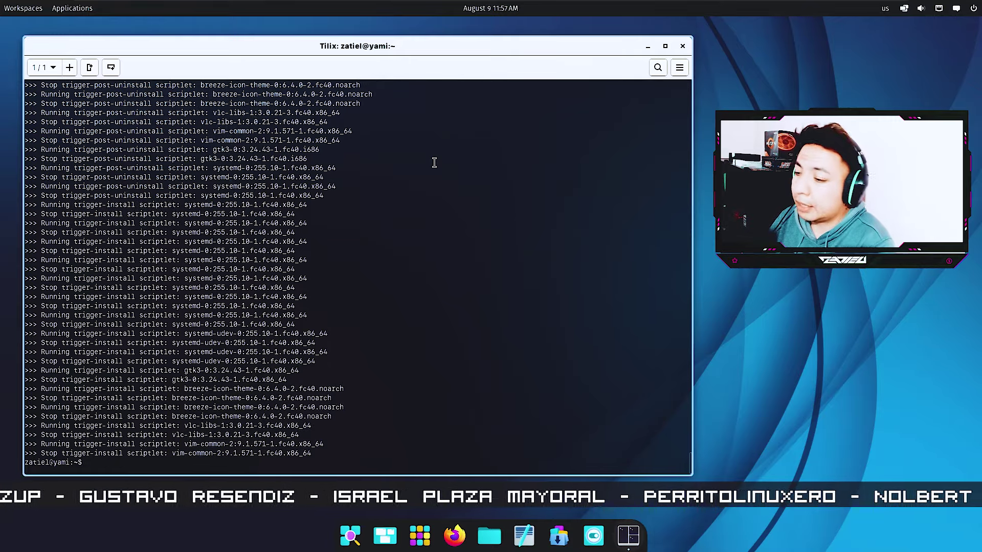
Step: Clear the terminal and show the system information with neofetch
key(ctrl+l)
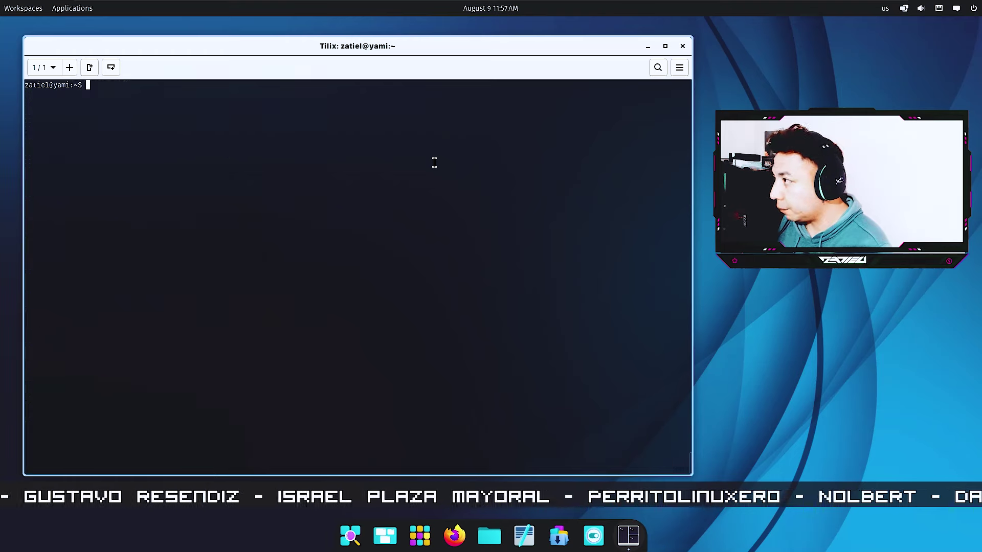
text(neofetch)
key(Return)
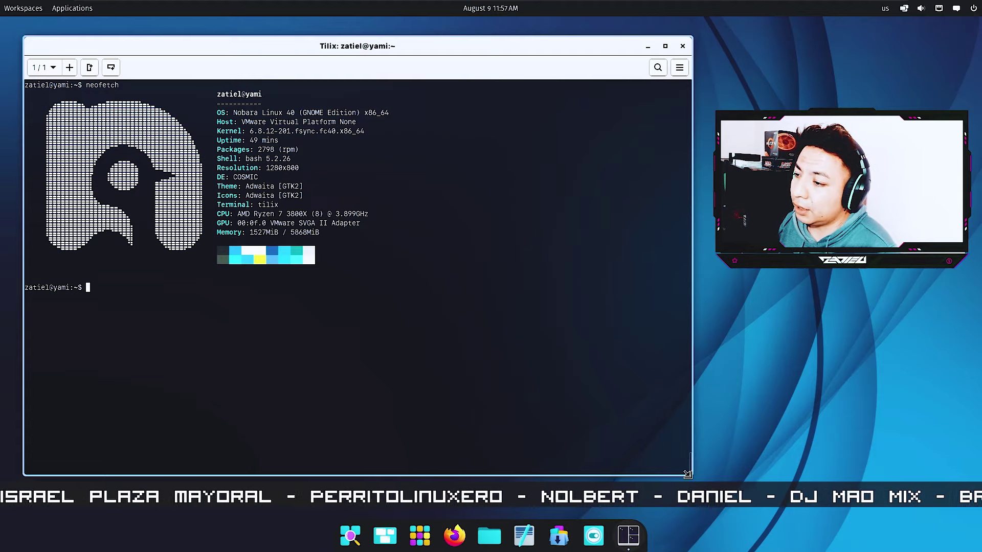
Step: Shrink the Tilix window to fit the neofetch output and move it lower on the desktop
drag(692, 475, 463, 302)
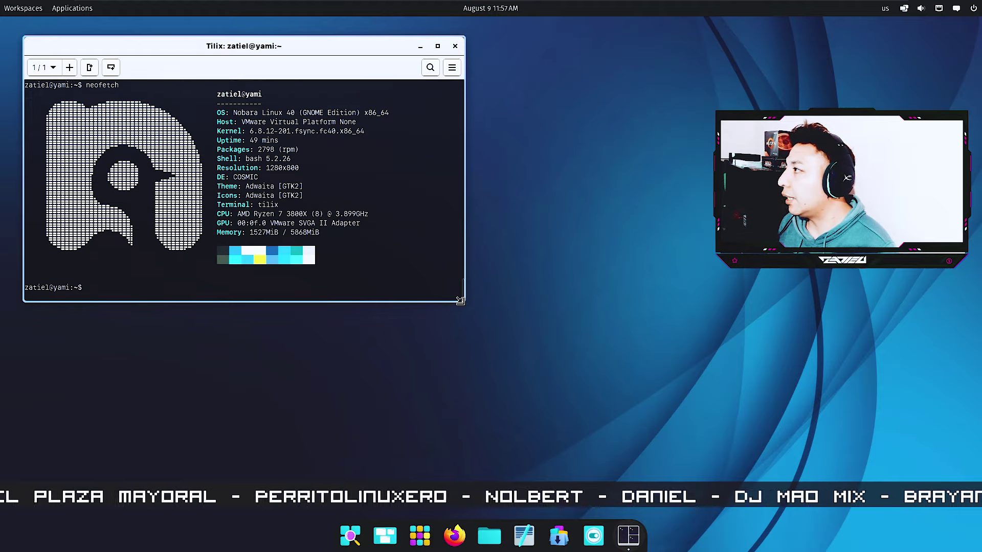
drag(313, 45, 311, 199)
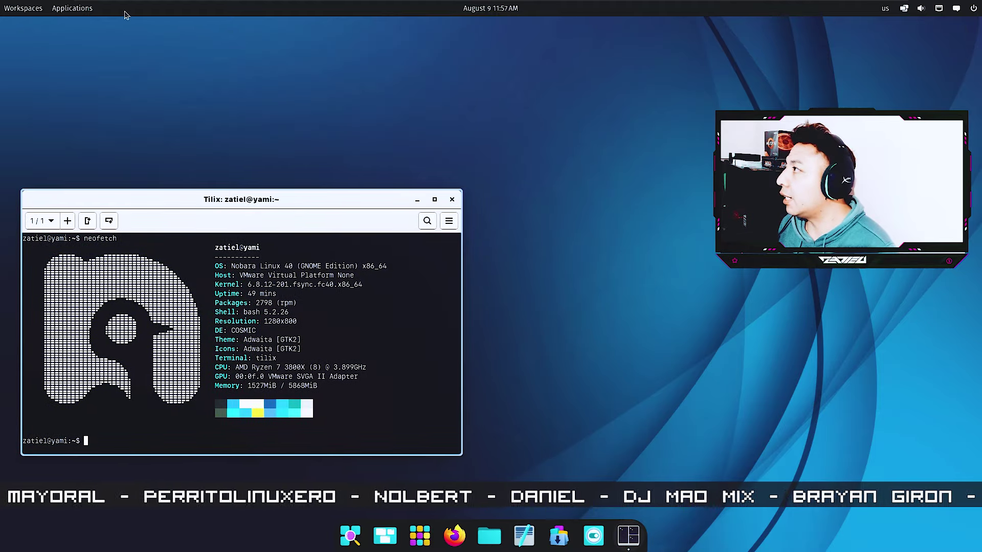
click(72, 8)
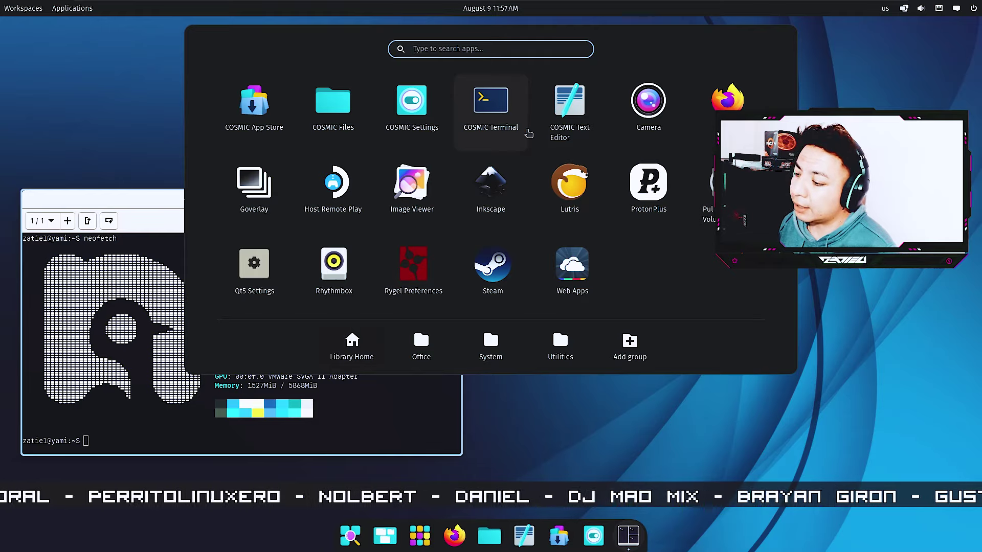
click(119, 113)
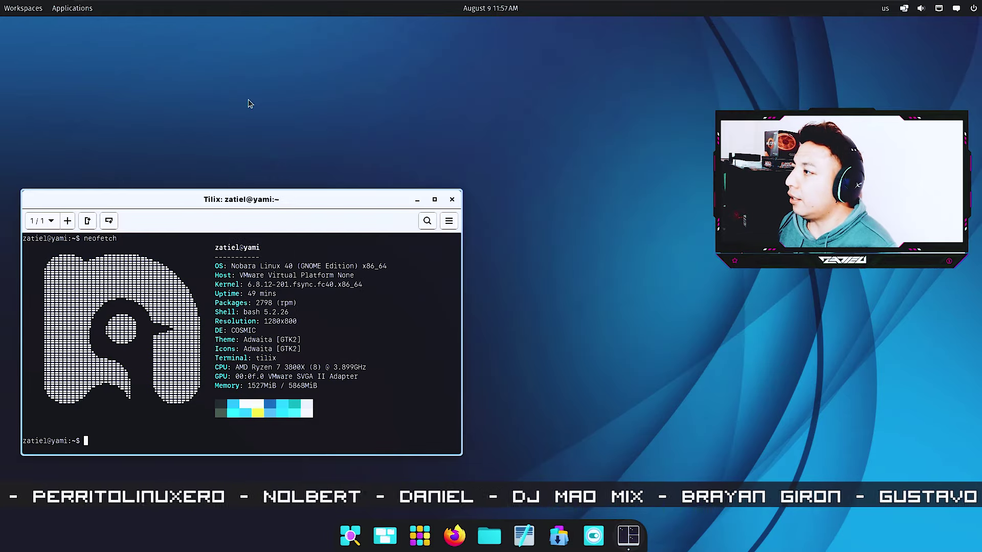
Step: Set the display resolution to 2560x1440 in COSMIC Settings, keep the changes, and close the settings window
click(72, 8)
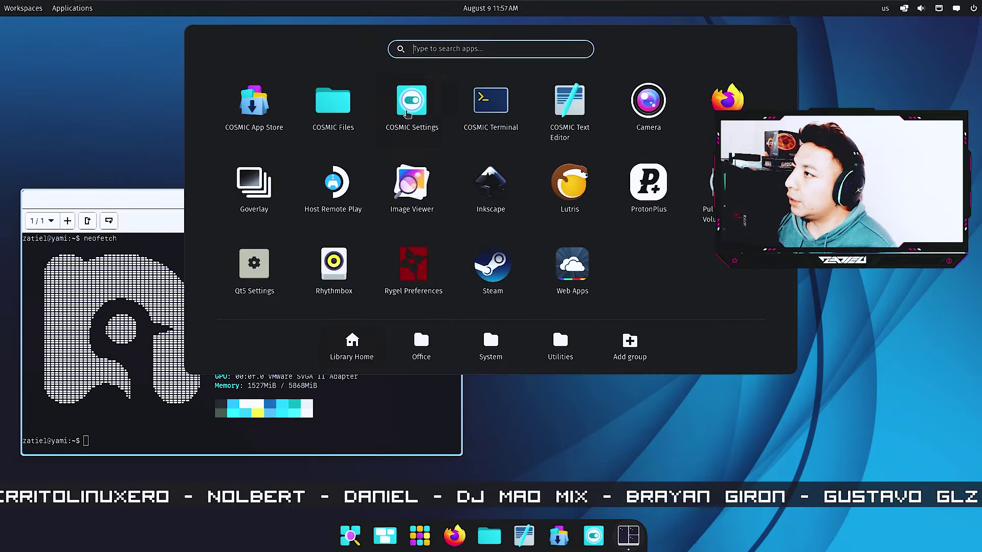
click(512, 138)
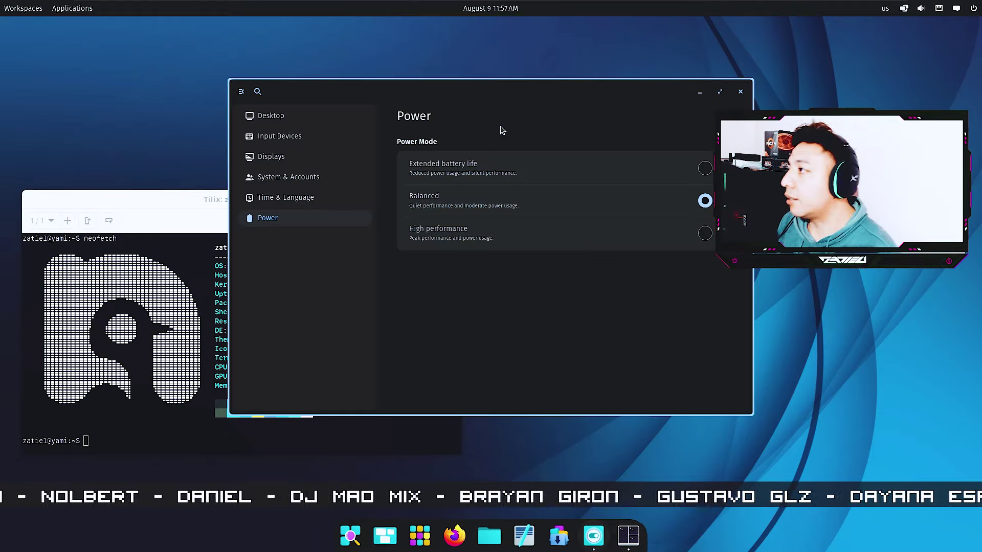
click(284, 155)
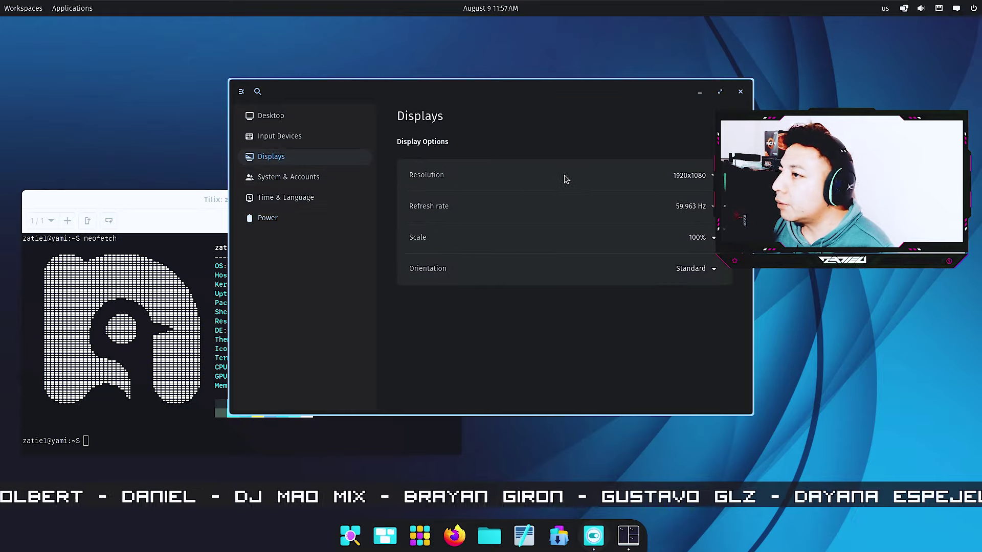
click(680, 177)
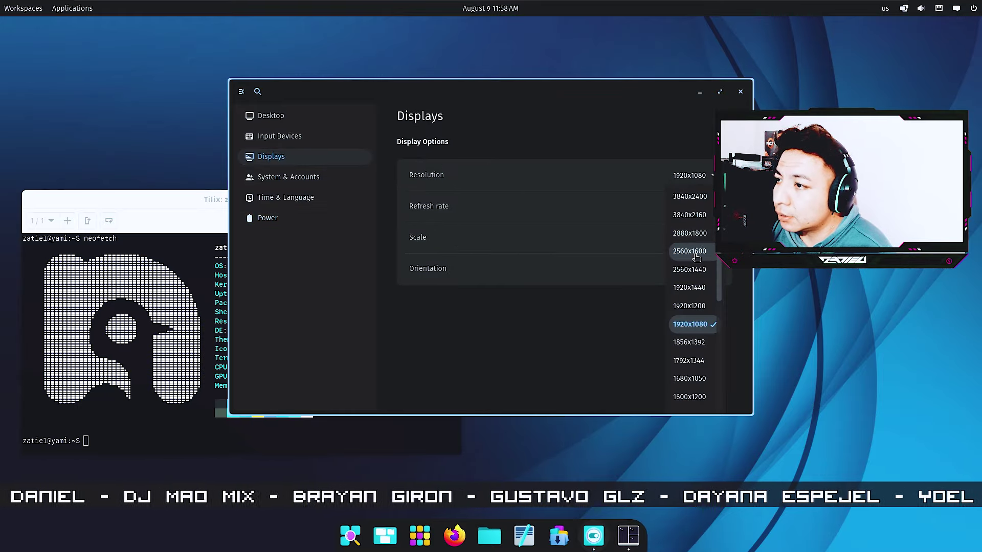
click(689, 269)
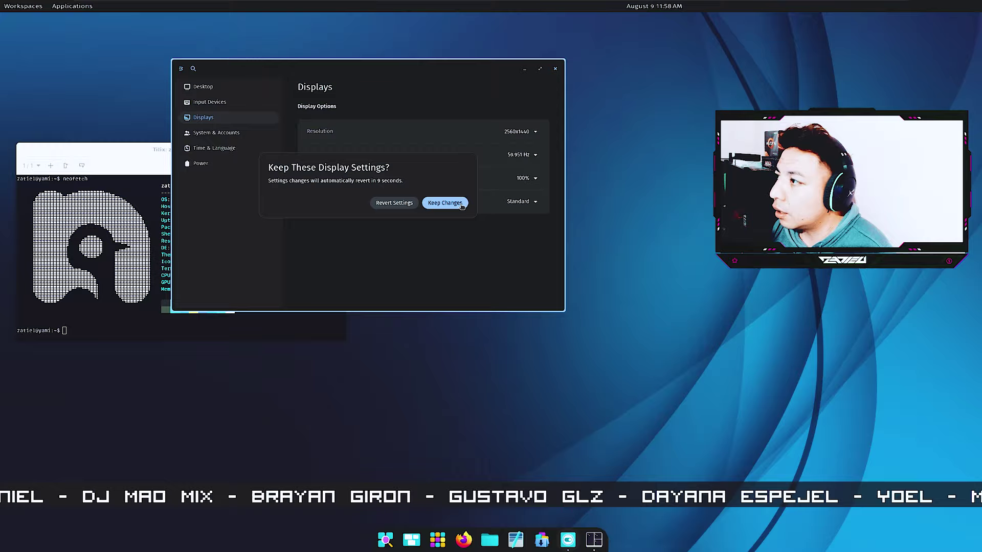
click(447, 205)
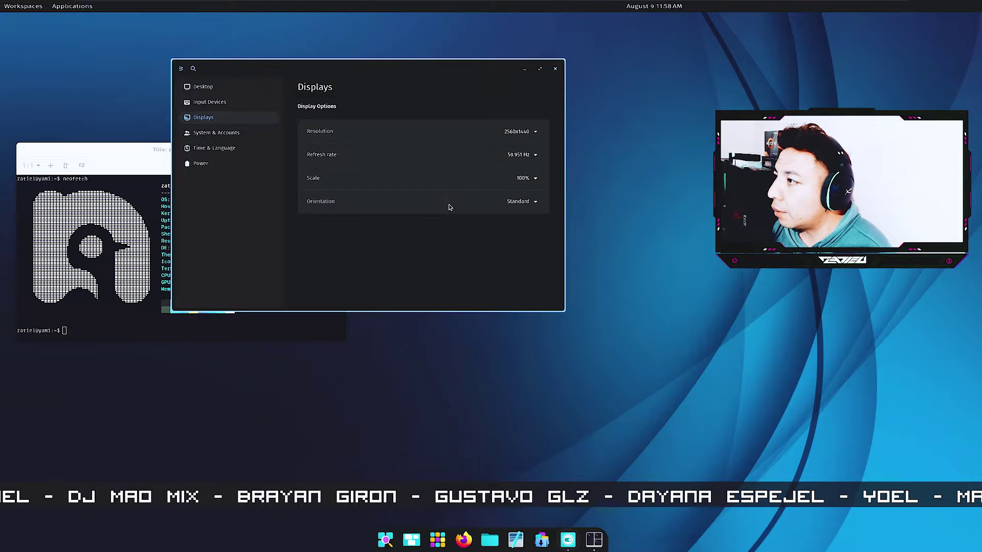
click(555, 68)
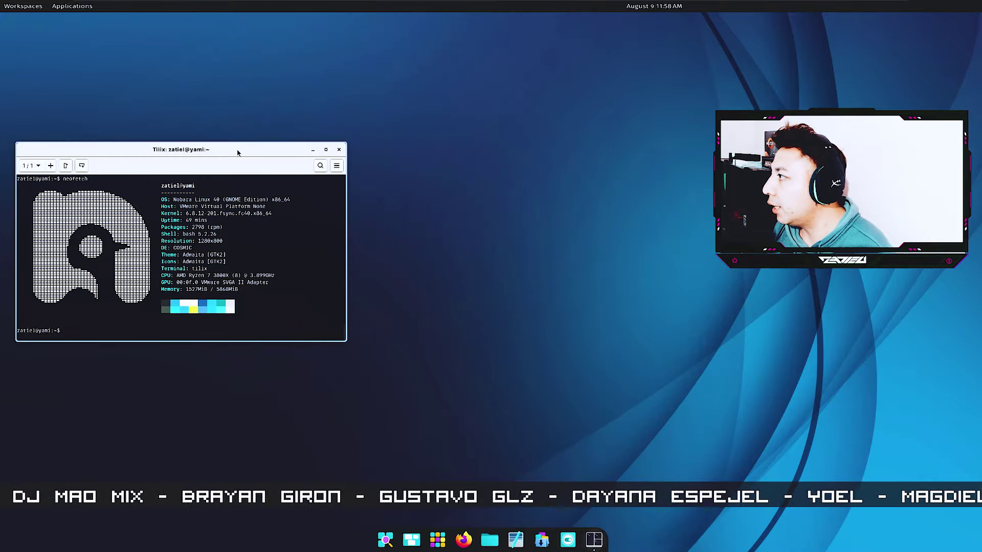
Step: Move the Tilix window lower so that it clears the application library overlay
drag(237, 152, 255, 260)
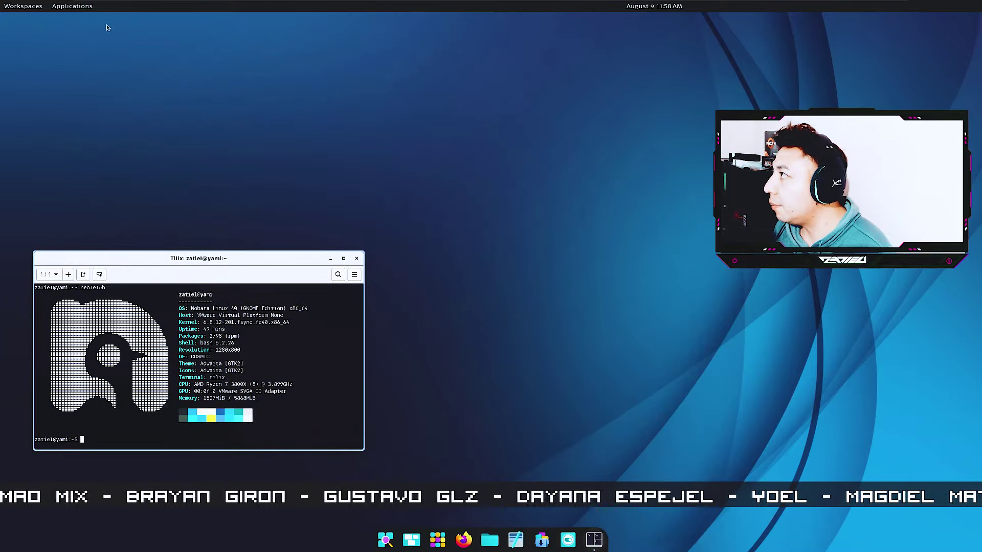
click(69, 7)
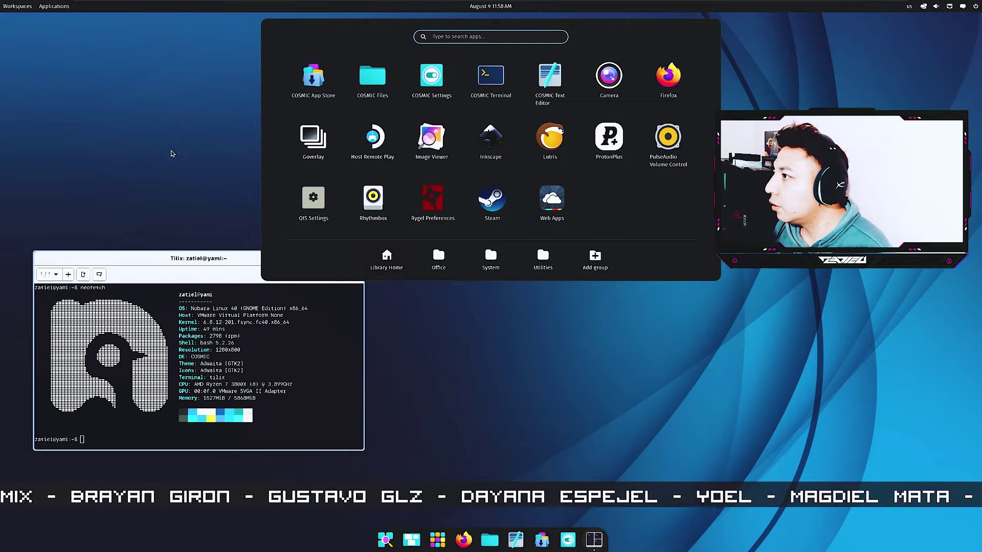
click(209, 218)
drag(206, 264, 195, 277)
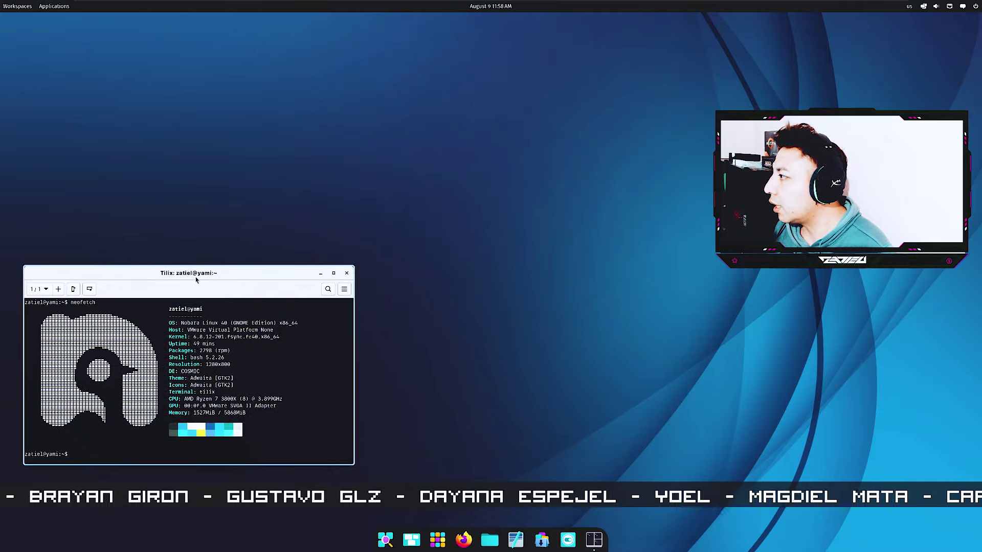
Step: Browse the Office, System and Utilities groups in the application library, and return to Library Home
click(61, 7)
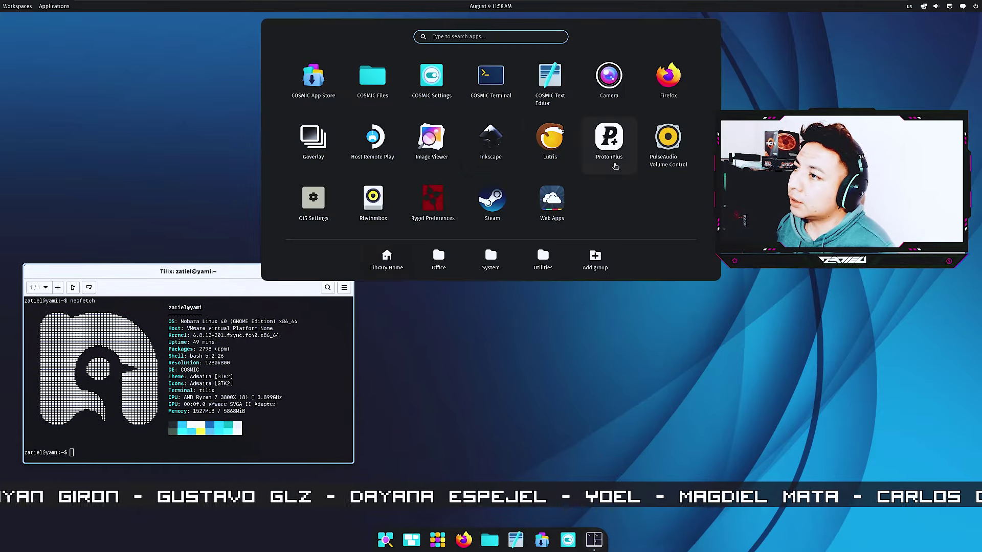
click(439, 258)
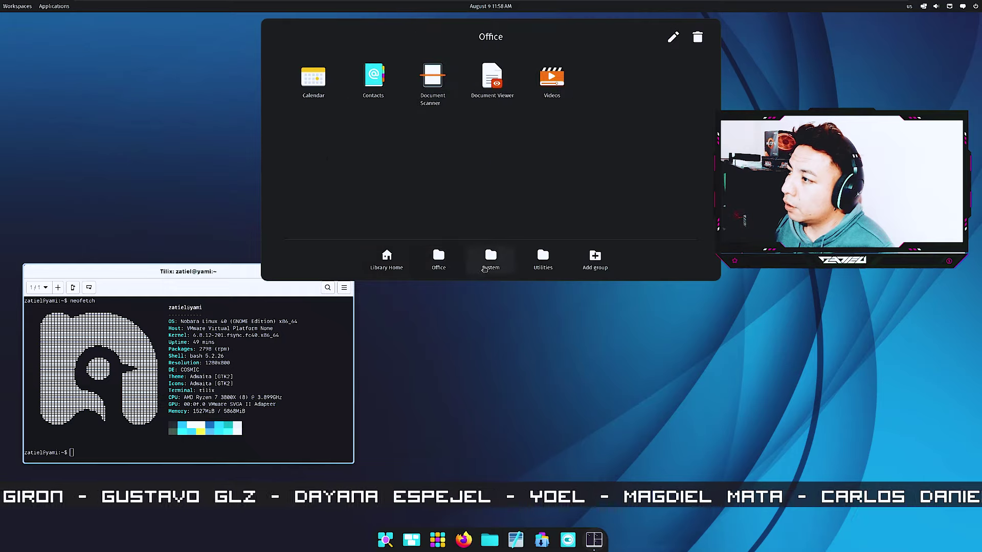
click(484, 266)
click(543, 260)
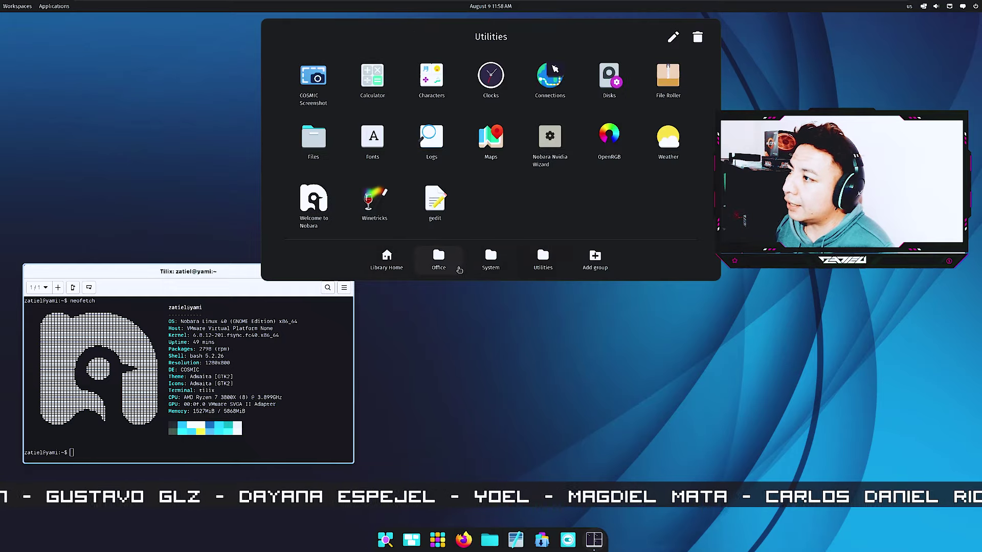
click(439, 258)
click(387, 259)
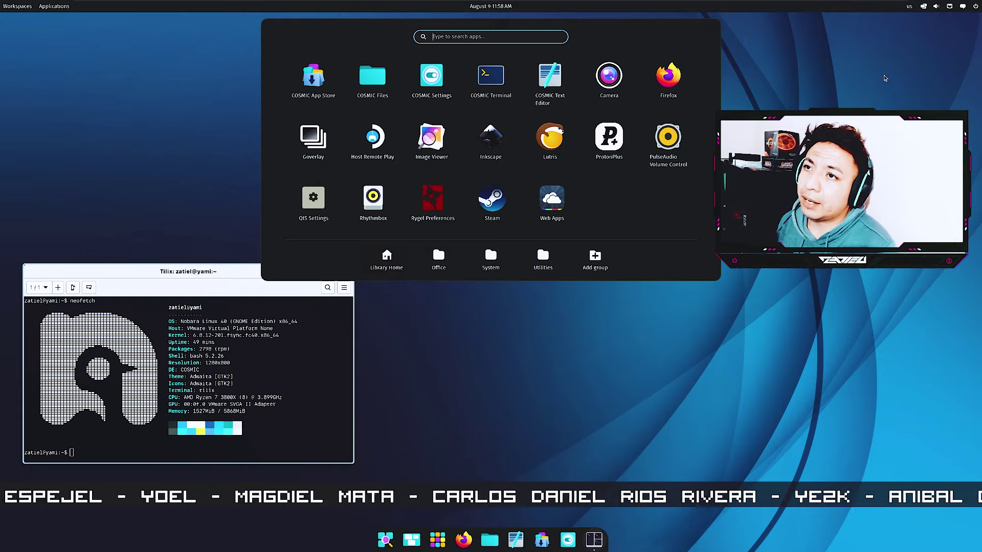
Step: Check the network, notification and sound popups among the top panel applets
click(955, 14)
click(950, 7)
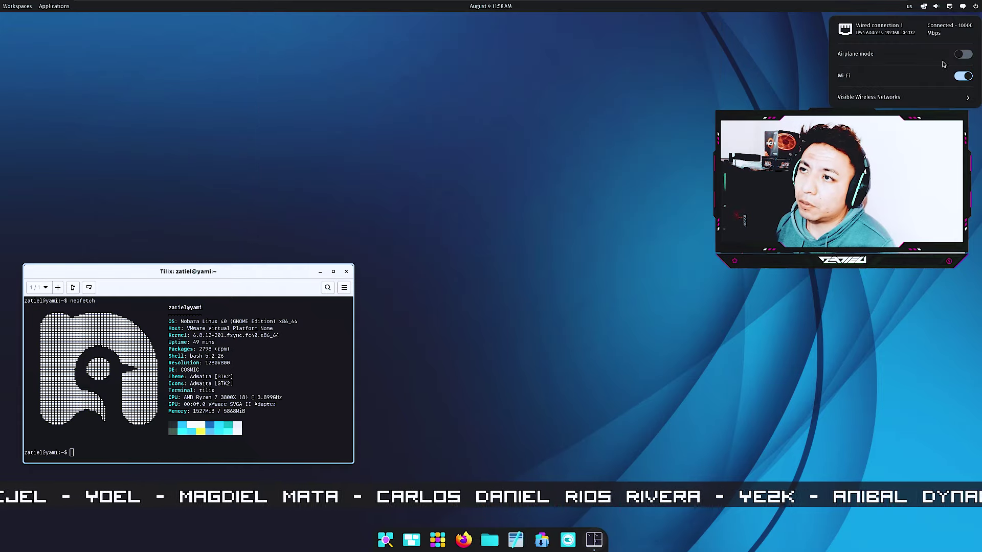
click(950, 7)
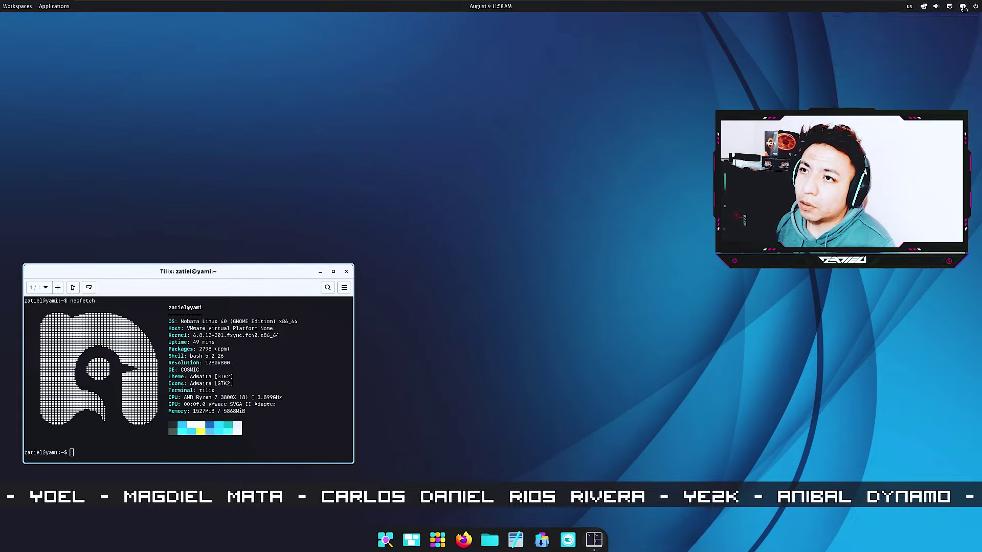
click(963, 7)
click(950, 7)
click(950, 7)
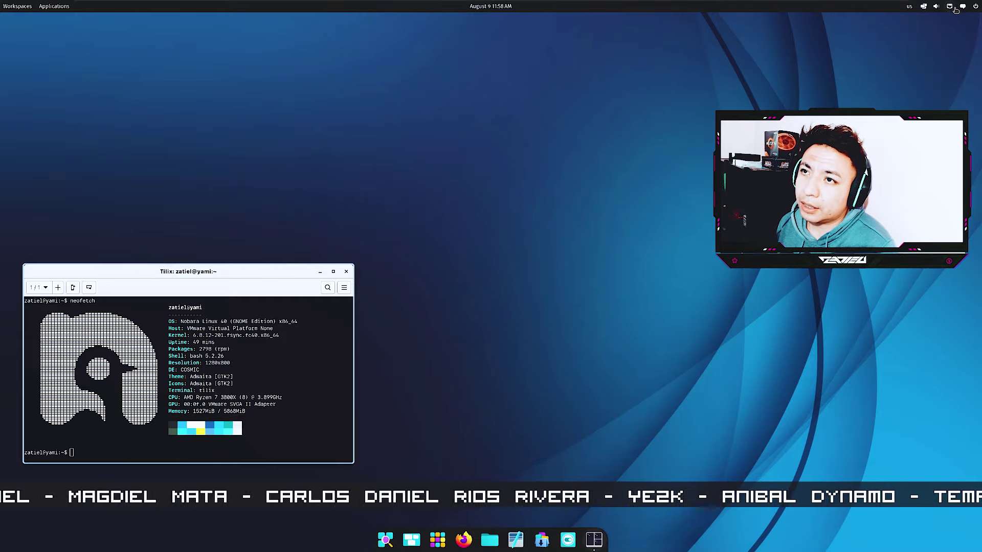
click(950, 7)
click(936, 7)
Step: Set the new workspace behavior to Tiled in the tiling applet and dismiss its popup
click(923, 8)
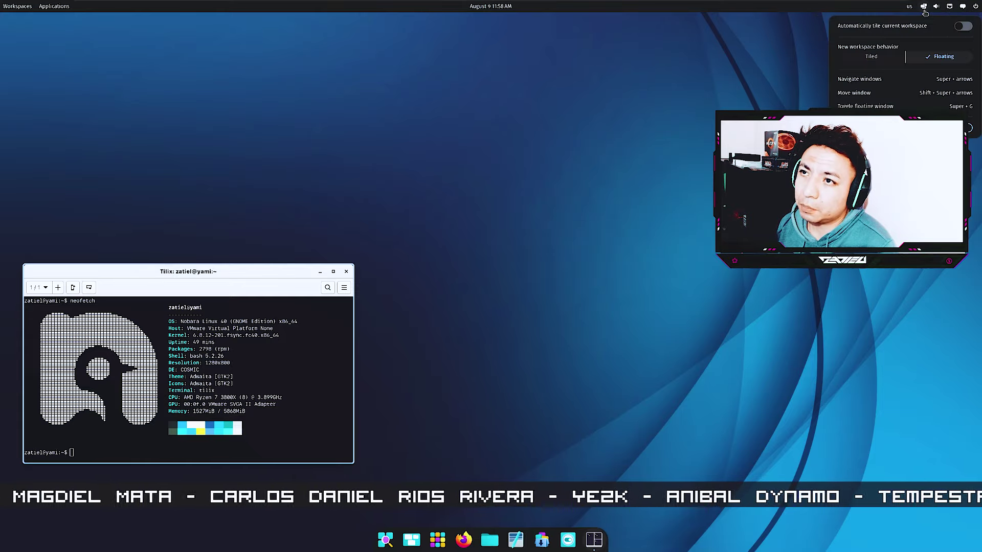
click(882, 62)
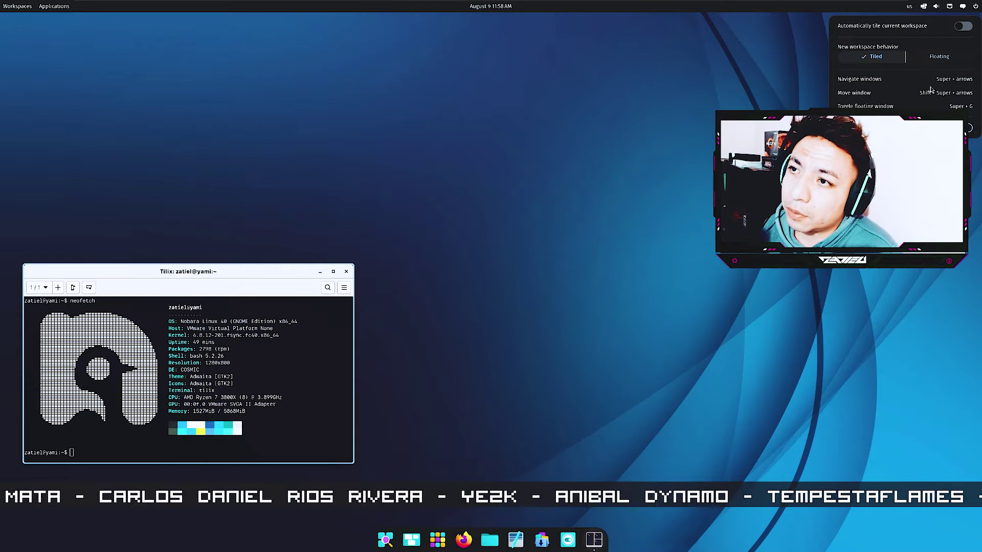
click(495, 135)
Step: Close the Tilix window, and launch COSMIC Terminal briefly before closing it again
click(346, 271)
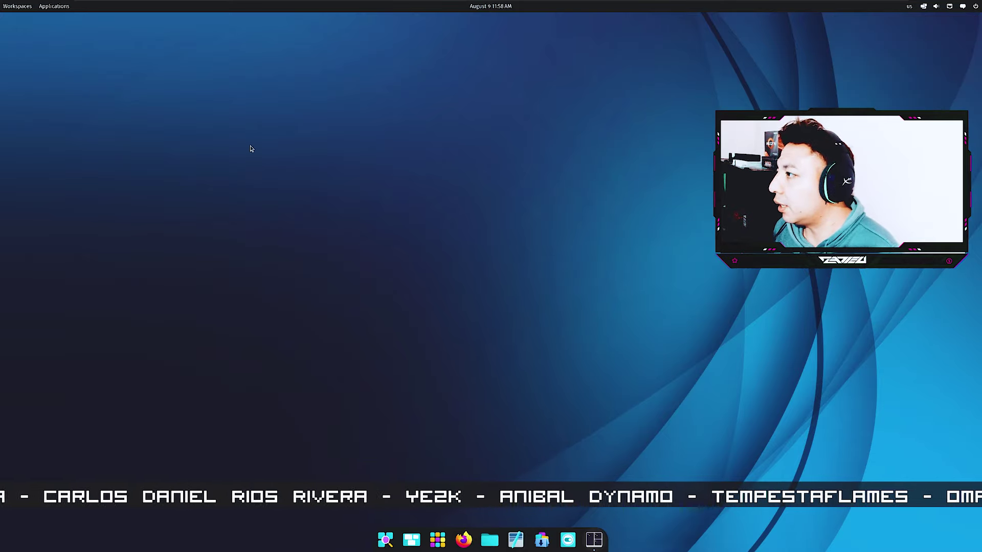
click(57, 7)
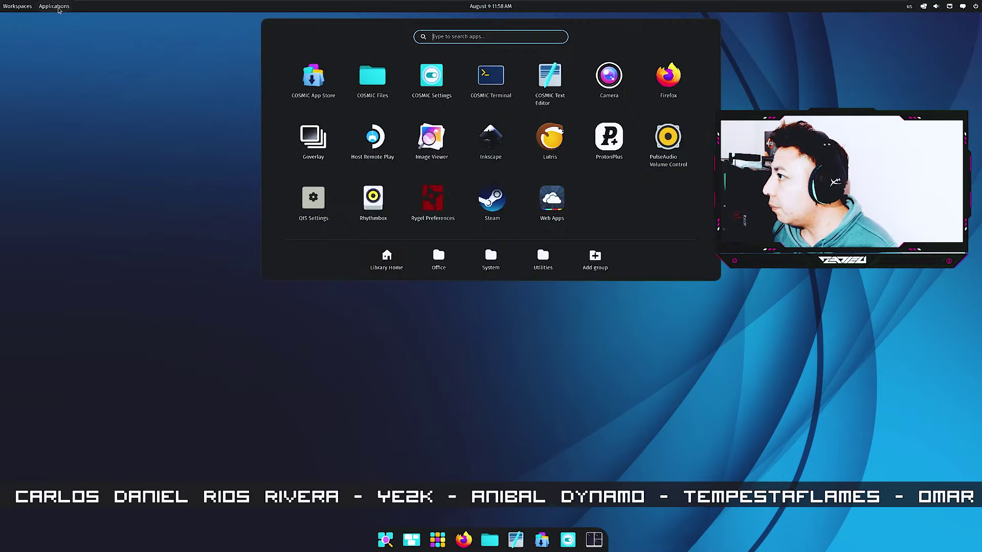
click(492, 78)
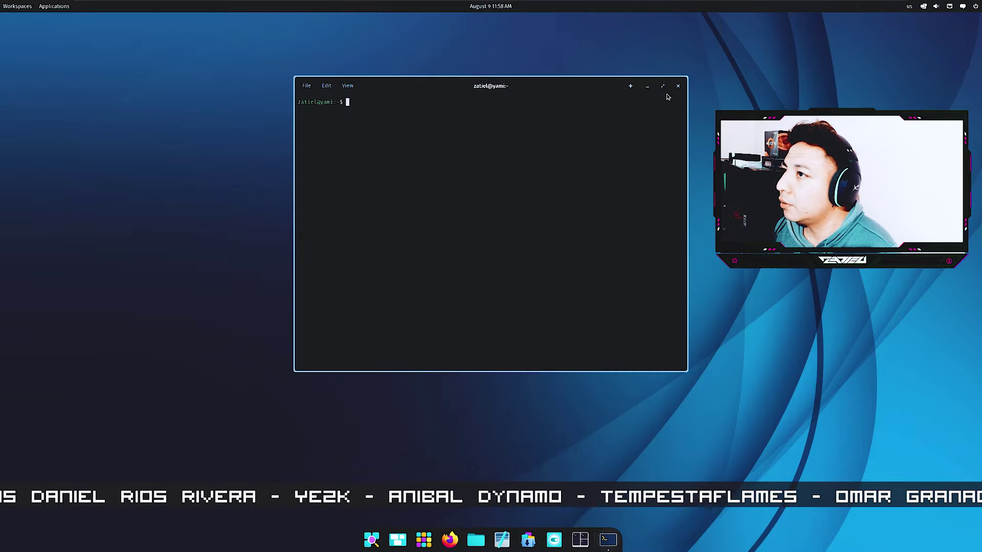
click(678, 85)
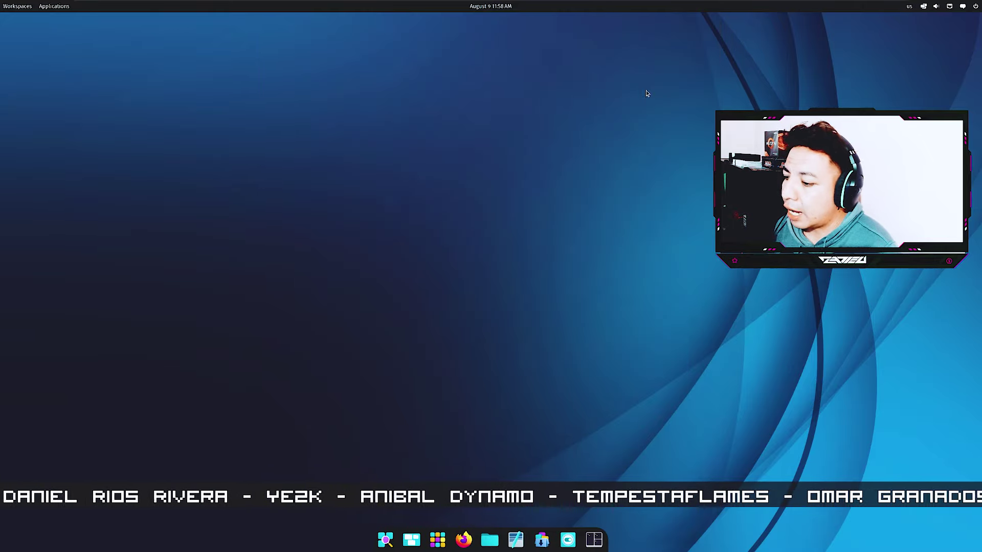
Step: Launch the COSMIC App Store, make its window narrower and taller, and place it along the desktop's right edge
click(55, 7)
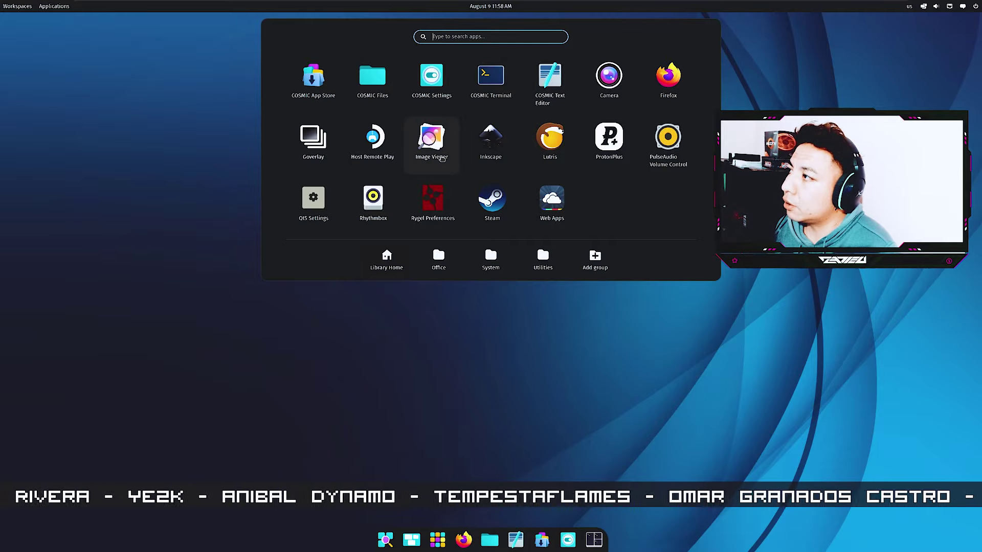
click(330, 95)
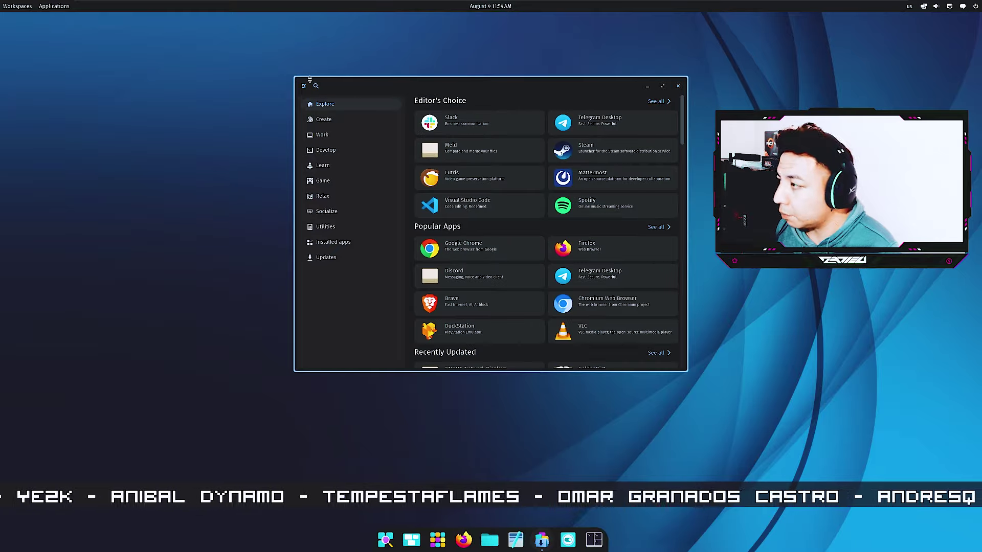
drag(465, 83, 191, 60)
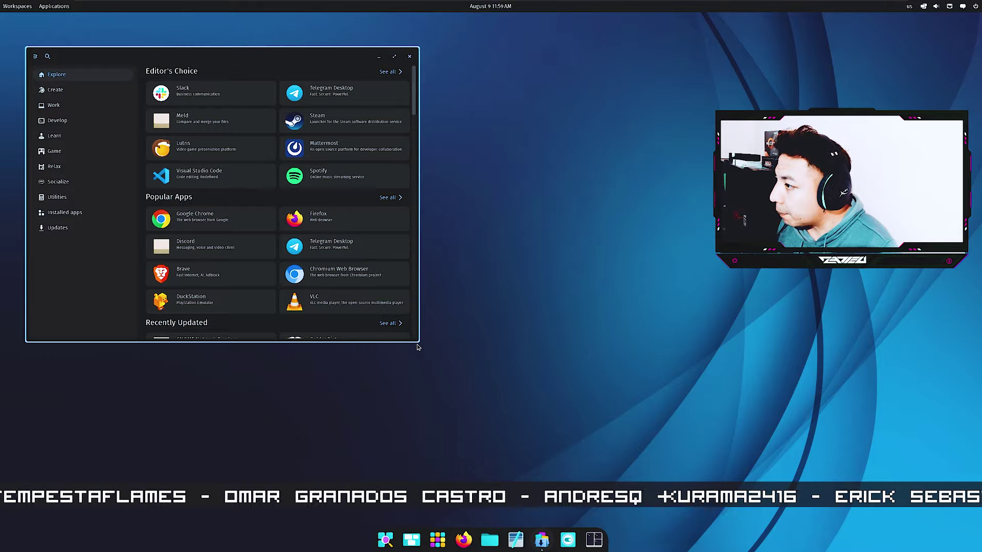
drag(415, 341, 392, 482)
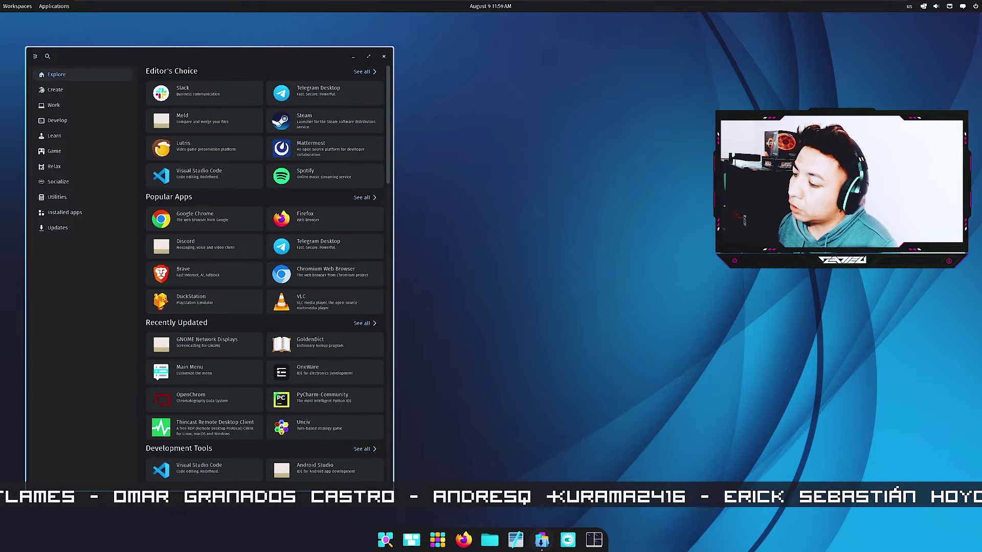
drag(285, 62, 876, 59)
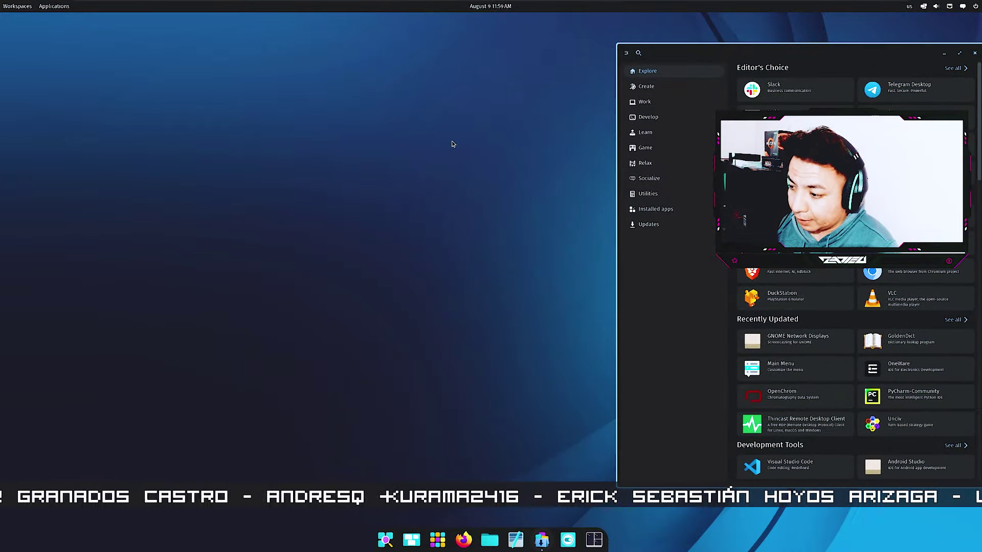
click(490, 6)
click(225, 96)
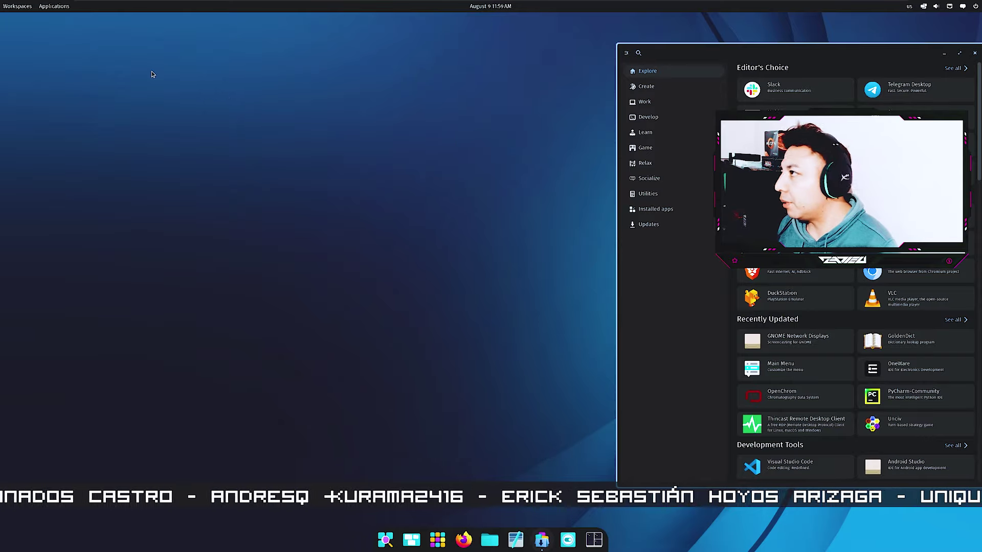
Step: Launch Tilix, widen its window in the desktop's lower-left area, and run neofetch in it
click(51, 6)
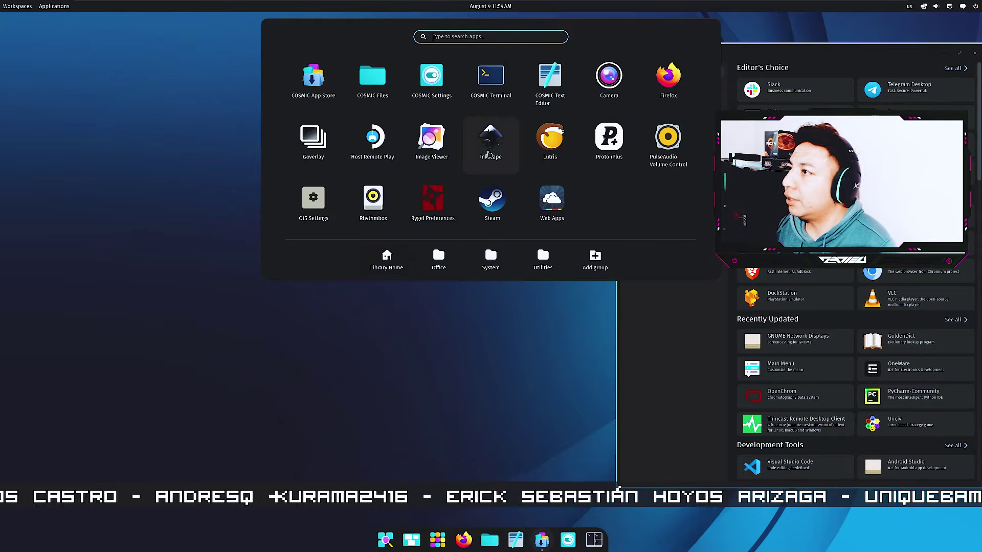
text(til)
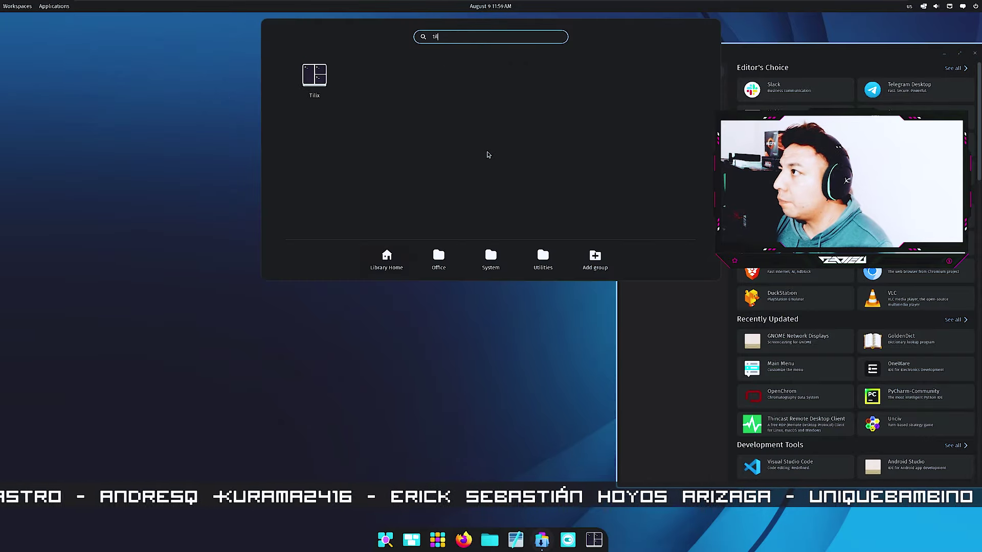
click(314, 64)
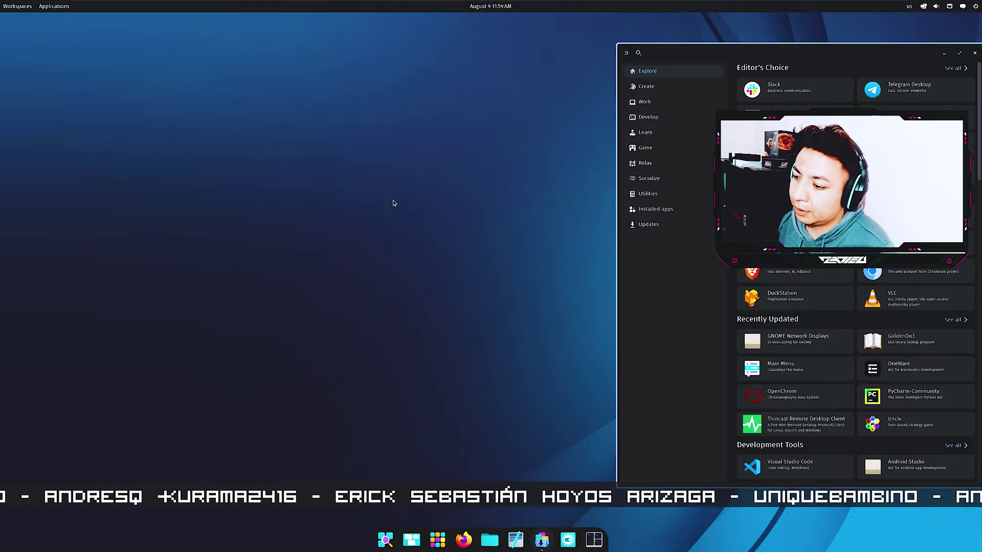
drag(492, 87, 177, 273)
drag(314, 438, 392, 439)
text(neofetch)
key(Return)
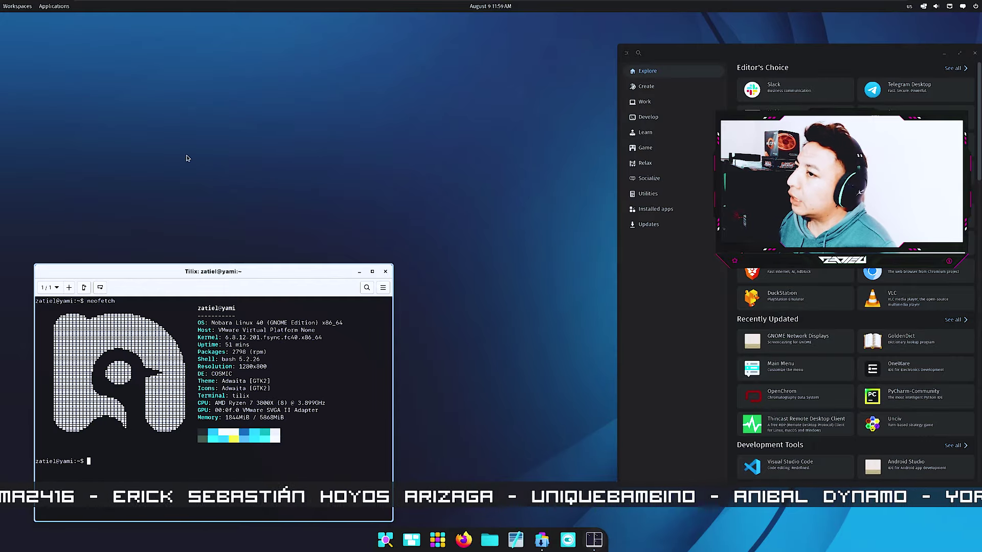
Step: Open cielo.jpeg from the Pictures folder in COSMIC Files, and minimize the file manager window
click(54, 6)
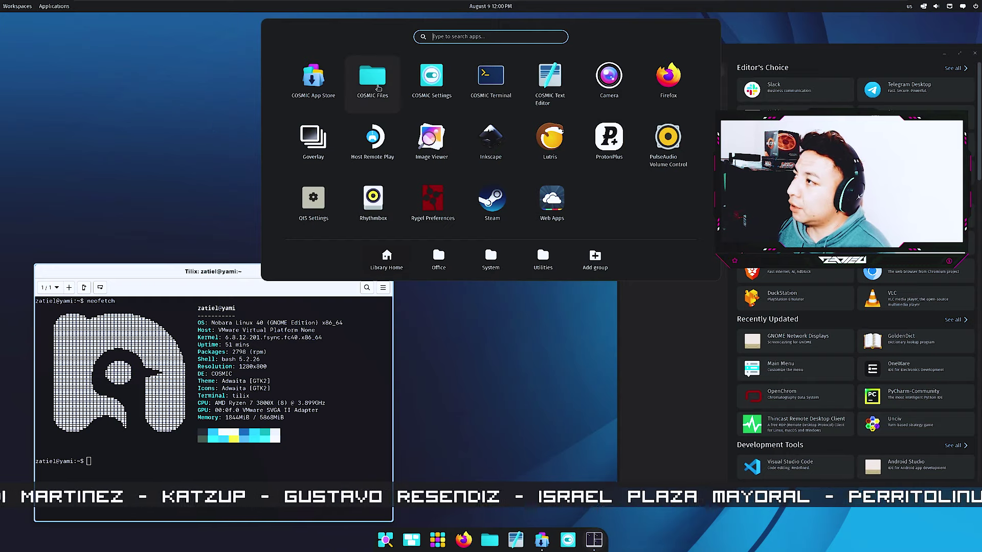
click(474, 188)
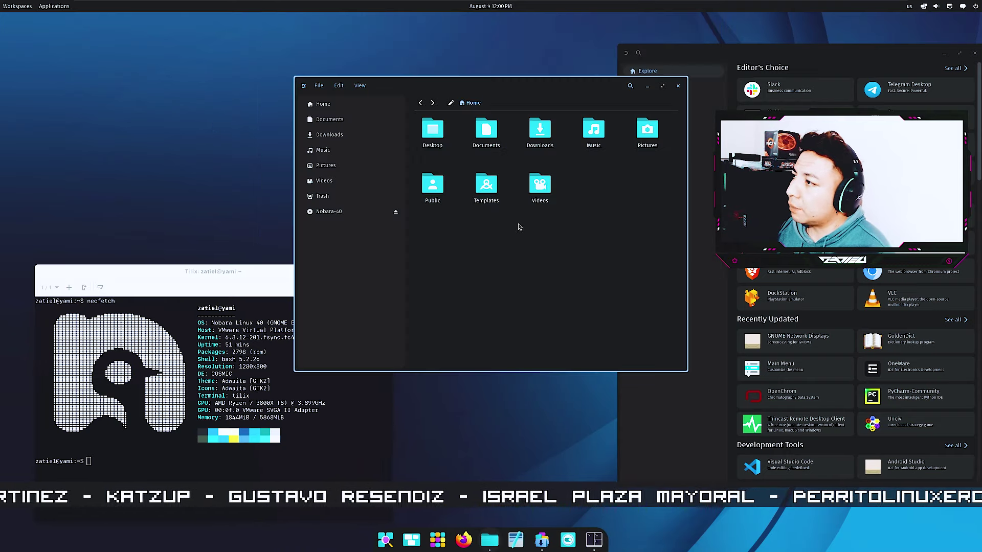
click(432, 199)
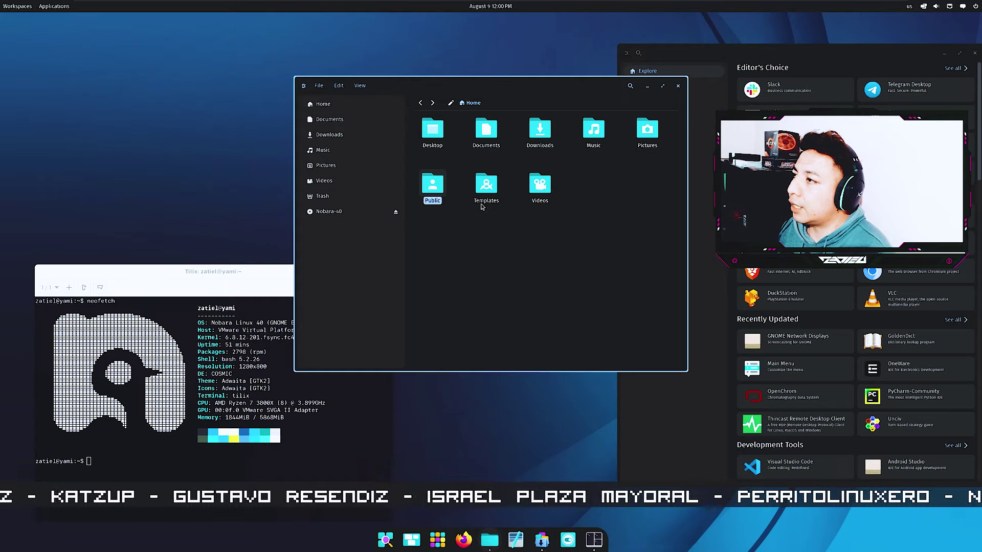
click(653, 141)
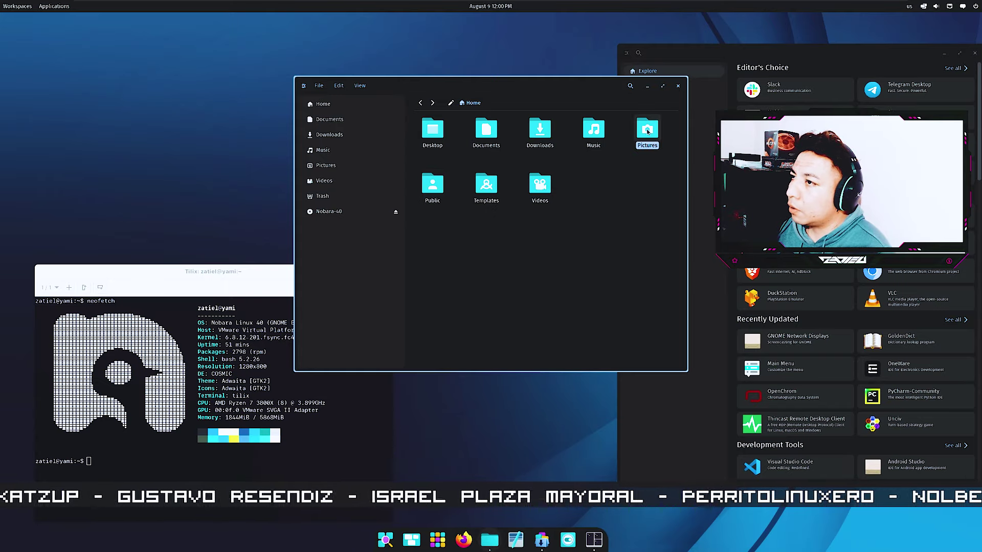
double_click(652, 142)
click(489, 137)
double_click(487, 131)
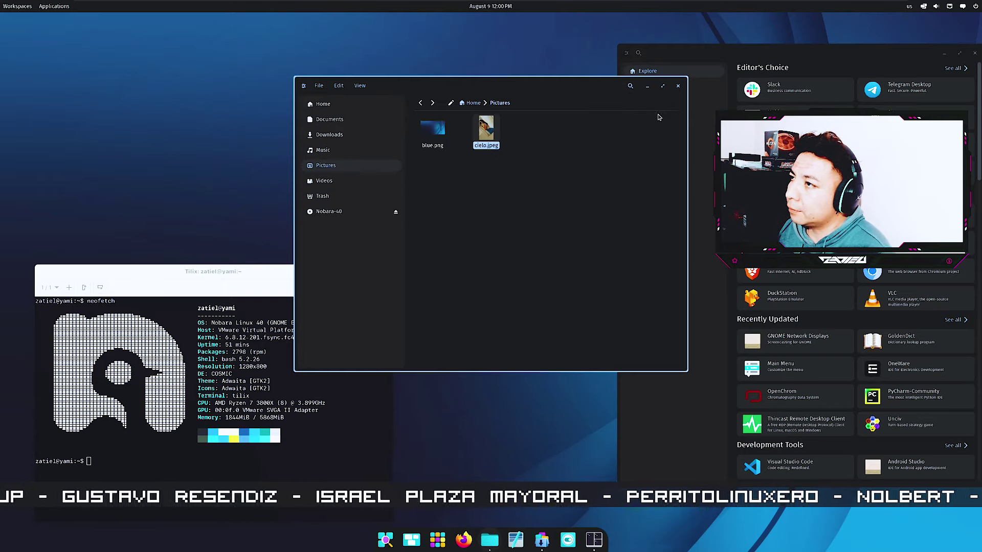
click(647, 85)
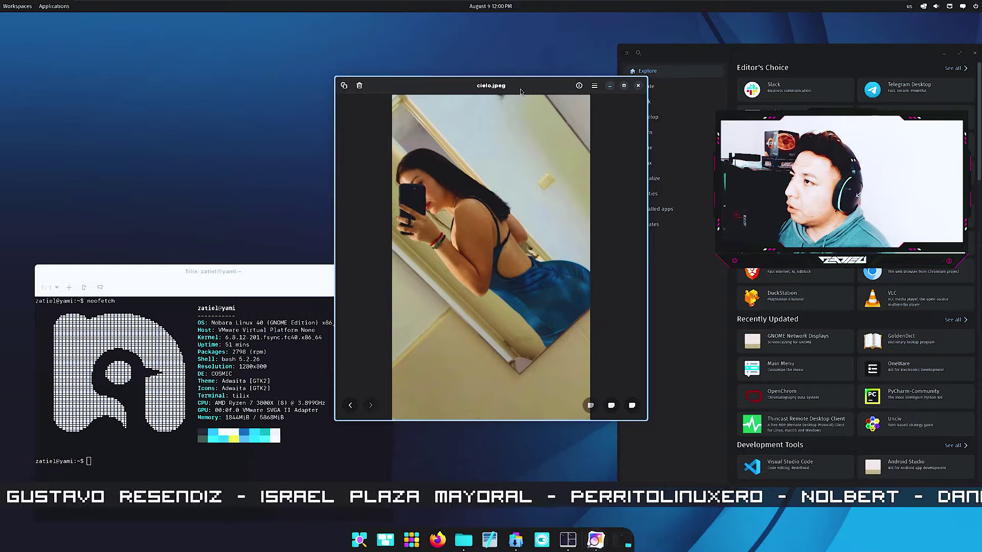
Step: Arrange the image viewer window in the desktop's upper-left corner, with the Tilix window lower down and in front of it
drag(523, 88, 215, 60)
click(370, 395)
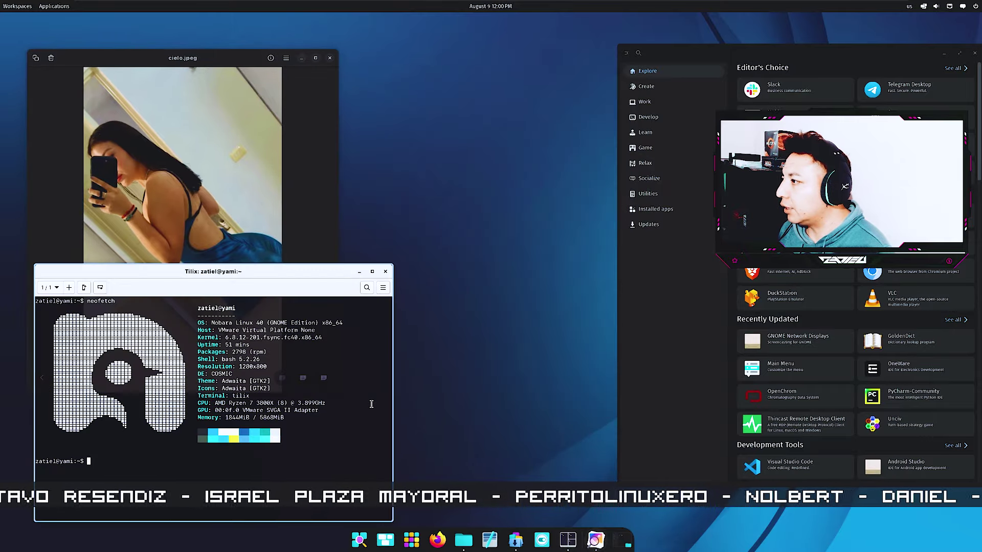
drag(250, 276, 238, 301)
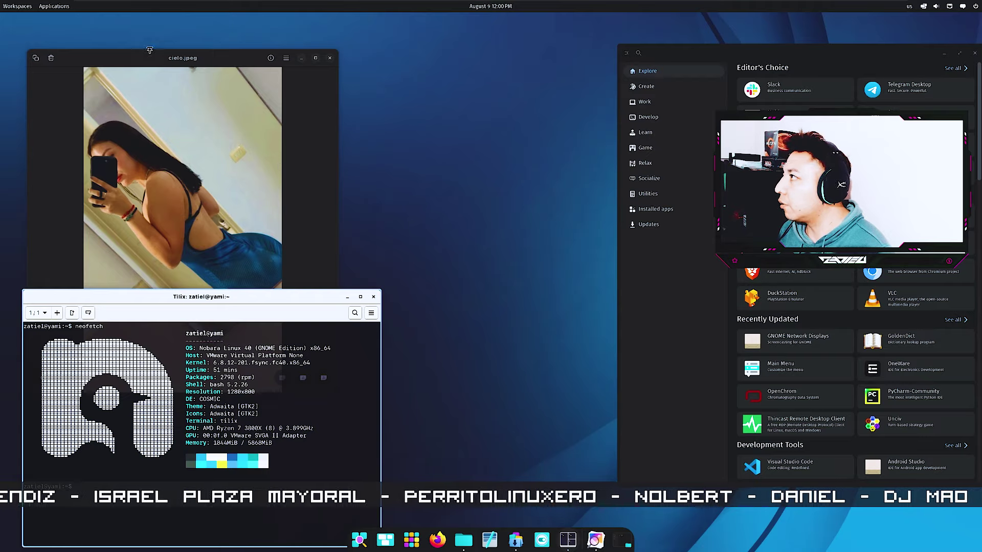
click(54, 6)
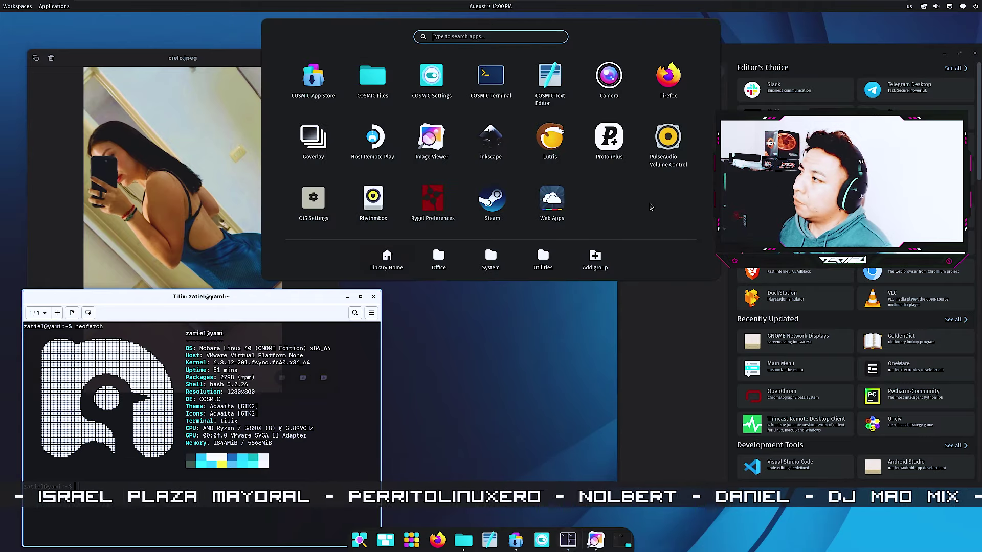
click(160, 107)
drag(177, 55, 101, 40)
click(280, 365)
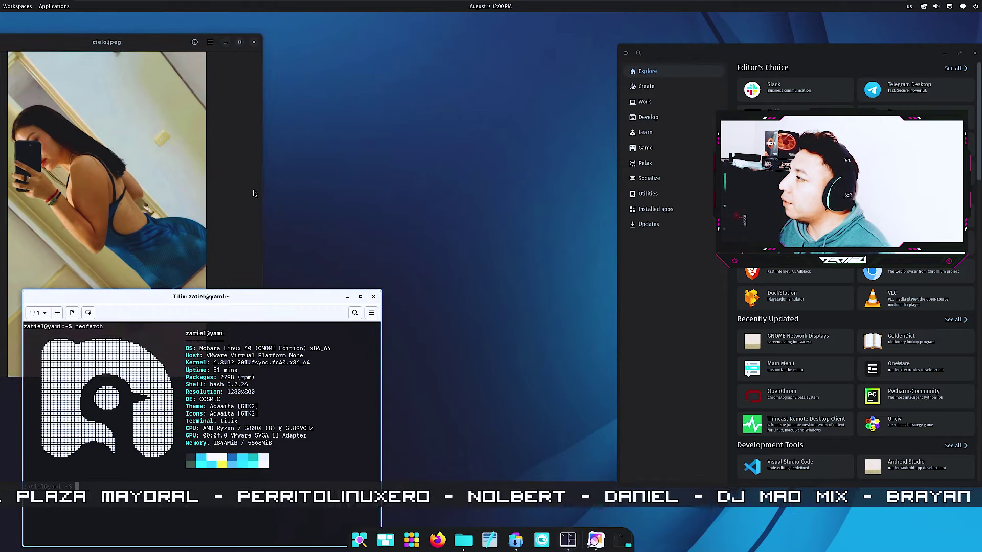
Step: Open the application library over the arranged windows
click(63, 6)
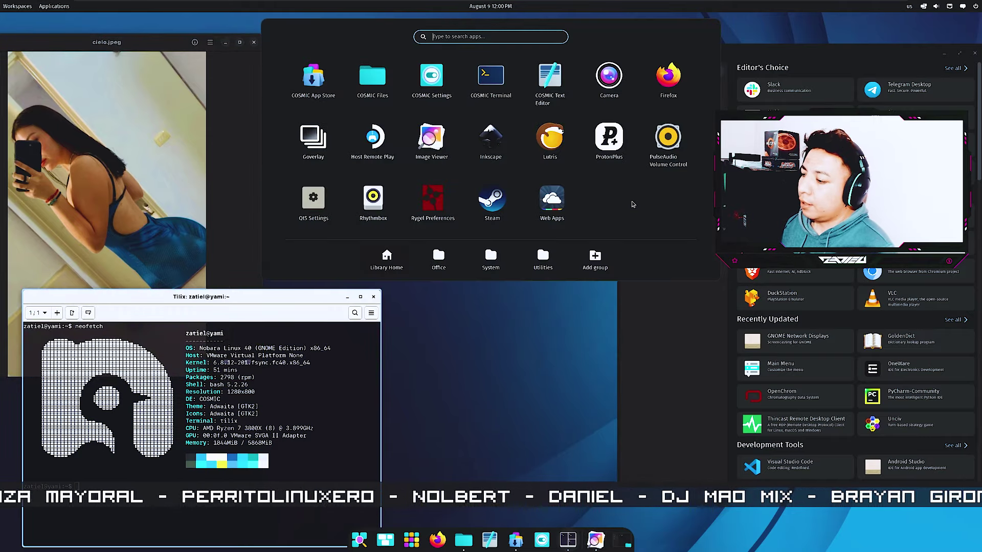